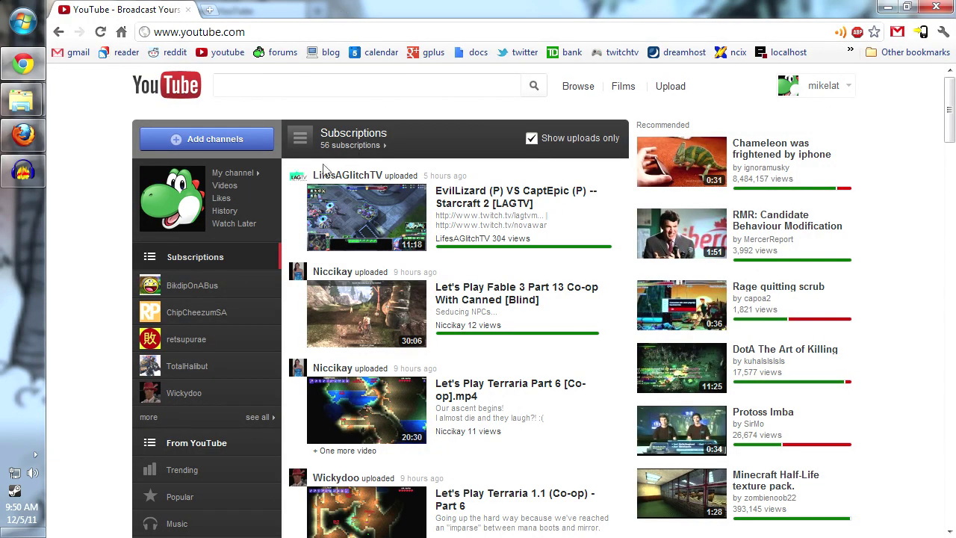
# Reload the YouTube home page with the subscription feed.
pyautogui.scroll(-20, 323, 169)
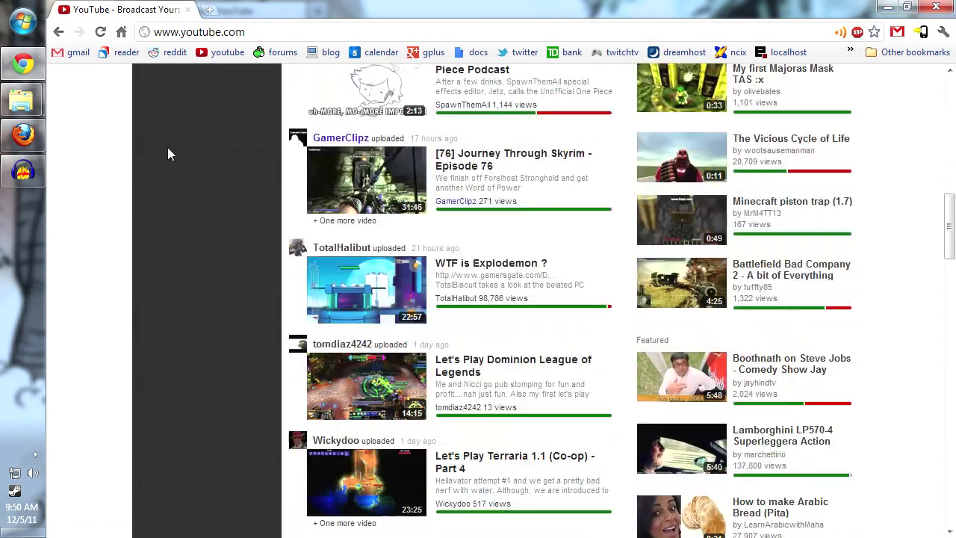
pyautogui.scroll(20, 167, 153)
pyautogui.click(168, 150)
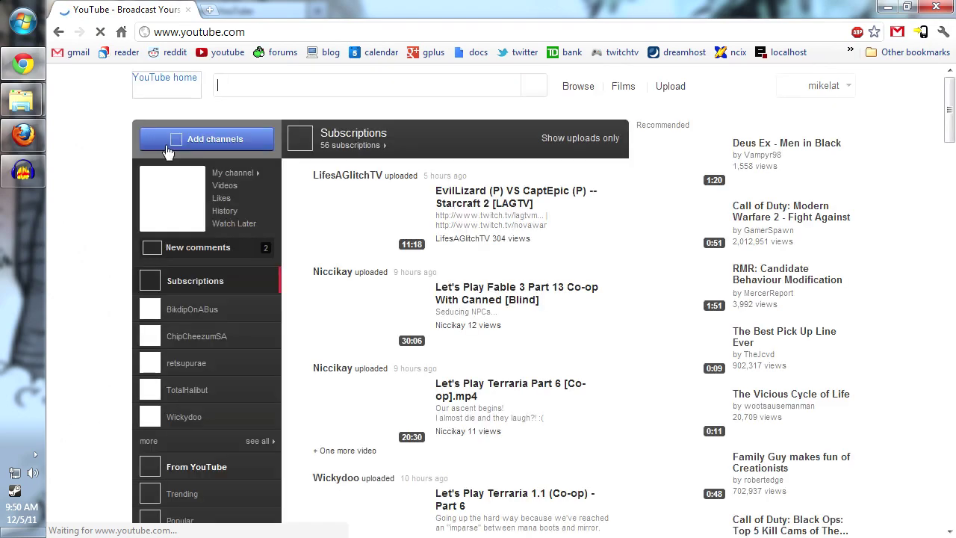
pyautogui.scroll(5, 301, 194)
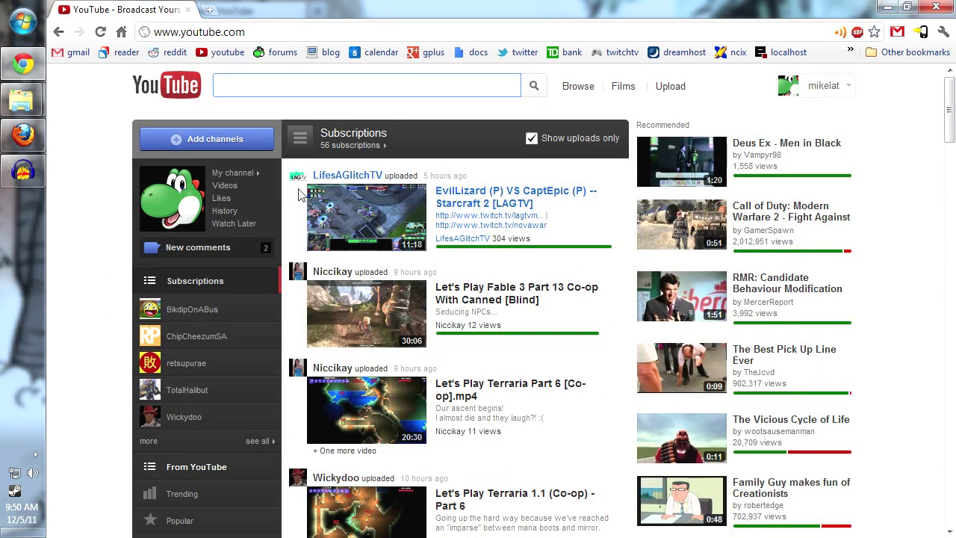
# Look through the home page's Subscriptions feed from the newest uploads down to those several days old.
pyautogui.click(217, 85)
pyautogui.scroll(-8, 463, 173)
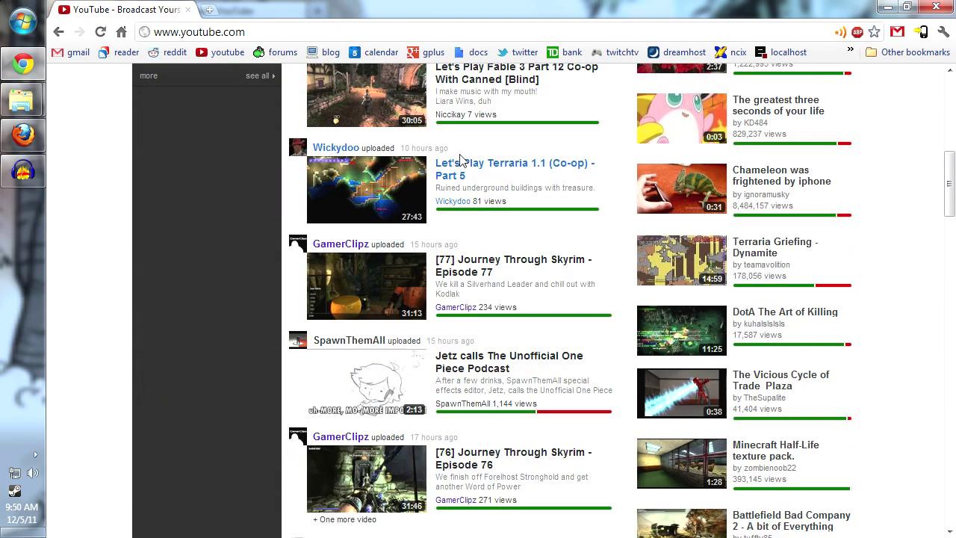
pyautogui.scroll(-5, 461, 161)
pyautogui.scroll(4, 451, 168)
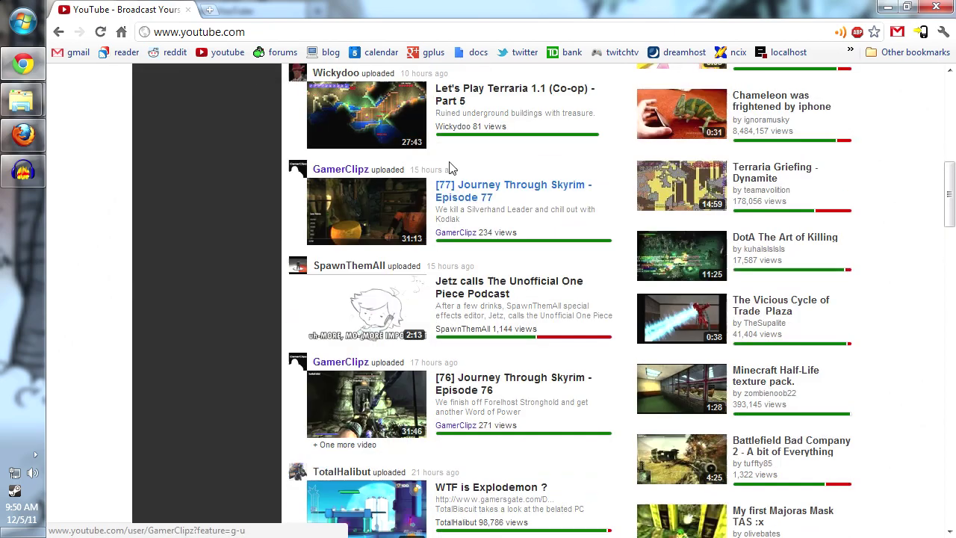
pyautogui.scroll(-10, 451, 168)
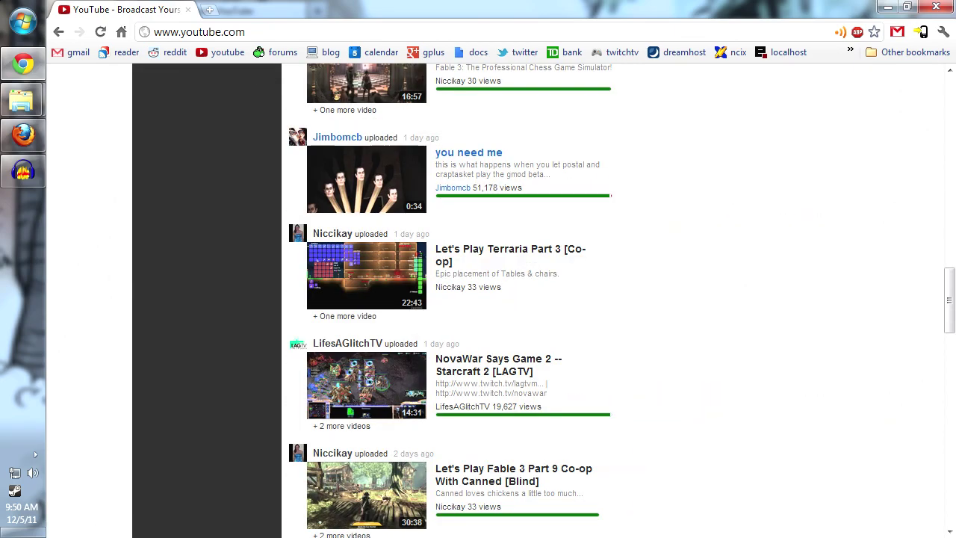
pyautogui.scroll(-6, 451, 168)
pyautogui.moveTo(617, 373); pyautogui.dragTo(227, 269)
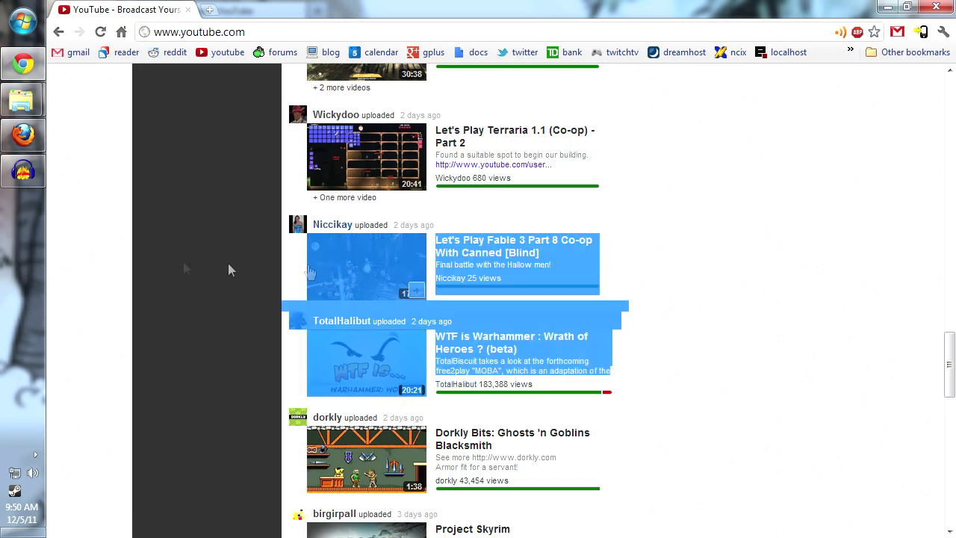
pyautogui.click(228, 266)
pyautogui.scroll(15, 258, 294)
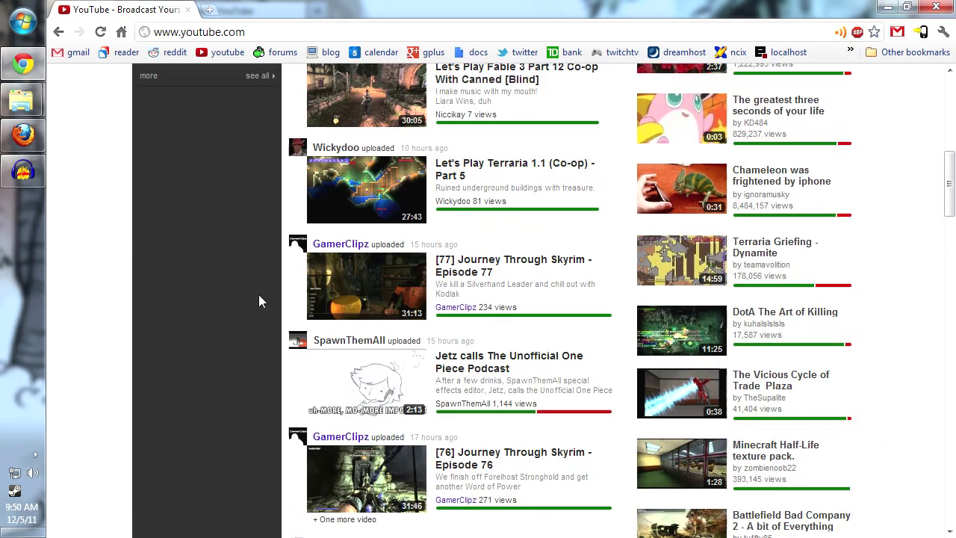
pyautogui.scroll(6, 259, 294)
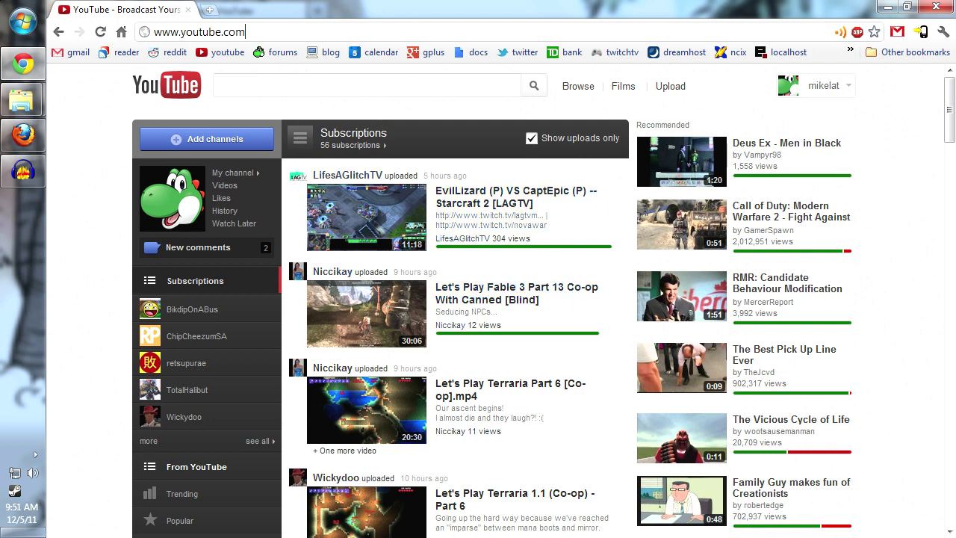
pyautogui.write('/home')
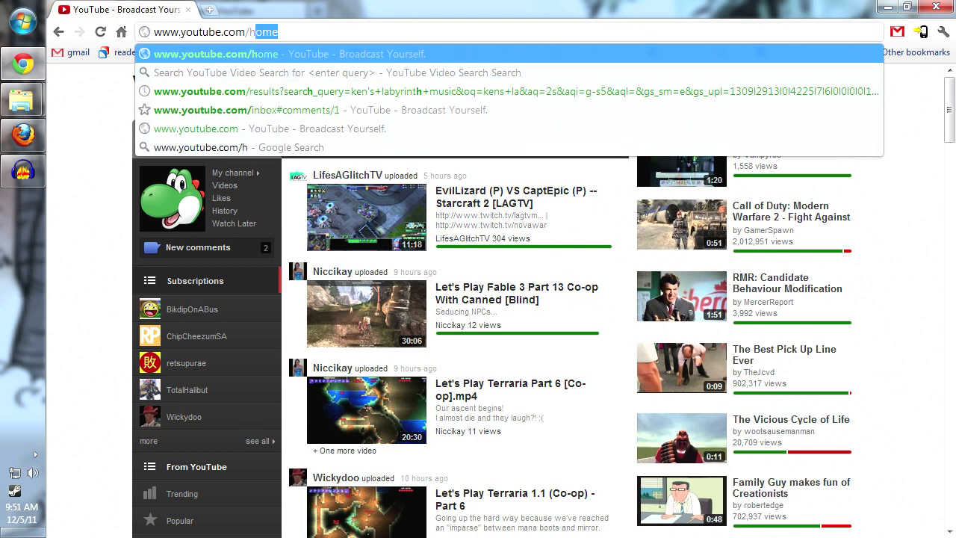
pyautogui.press('Return')
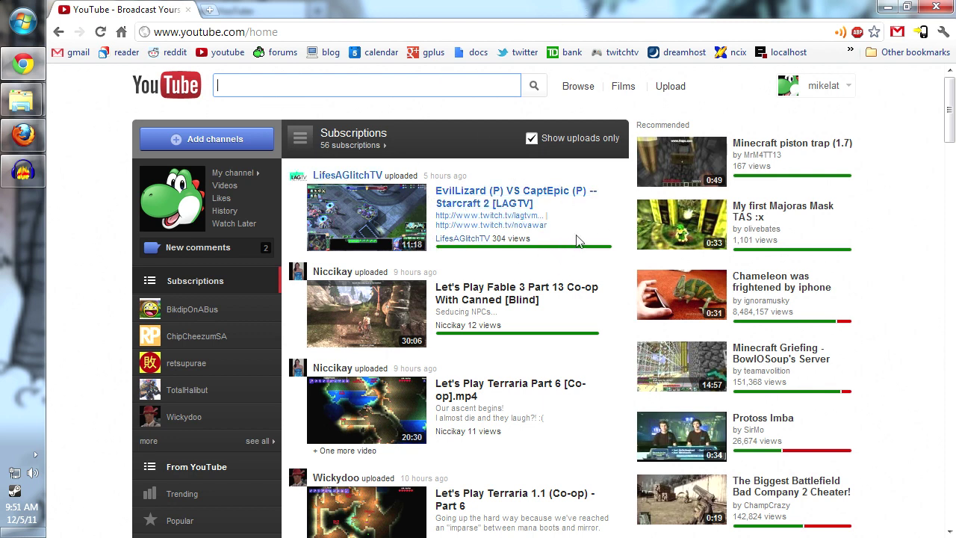
# Examine the layout of the /home page's feed, including the recommended and featured videos and the older uploads.
pyautogui.scroll(-3, 596, 239)
pyautogui.scroll(3, 614, 219)
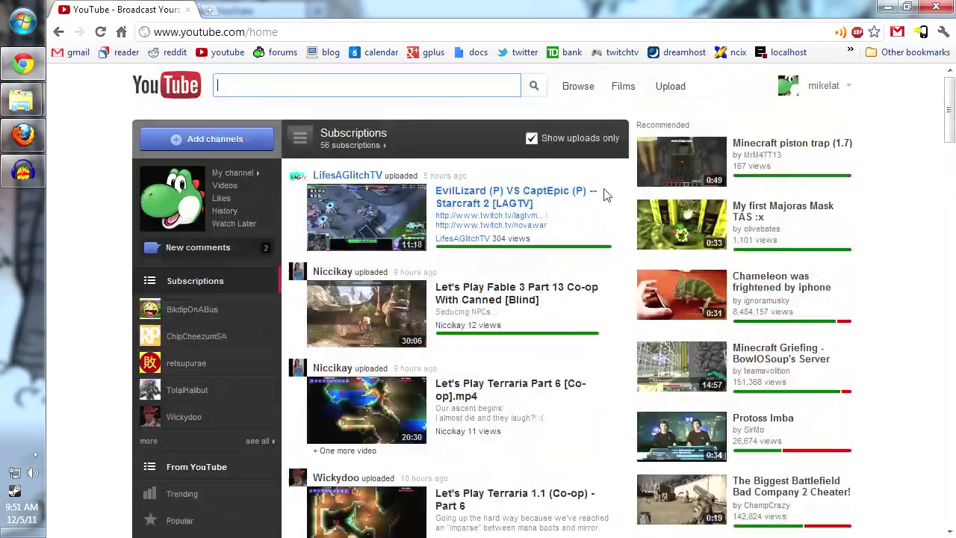
pyautogui.scroll(-4, 629, 192)
pyautogui.scroll(-10, 630, 194)
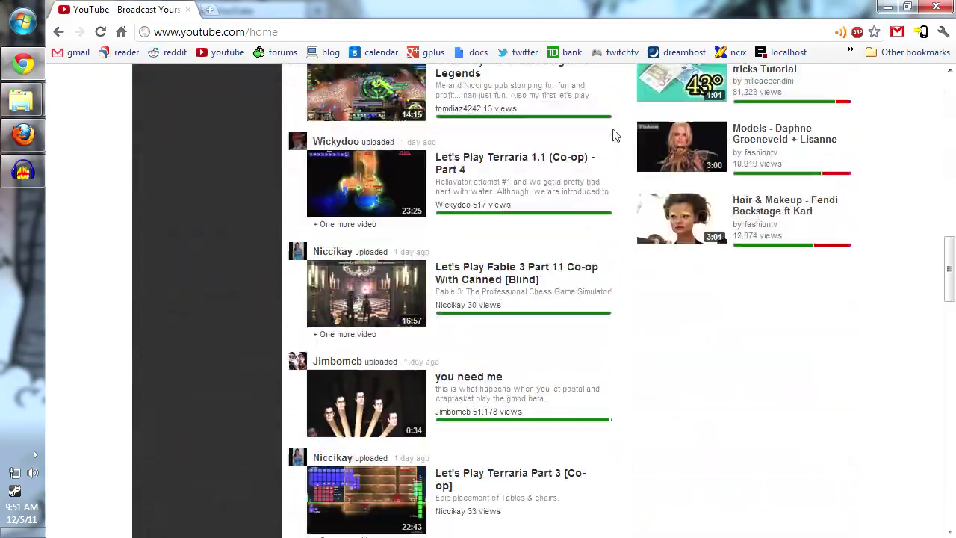
pyautogui.scroll(-6, 613, 132)
pyautogui.scroll(-15, 609, 123)
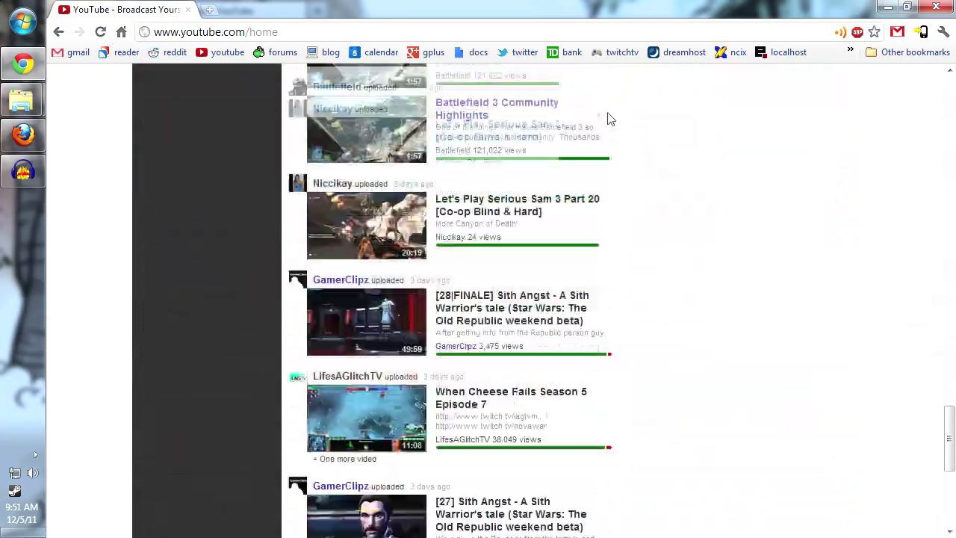
pyautogui.scroll(15, 608, 120)
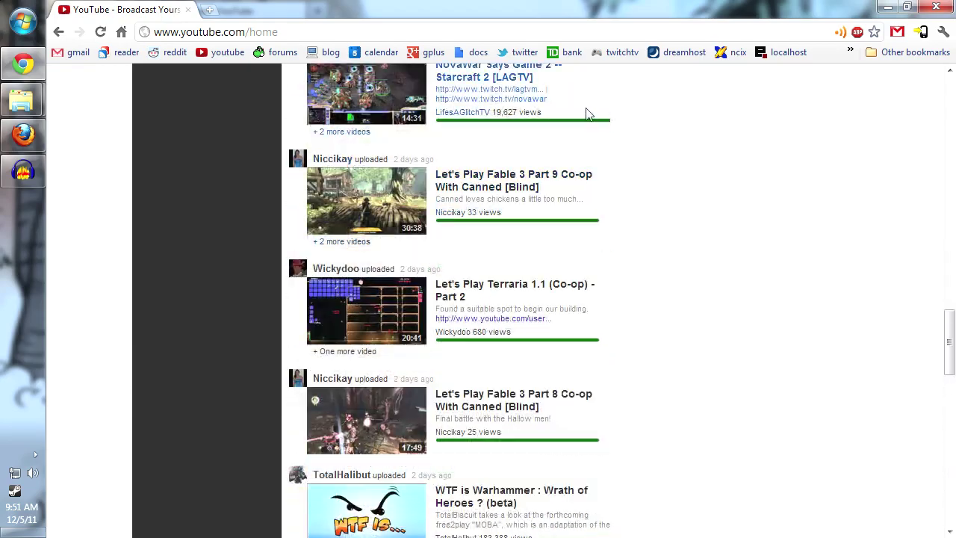
pyautogui.scroll(10, 586, 114)
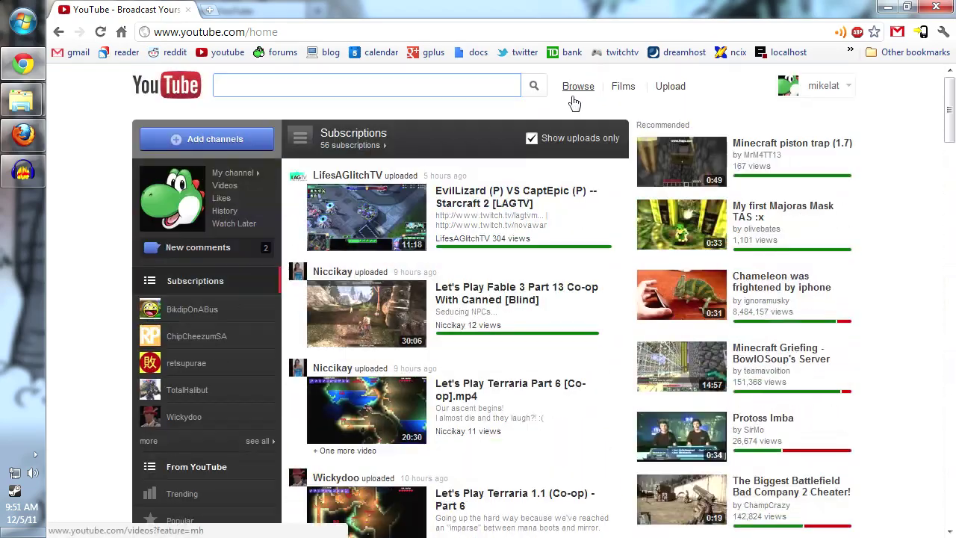
pyautogui.click(244, 32)
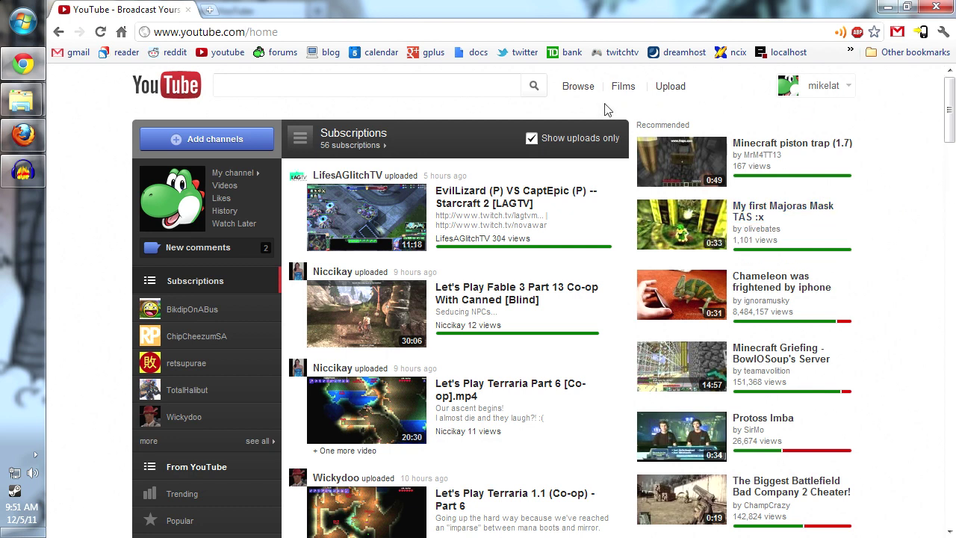
# Disable "Show uploads only" to view all subscription activity, and enable the filter again.
pyautogui.click(531, 138)
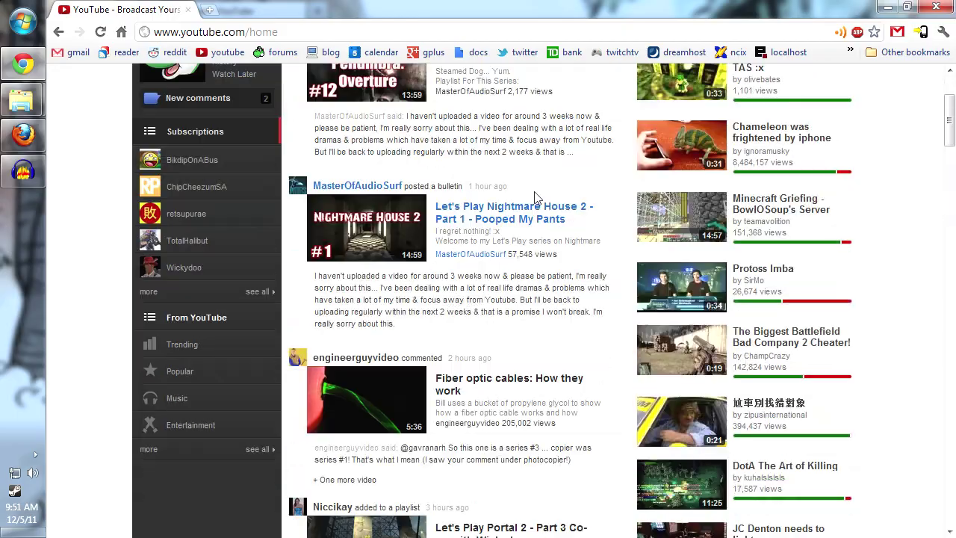
pyautogui.scroll(-10, 527, 171)
pyautogui.scroll(-10, 551, 124)
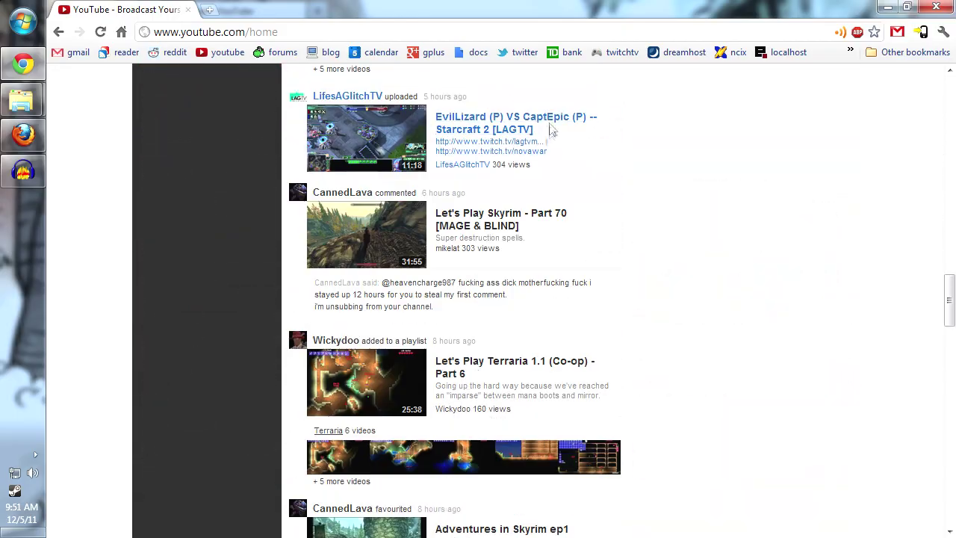
pyautogui.scroll(15, 550, 127)
pyautogui.scroll(10, 530, 142)
pyautogui.click(531, 137)
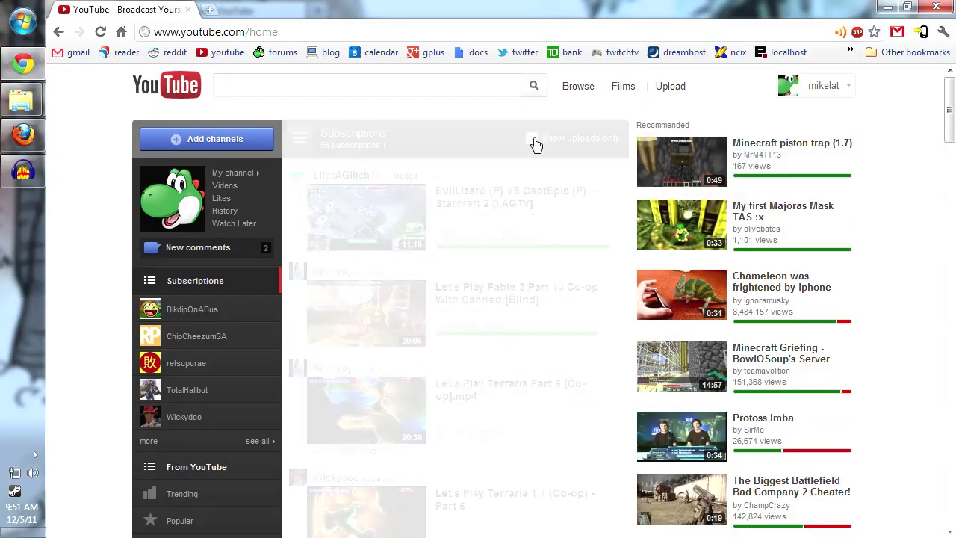
# Examine how the uploads-only Subscriptions feed lists its videos, from the newest entries to the older ones.
pyautogui.scroll(-6, 513, 200)
pyautogui.scroll(-8, 513, 200)
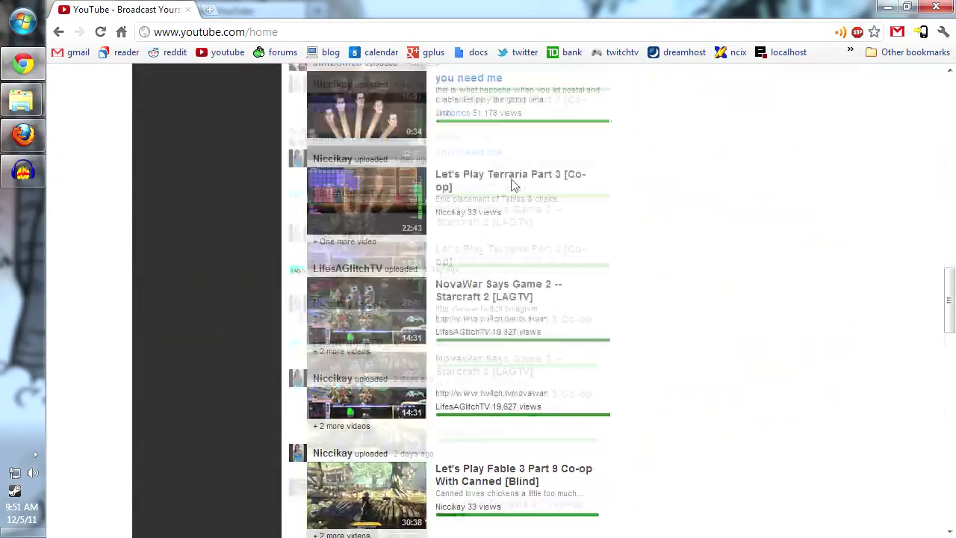
pyautogui.scroll(10, 512, 184)
pyautogui.scroll(5, 495, 182)
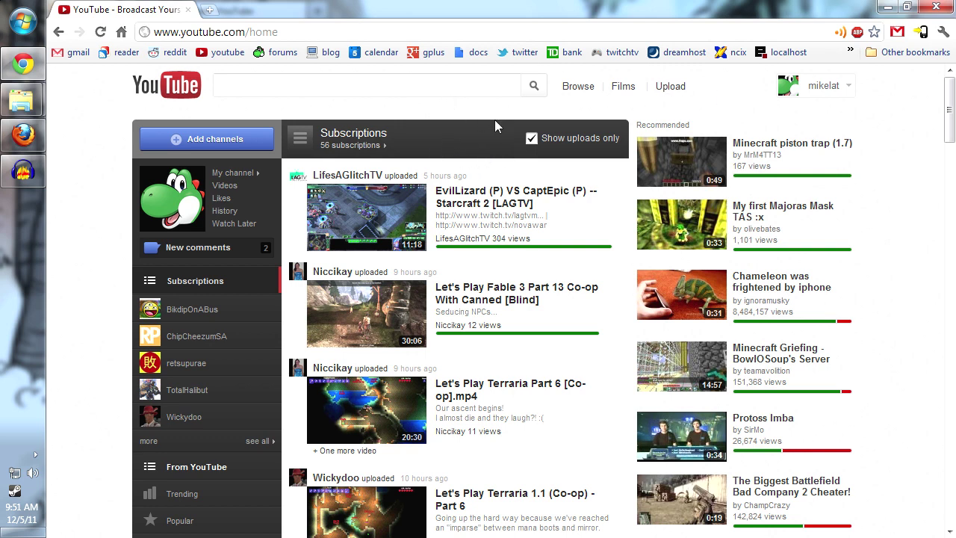
pyautogui.scroll(-5, 425, 155)
pyautogui.scroll(5, 433, 168)
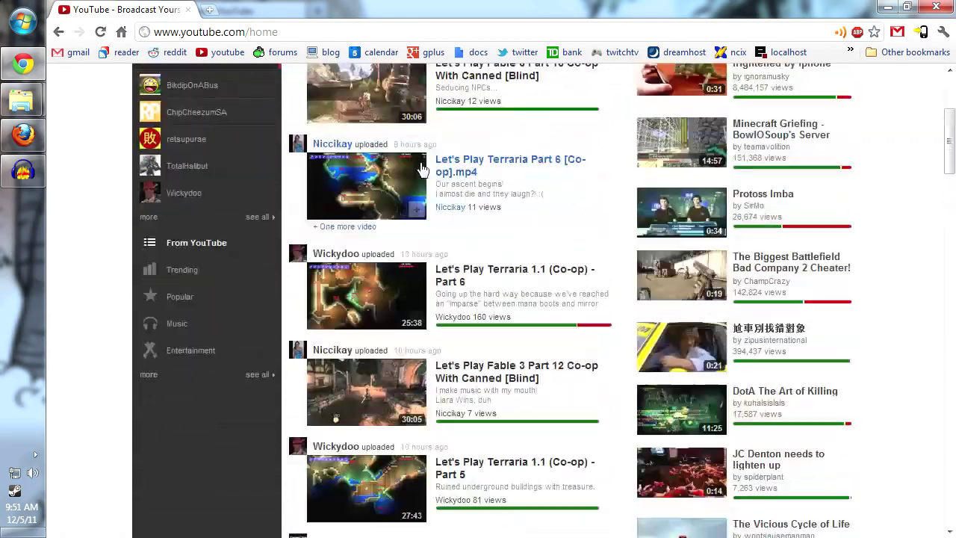
pyautogui.scroll(-3, 482, 243)
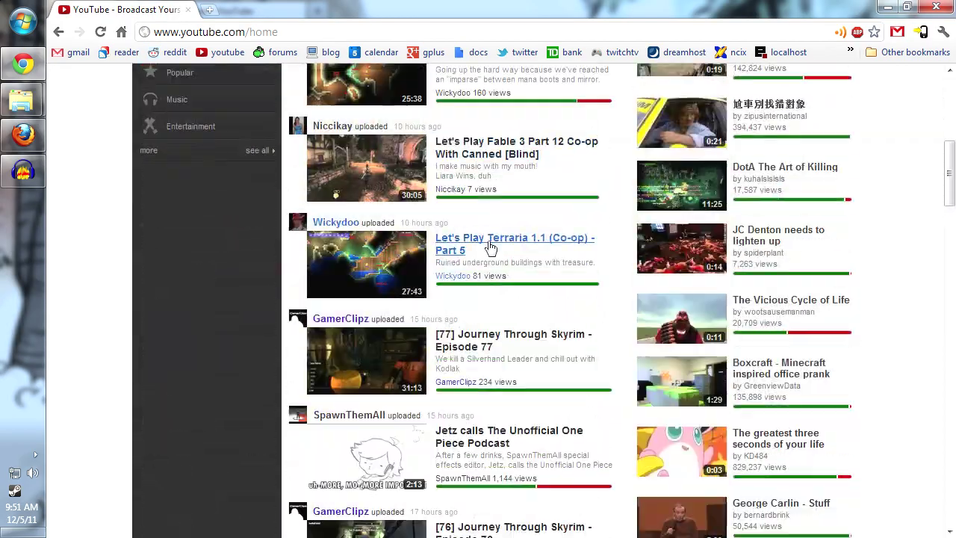
pyautogui.scroll(3, 488, 250)
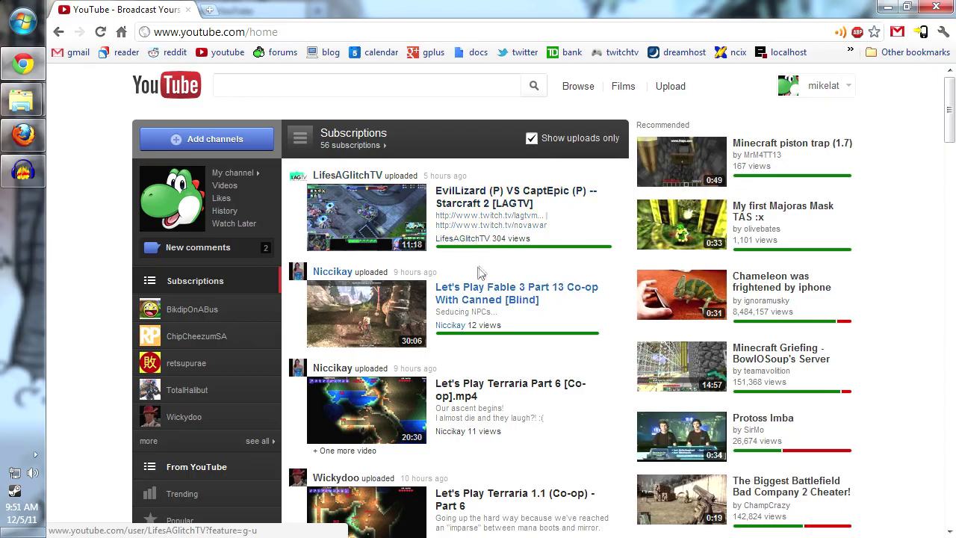
pyautogui.scroll(-3, 478, 250)
pyautogui.scroll(3, 486, 239)
pyautogui.moveTo(580, 468); pyautogui.dragTo(407, 196)
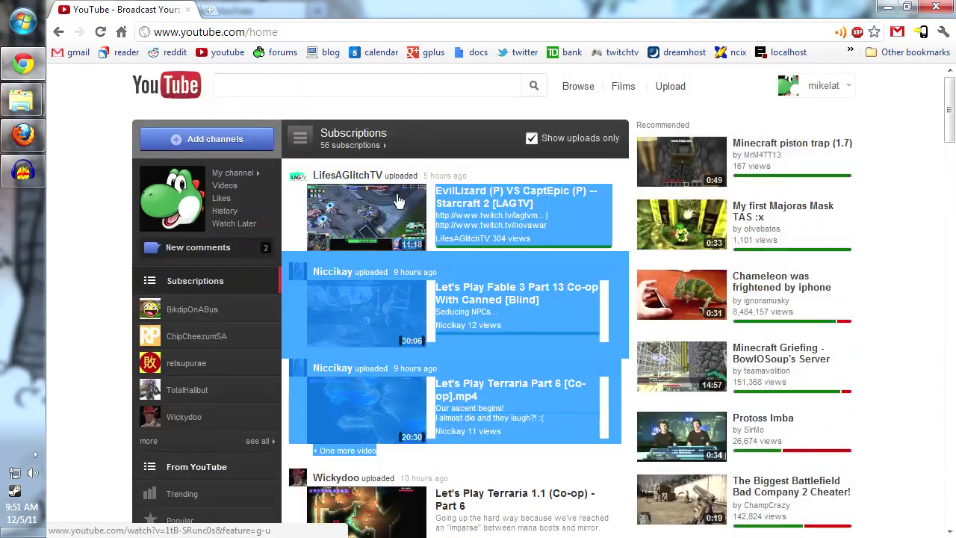
pyautogui.click(565, 448)
pyautogui.scroll(-5, 534, 347)
pyautogui.scroll(-1, 534, 347)
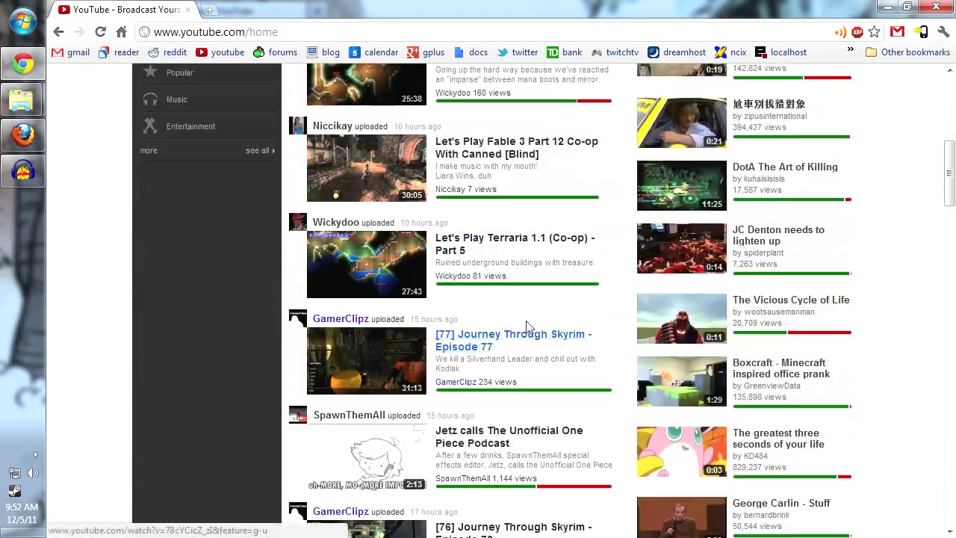
pyautogui.scroll(6, 537, 331)
pyautogui.scroll(-5, 589, 442)
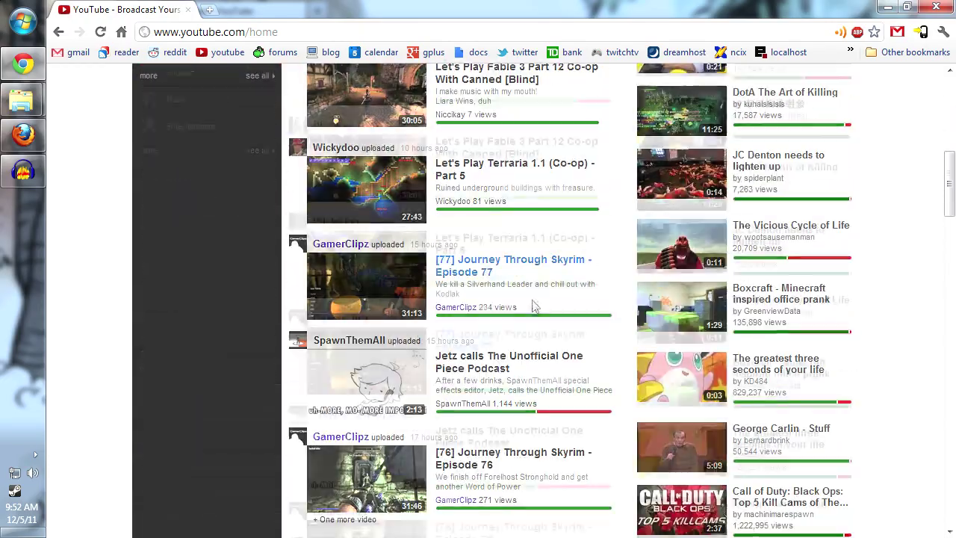
pyautogui.scroll(5, 552, 358)
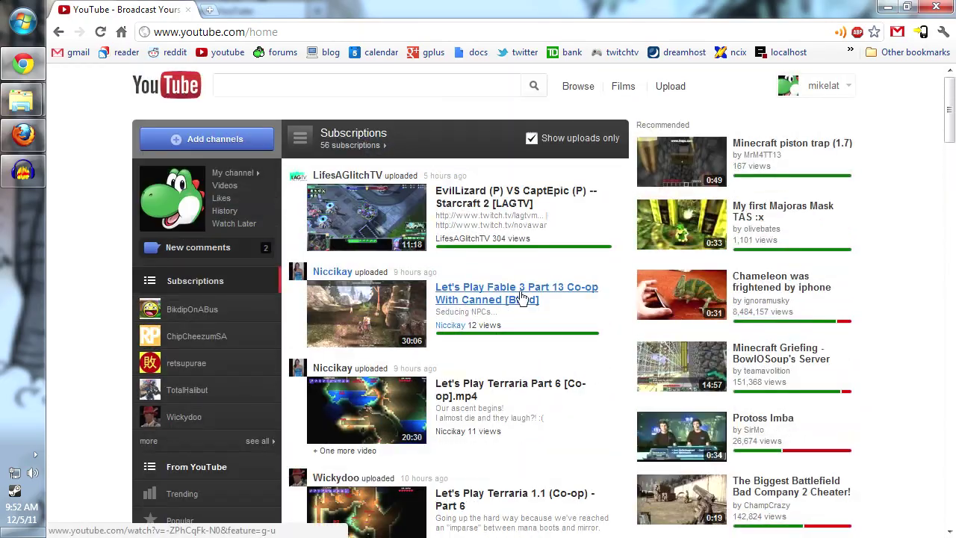
pyautogui.scroll(-6, 522, 299)
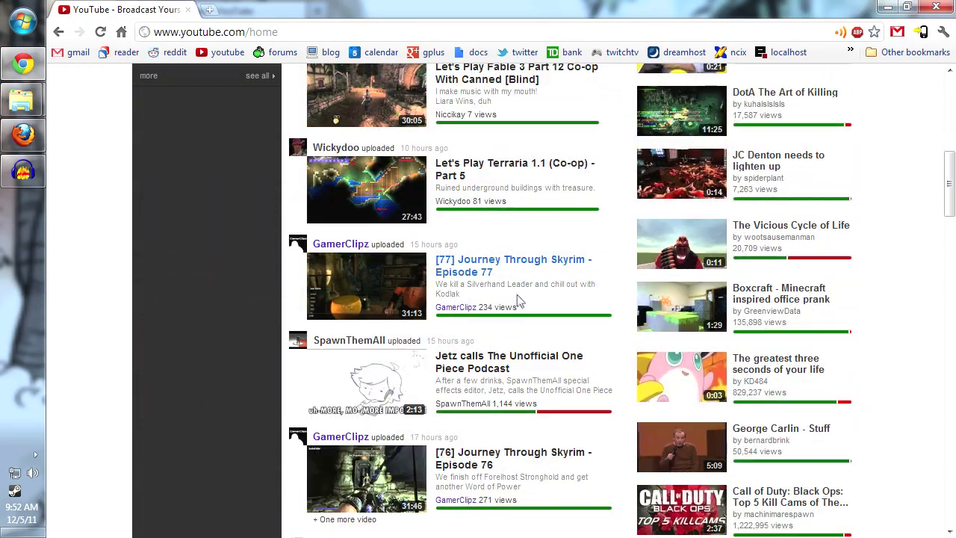
pyautogui.scroll(7, 520, 298)
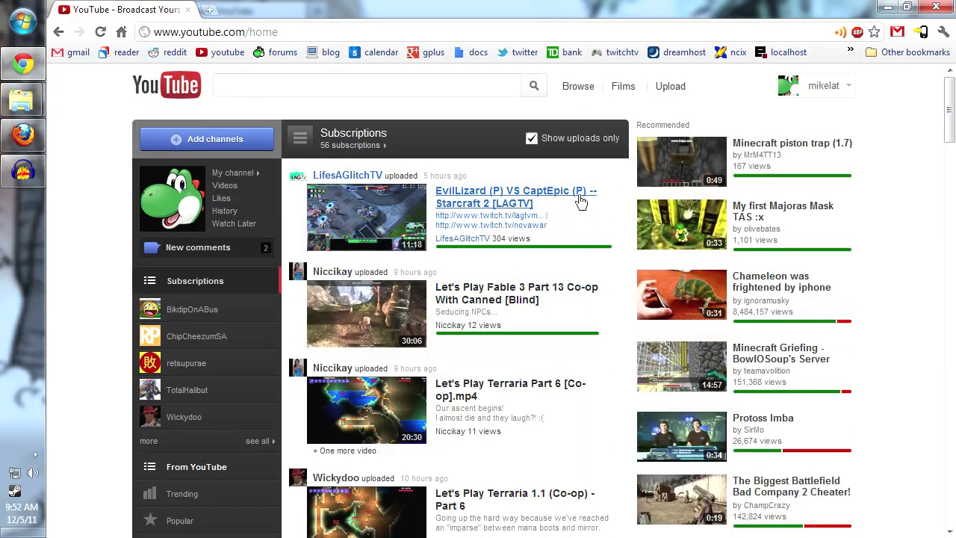
pyautogui.scroll(-3, 575, 213)
pyautogui.scroll(-3, 552, 239)
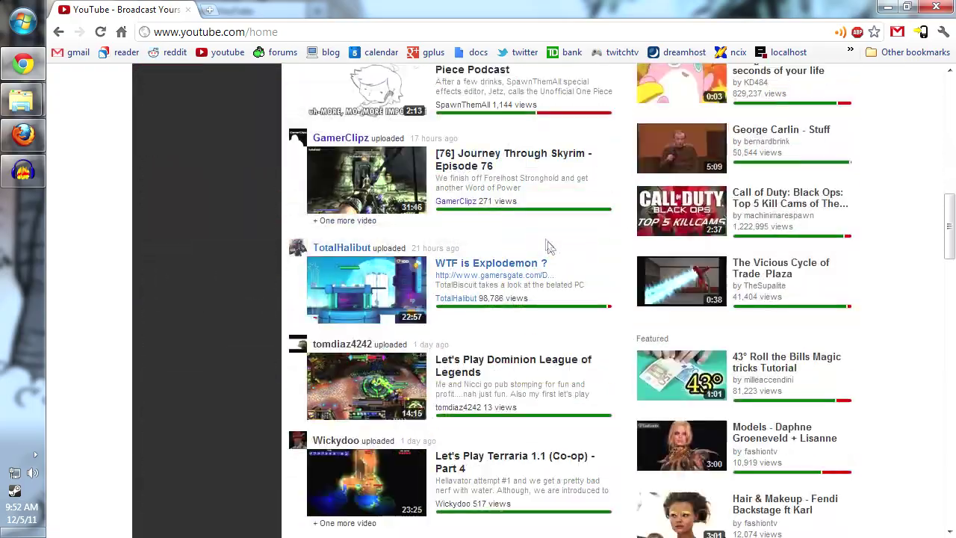
pyautogui.scroll(8, 549, 247)
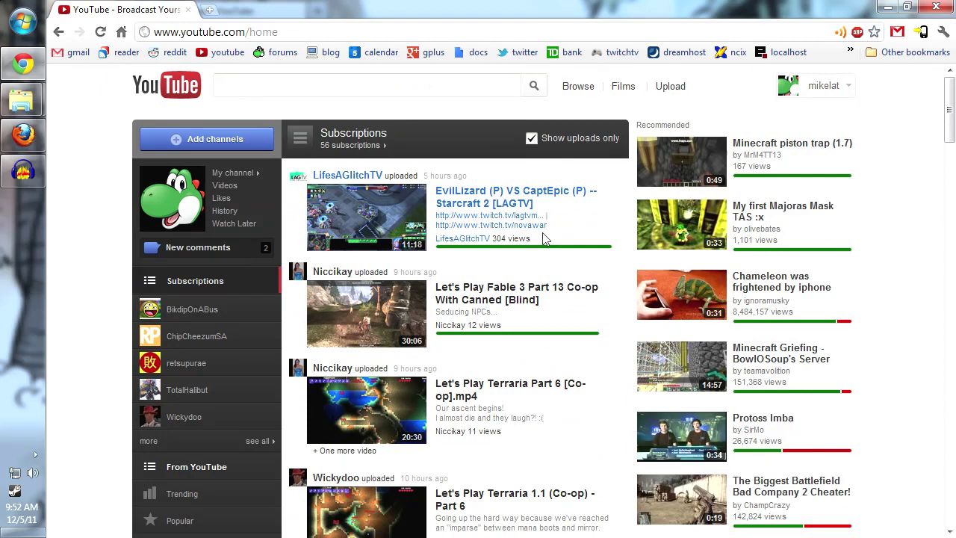
pyautogui.moveTo(579, 233); pyautogui.dragTo(464, 131)
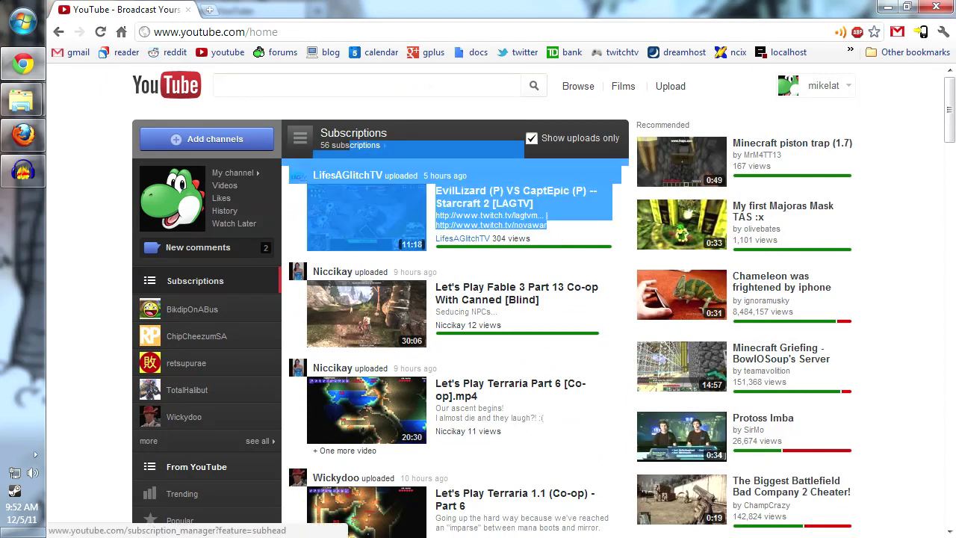
pyautogui.click(463, 130)
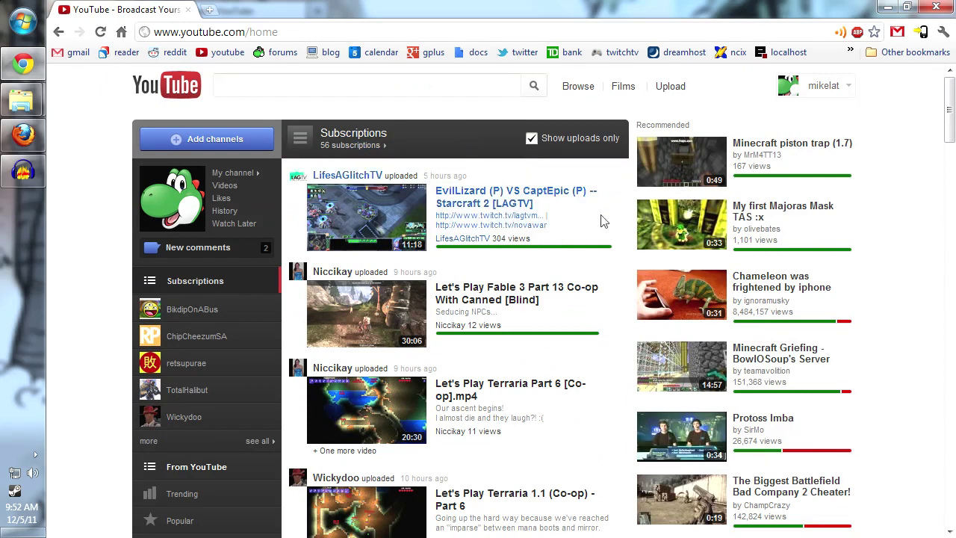
# Open Google Reader in a separate browser tab and compare its item list with the YouTube home page.
pyautogui.middleClick(125, 52)
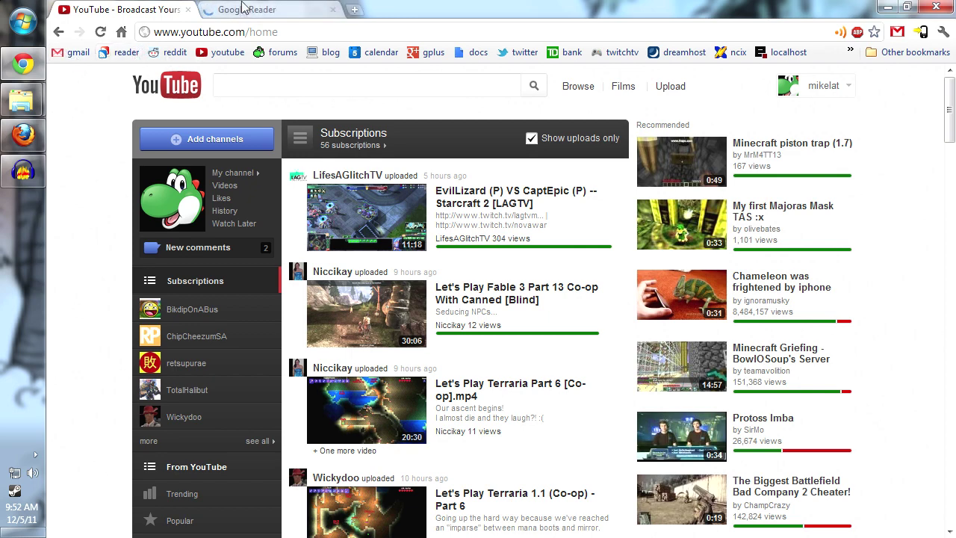
pyautogui.click(241, 9)
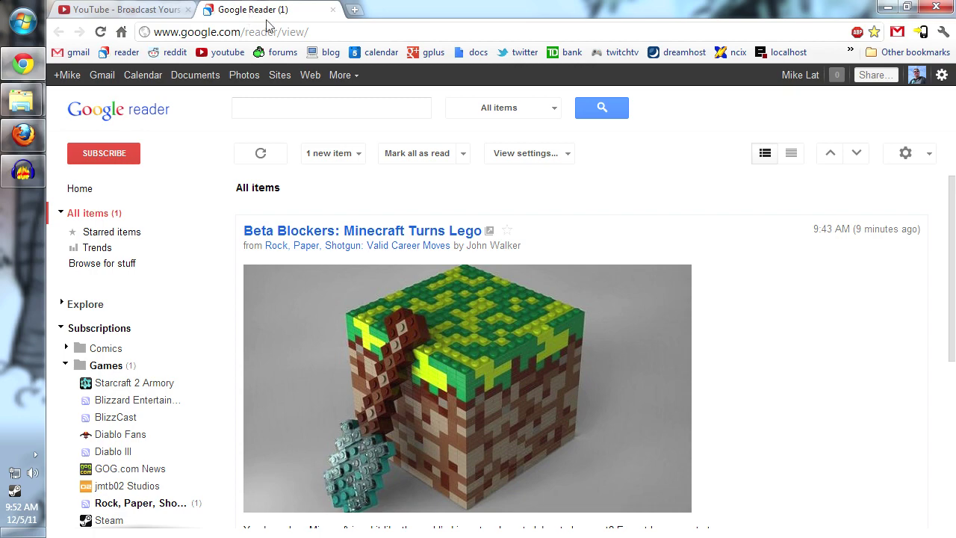
pyautogui.click(190, 6)
pyautogui.click(235, 15)
pyautogui.click(157, 5)
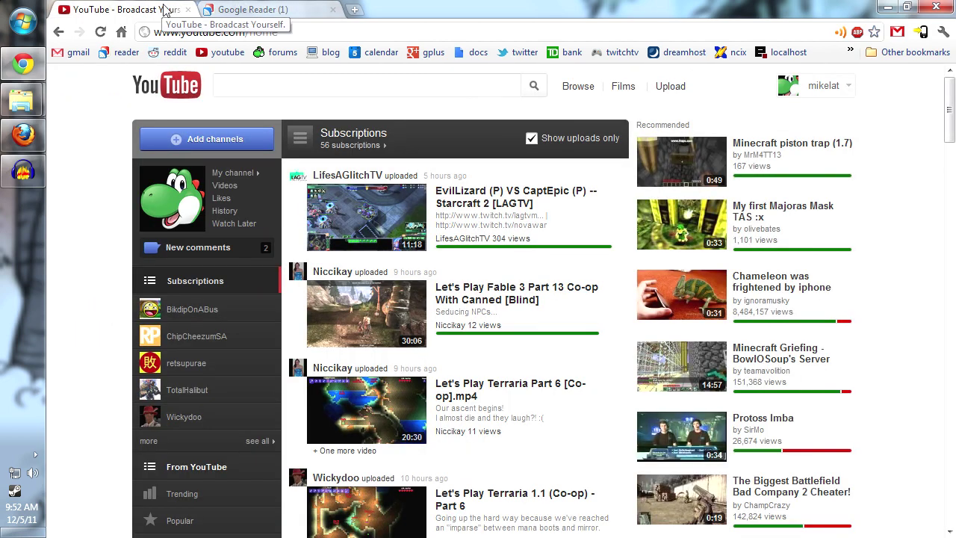
pyautogui.click(257, 8)
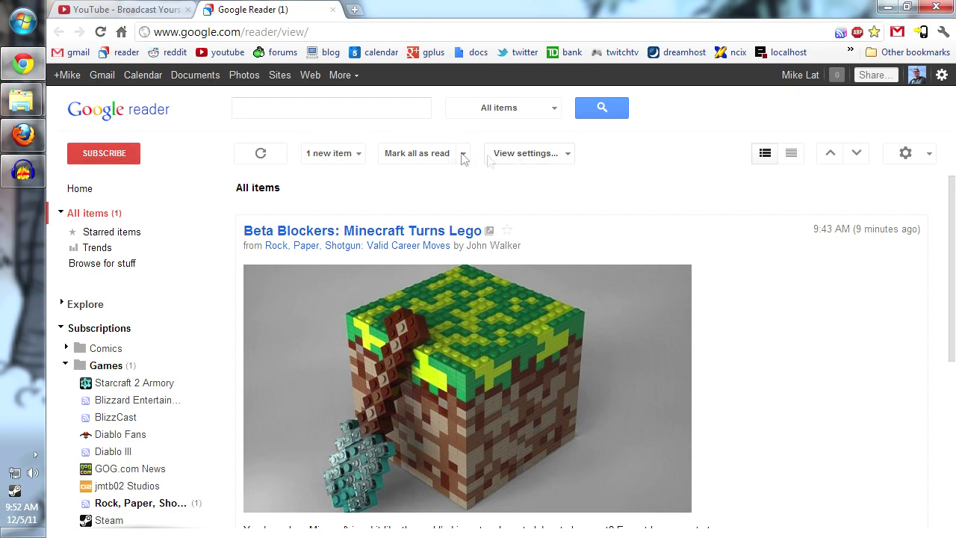
# Read the Minecraft Lego article to the end of the reading list and look through the subscribed feeds.
pyautogui.scroll(-4, 427, 205)
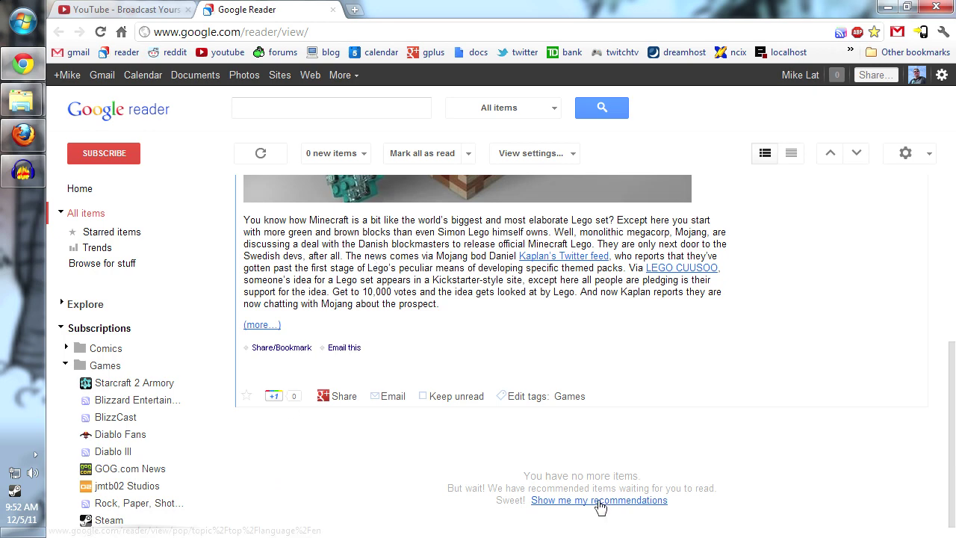
pyautogui.scroll(-3, 139, 305)
pyautogui.scroll(3, 134, 310)
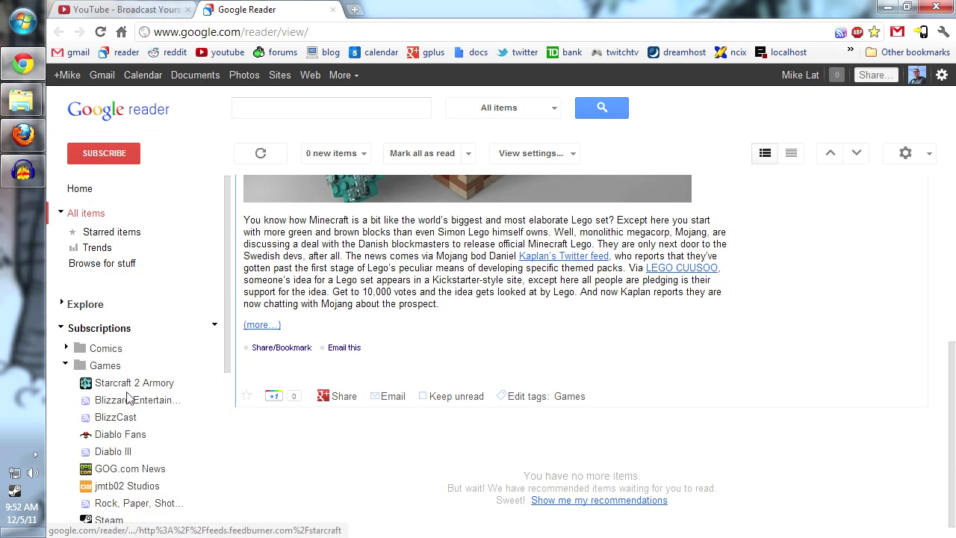
pyautogui.scroll(-3, 137, 396)
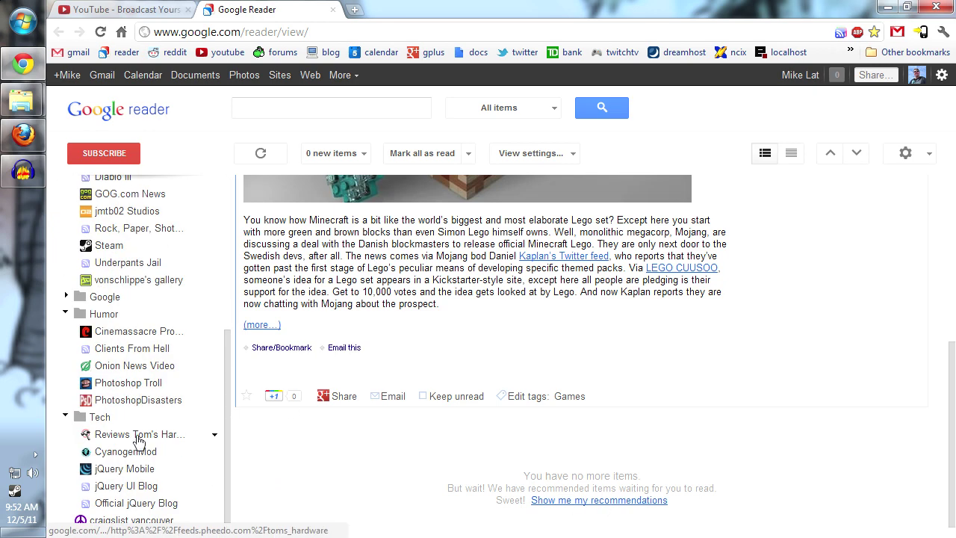
# Open the Steam feed, show all its items and look through the older posts.
pyautogui.scroll(1, 134, 258)
pyautogui.click(112, 320)
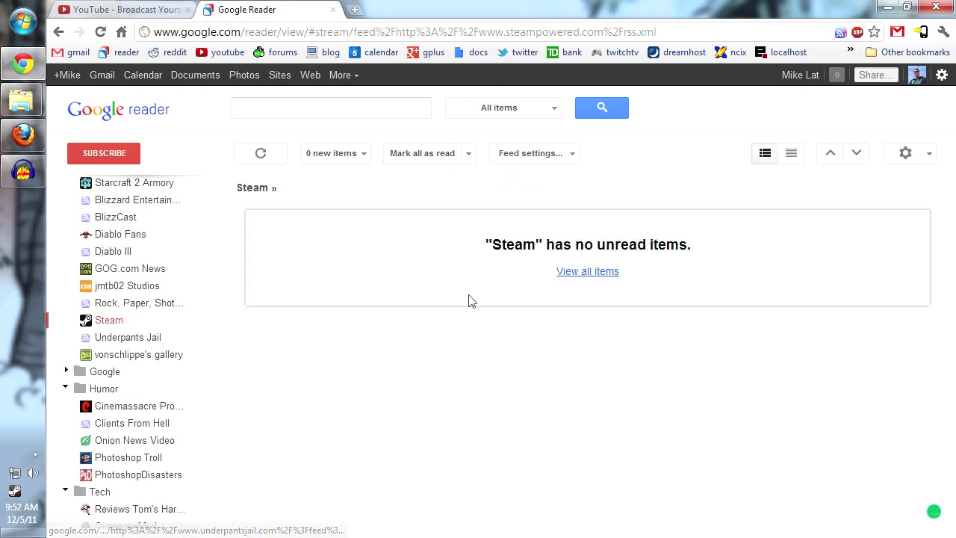
pyautogui.click(587, 271)
pyautogui.scroll(-10, 599, 297)
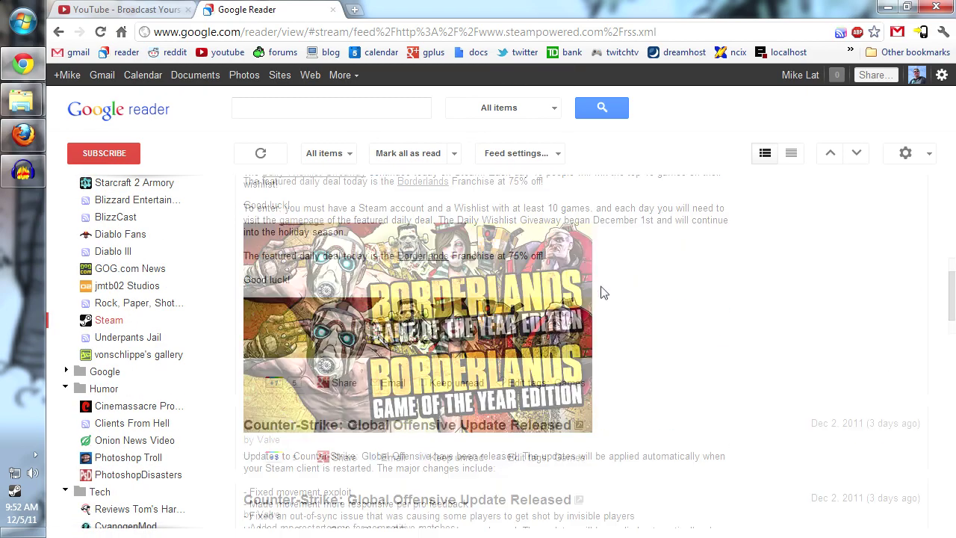
pyautogui.scroll(-15, 600, 292)
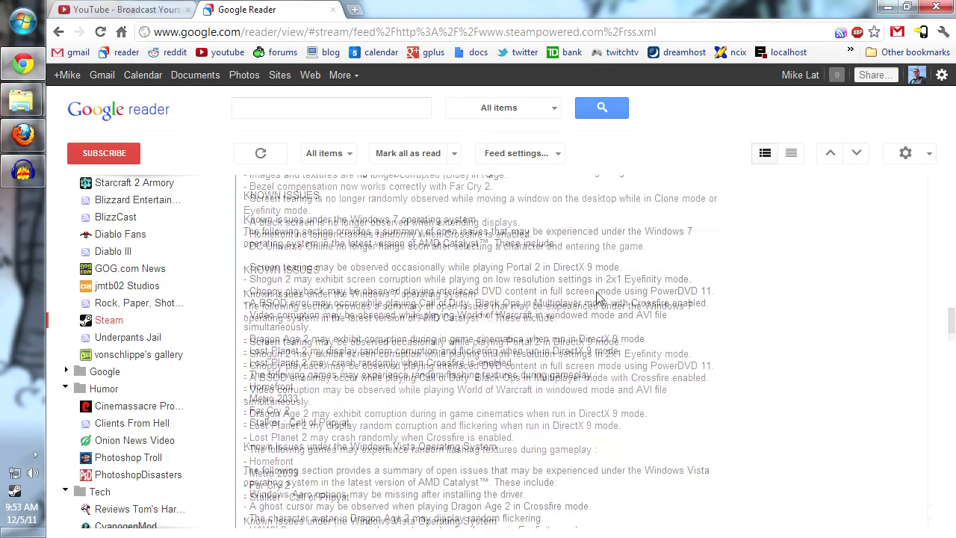
pyautogui.scroll(-7, 600, 297)
pyautogui.scroll(7, 595, 298)
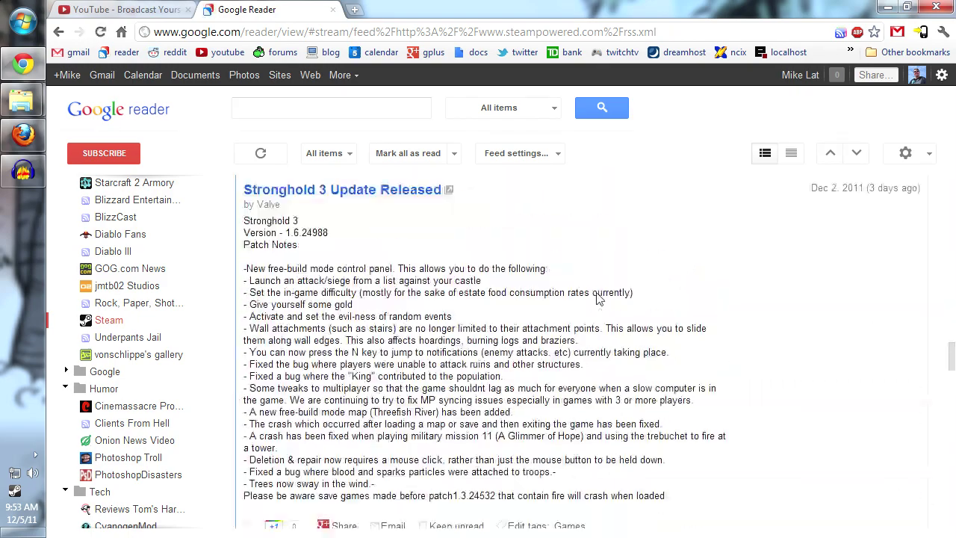
pyautogui.scroll(5, 596, 297)
# Return to Google Reader's All items list, compare it with the YouTube home page and highlight the reading-list message.
pyautogui.click(145, 125)
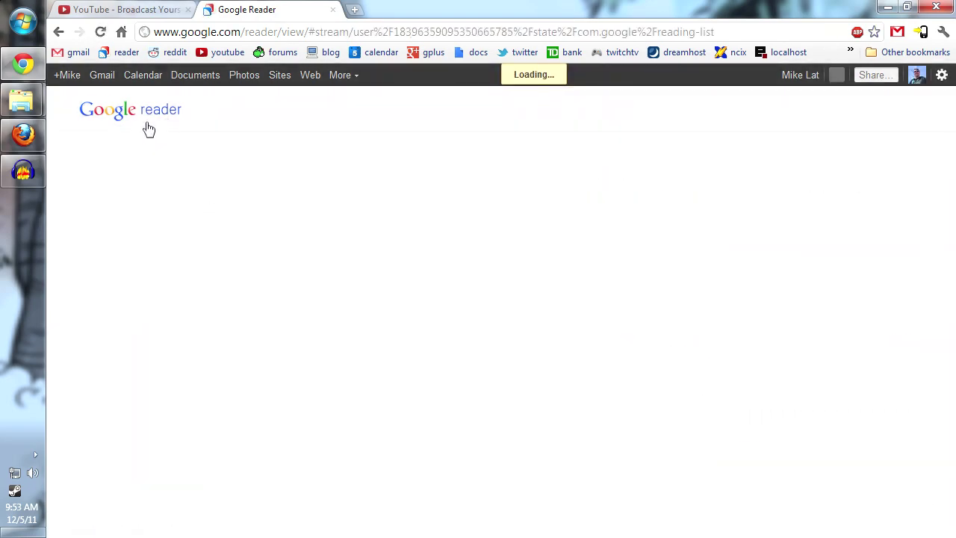
pyautogui.moveTo(493, 245); pyautogui.dragTo(715, 248)
pyautogui.click(715, 258)
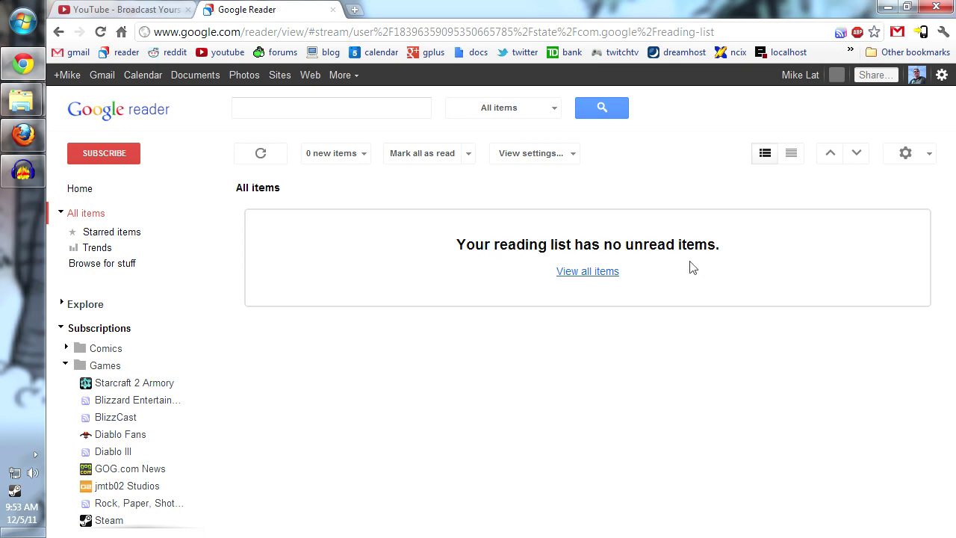
pyautogui.click(143, 9)
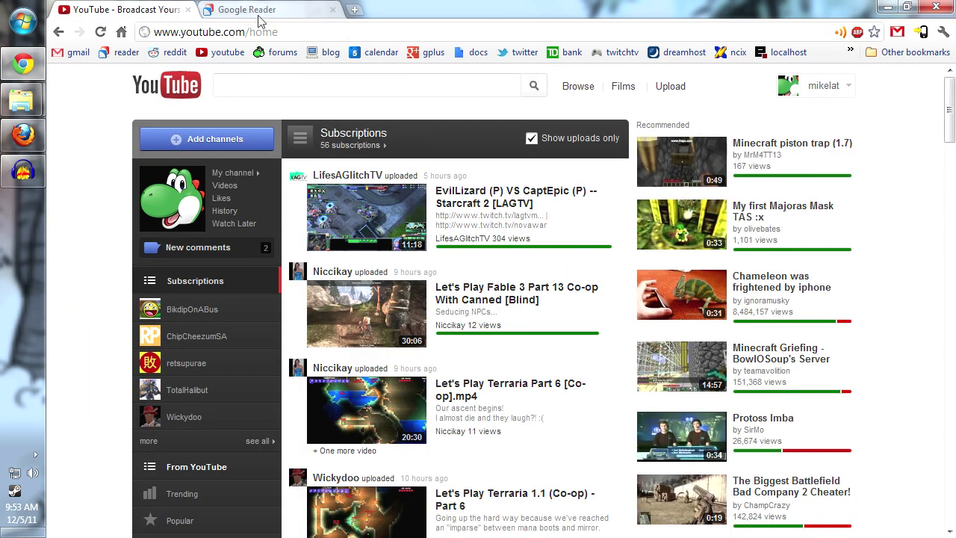
pyautogui.click(311, 7)
pyautogui.moveTo(465, 244); pyautogui.dragTo(763, 252)
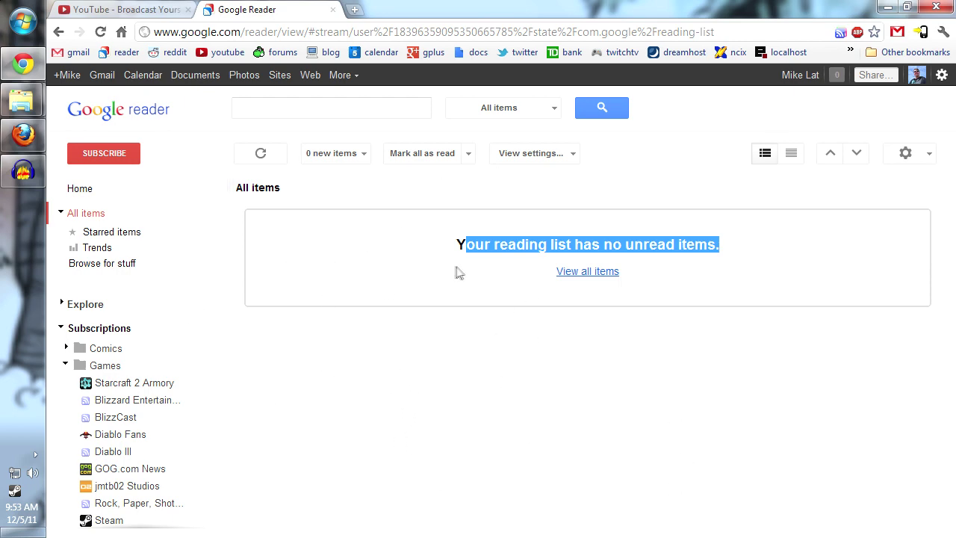
# Compare YouTube's home page with Google Reader again, examining the subscribed feeds and the reading list's unread status.
pyautogui.click(178, 9)
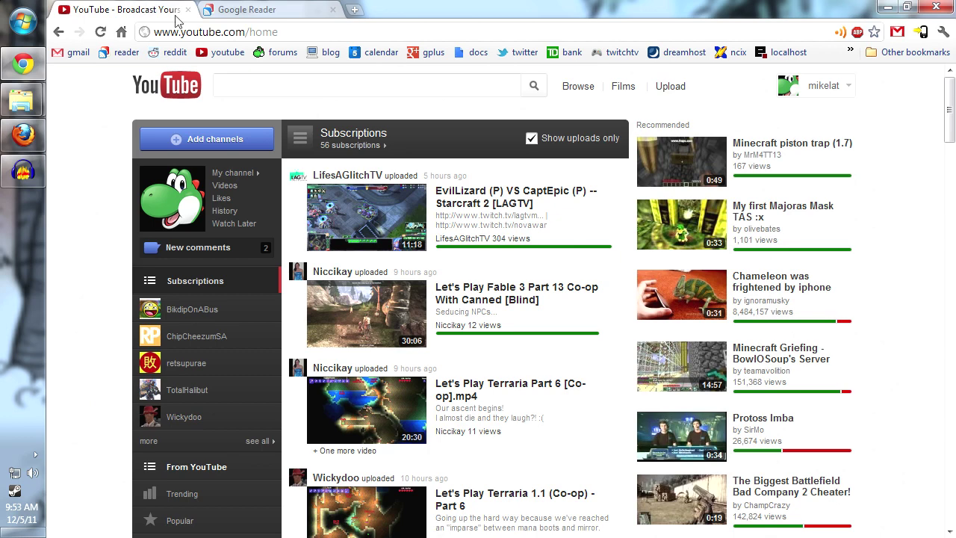
pyautogui.click(308, 9)
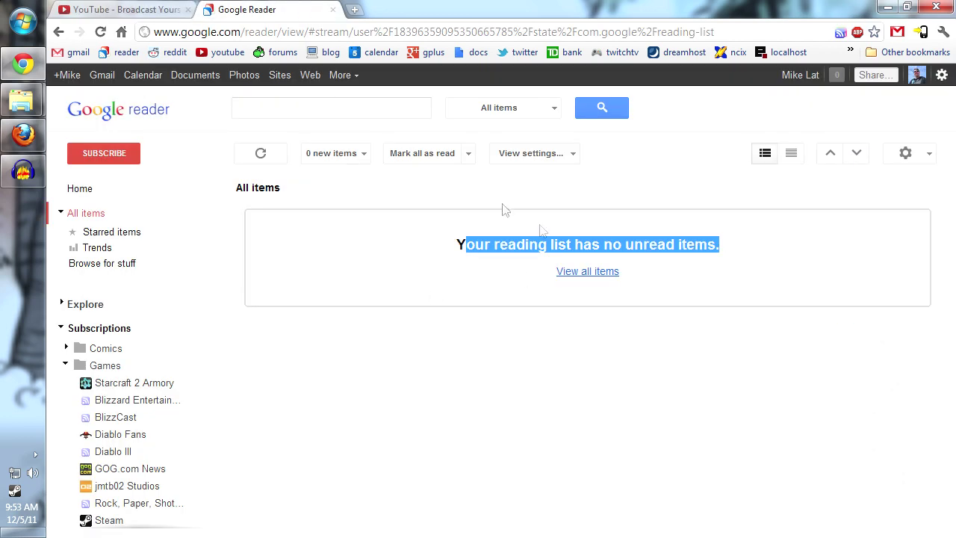
pyautogui.scroll(-3, 139, 292)
pyautogui.scroll(3, 127, 336)
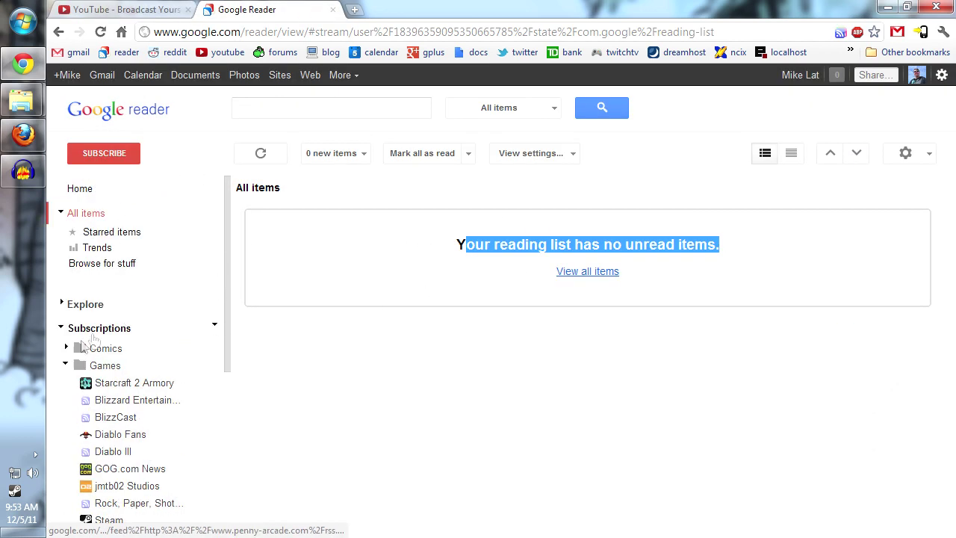
pyautogui.scroll(-1, 97, 365)
pyautogui.scroll(-3, 97, 365)
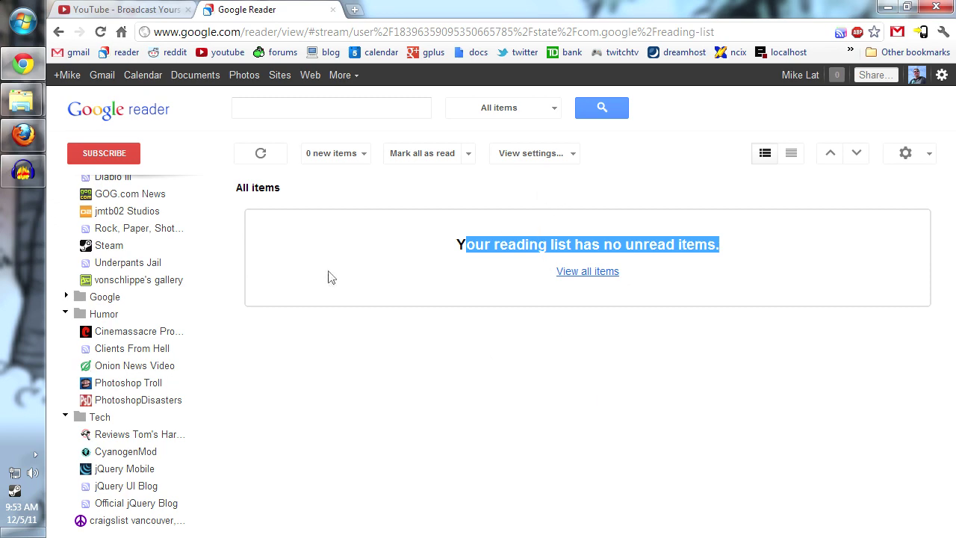
pyautogui.scroll(4, 184, 290)
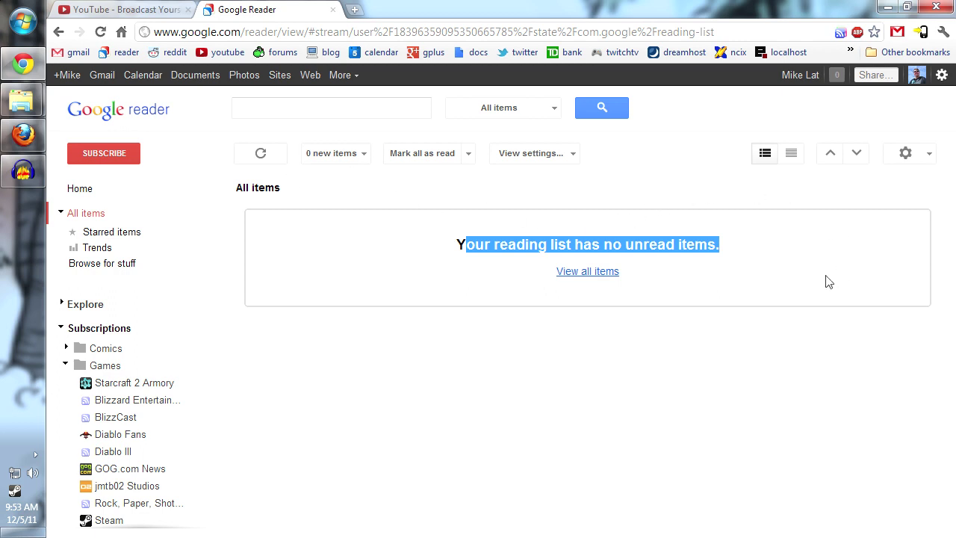
pyautogui.moveTo(818, 254); pyautogui.dragTo(456, 244)
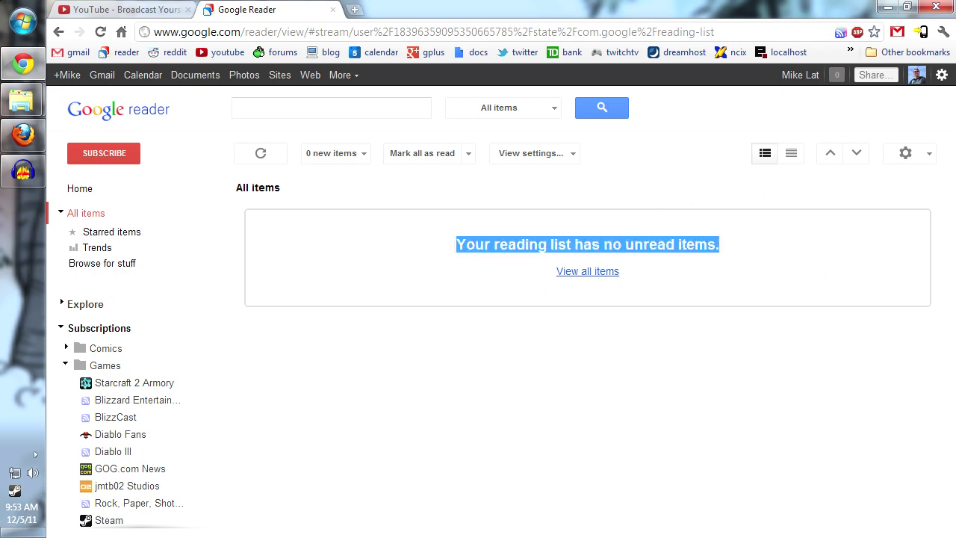
pyautogui.click(420, 234)
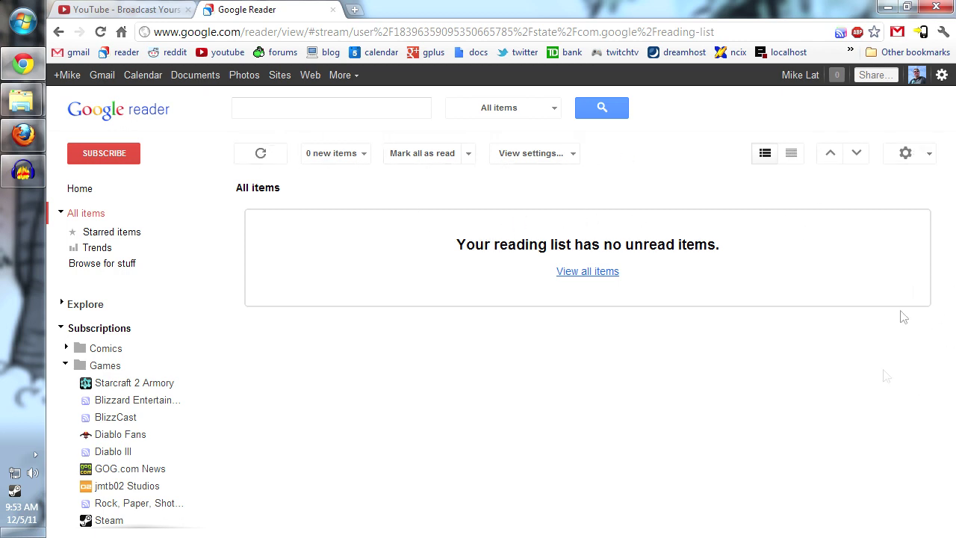
# Switch to YouTube and open the account's own channel page.
pyautogui.click(179, 9)
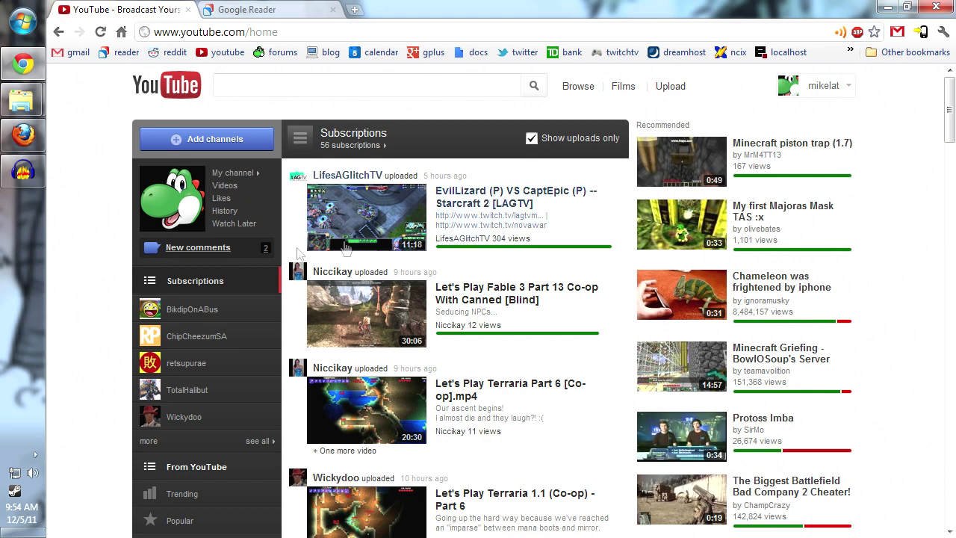
pyautogui.click(822, 86)
pyautogui.click(675, 95)
pyautogui.click(275, 8)
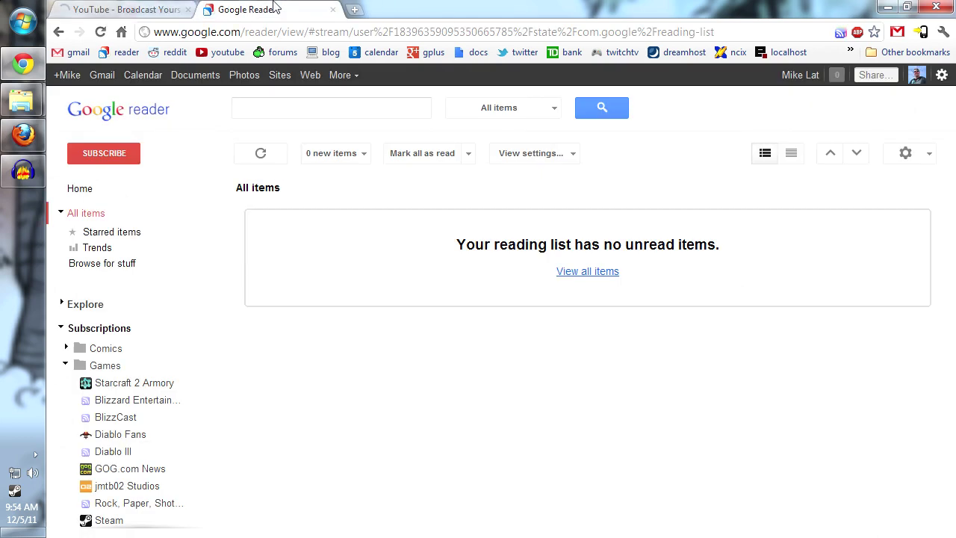
pyautogui.hotkey('ctrl', 'Tab')
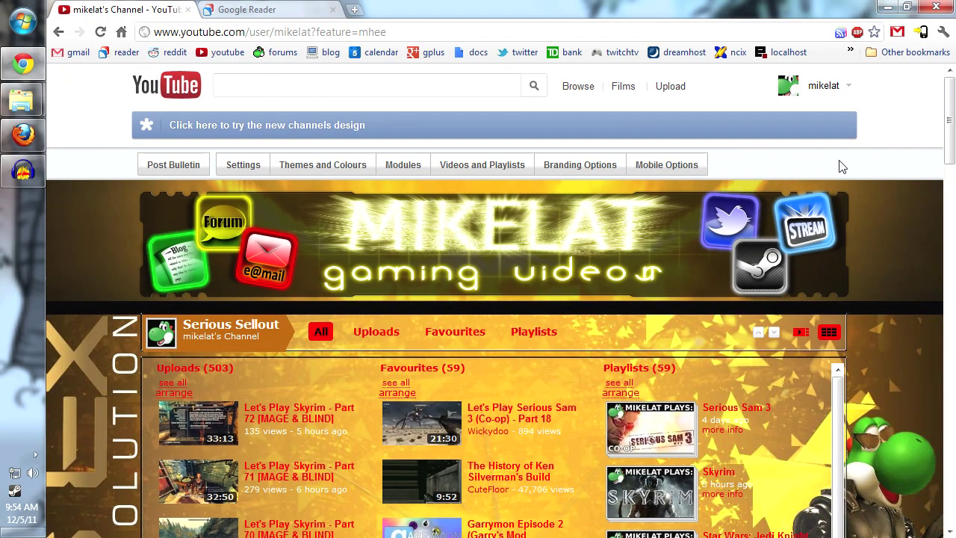
# Look through the channel page's videos and playlists, and open the channel's uploads feed in a new Google Reader tab.
pyautogui.scroll(-5, 935, 438)
pyautogui.scroll(2, 864, 372)
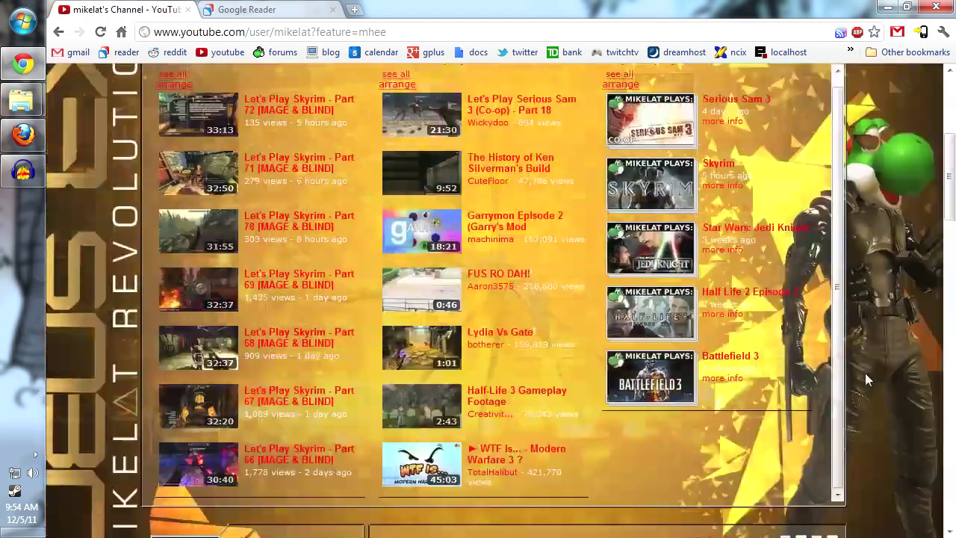
pyautogui.scroll(-6, 147, 364)
pyautogui.scroll(10, 147, 364)
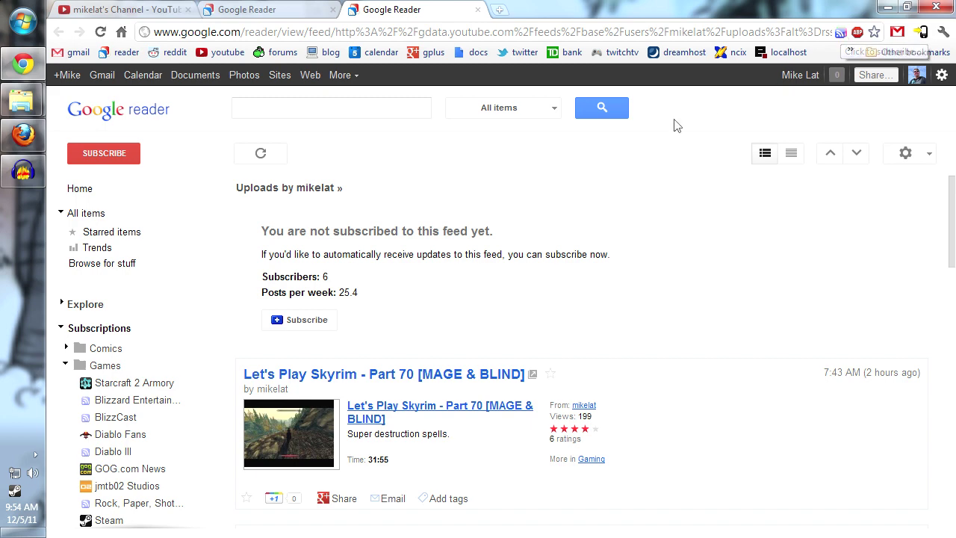
# Return to the YouTube home page and look through the entries of its Subscriptions feed.
pyautogui.hotkey('ctrl', 'shift', 'Tab')
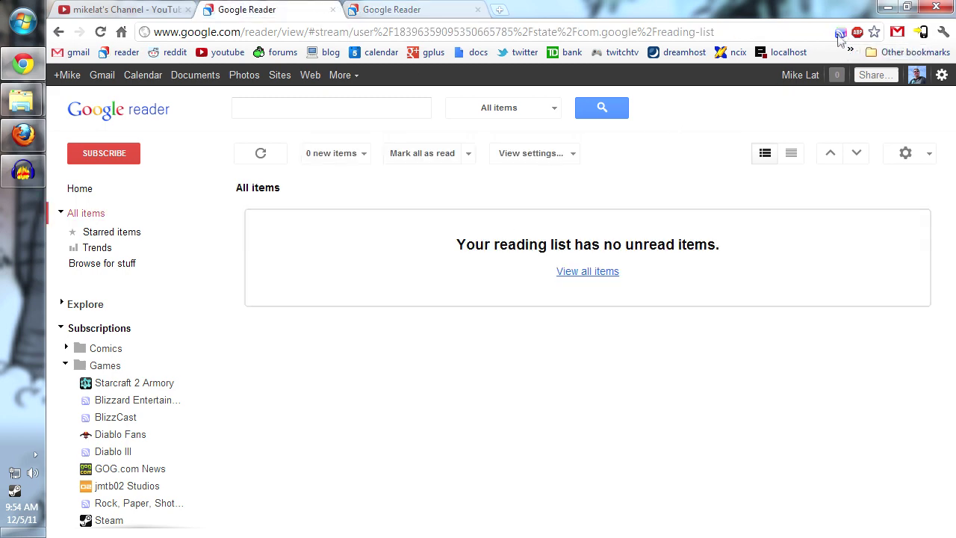
pyautogui.click(394, 6)
pyautogui.click(147, 6)
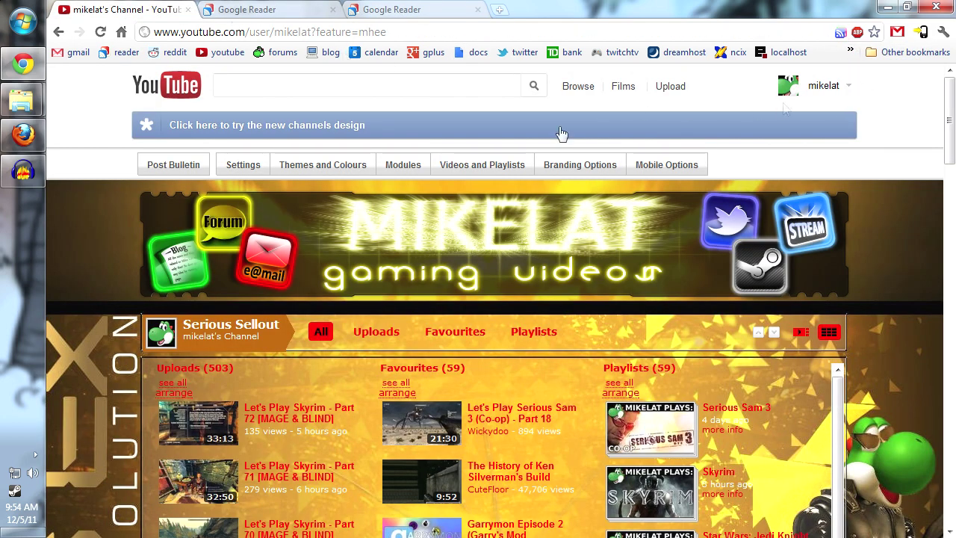
pyautogui.click(221, 52)
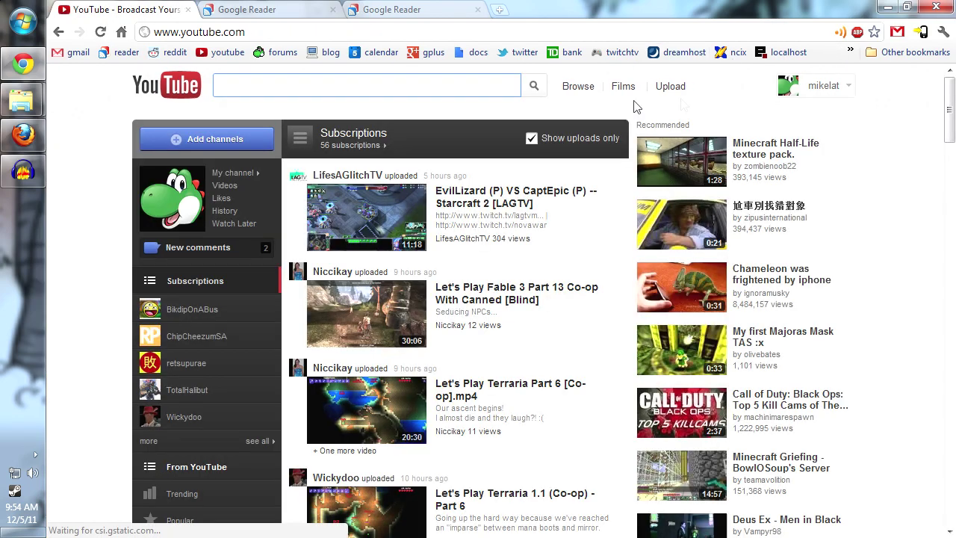
pyautogui.scroll(-4, 487, 220)
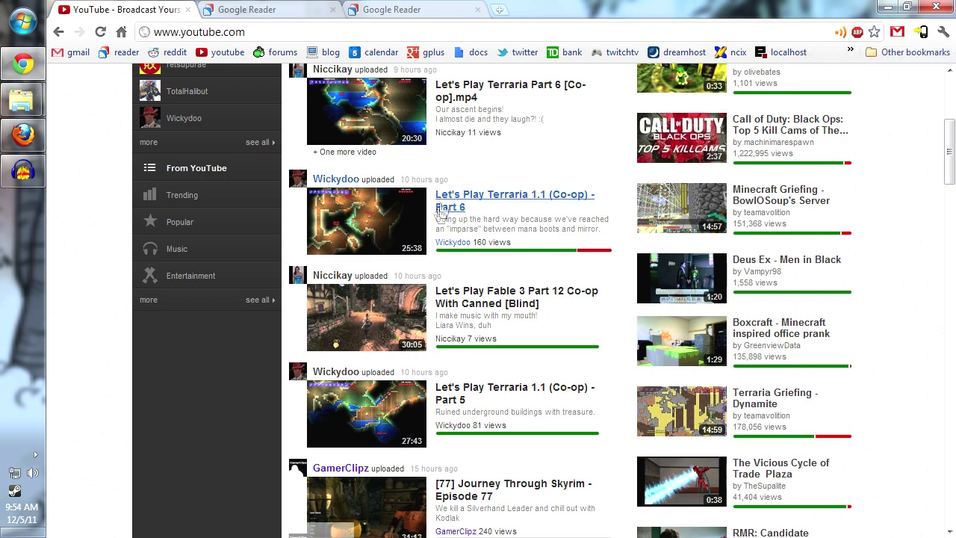
pyautogui.scroll(4, 523, 224)
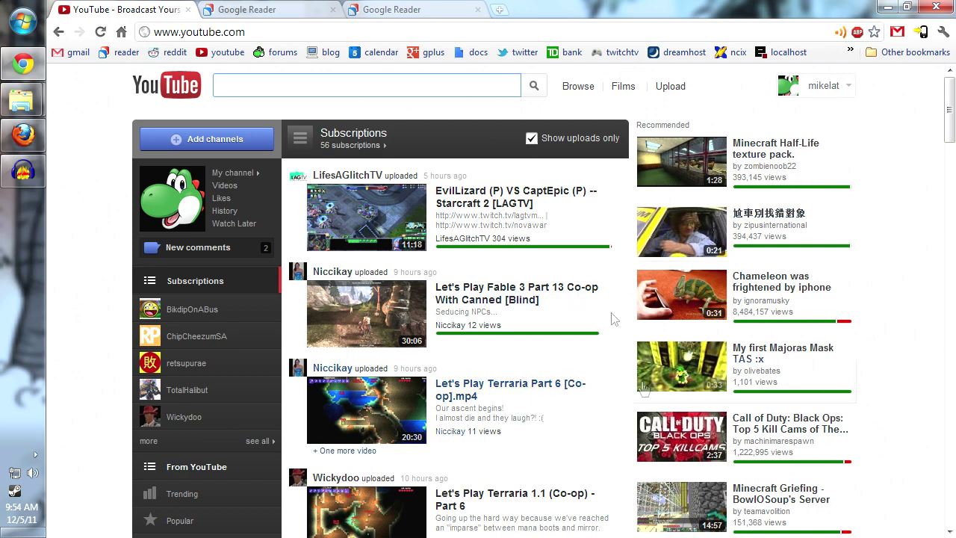
# Compare the channel's uploads feed in Google Reader with the Subscriptions feed on the YouTube home page.
pyautogui.click(406, 8)
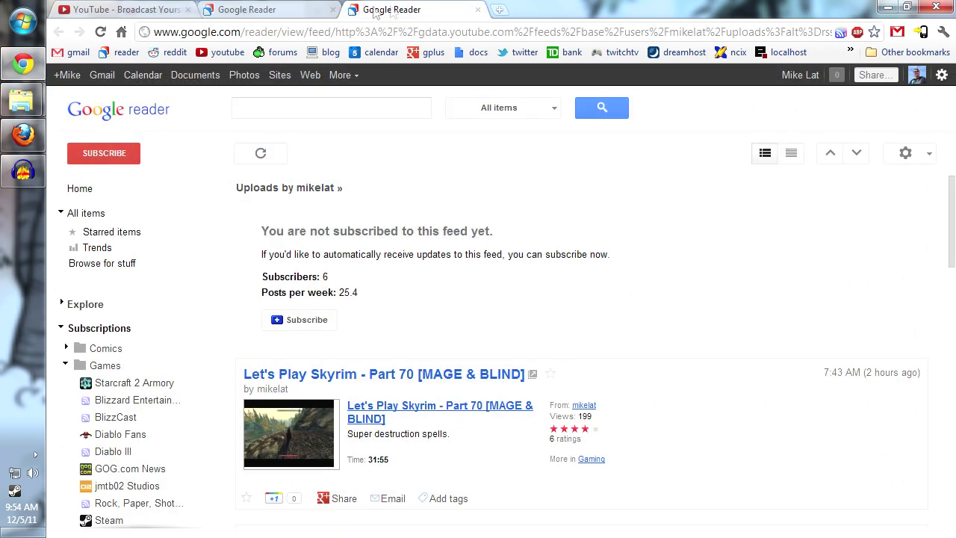
pyautogui.hotkey('ctrl', '1')
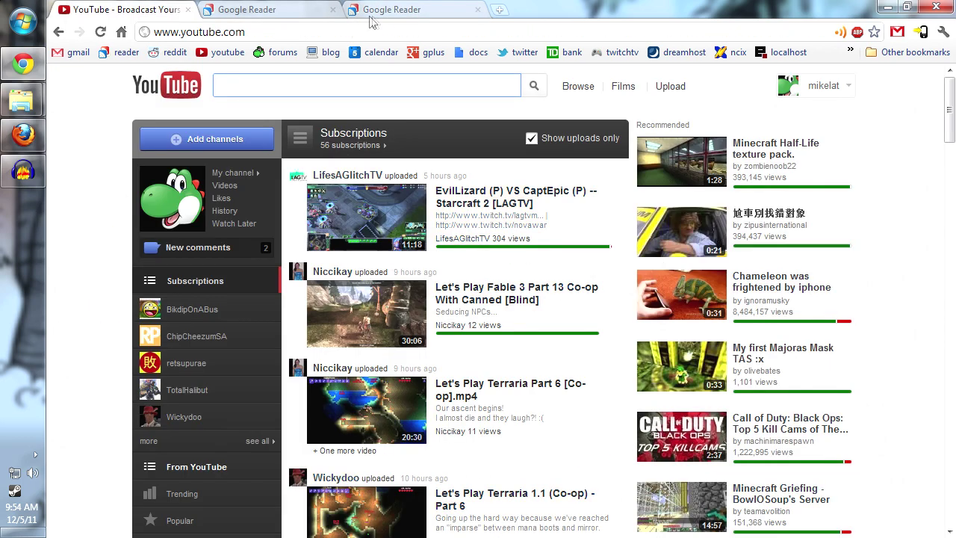
pyautogui.click(424, 9)
pyautogui.click(337, 11)
pyautogui.click(127, 9)
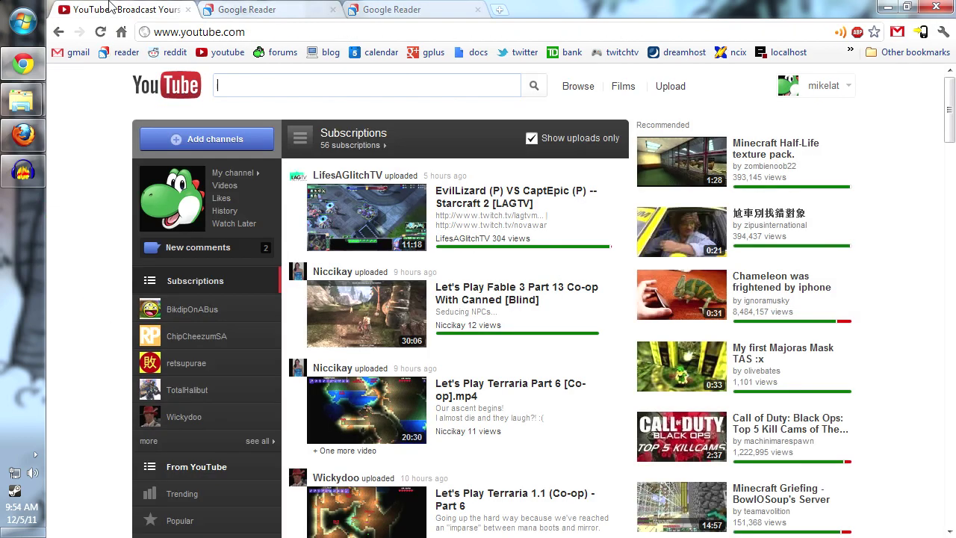
# Open the account's own channel page and look through its uploads, favourites and playlists.
pyautogui.click(788, 85)
pyautogui.click(762, 132)
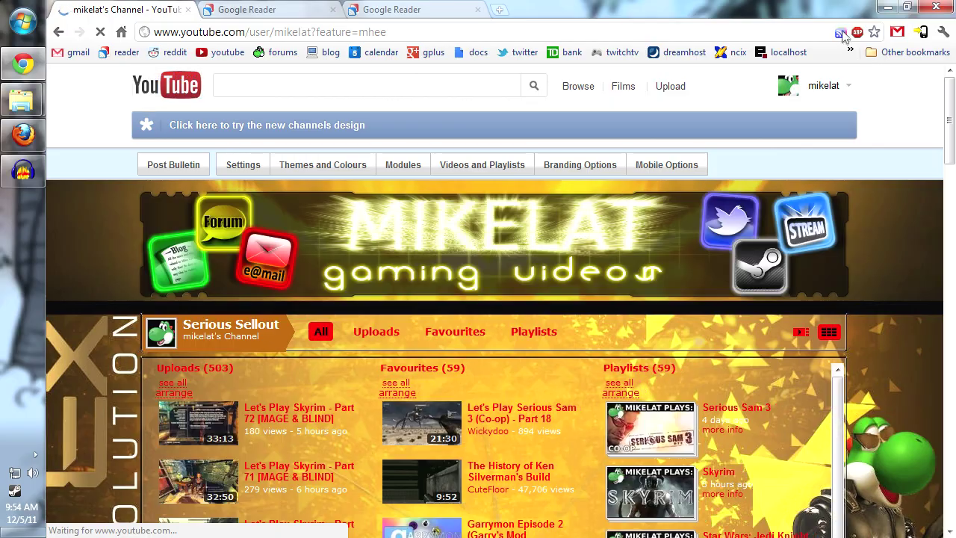
pyautogui.scroll(-3, 782, 326)
pyautogui.scroll(-3, 781, 326)
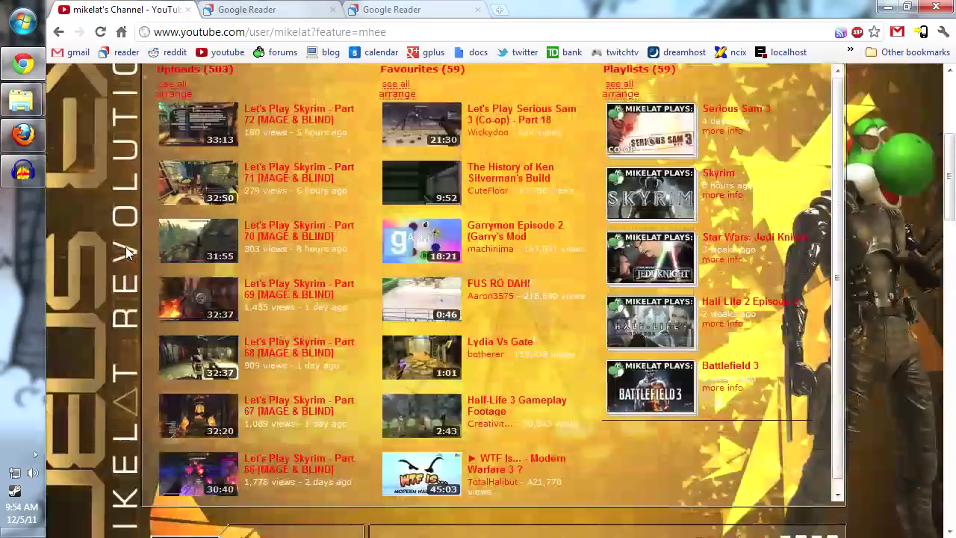
pyautogui.scroll(2, 127, 253)
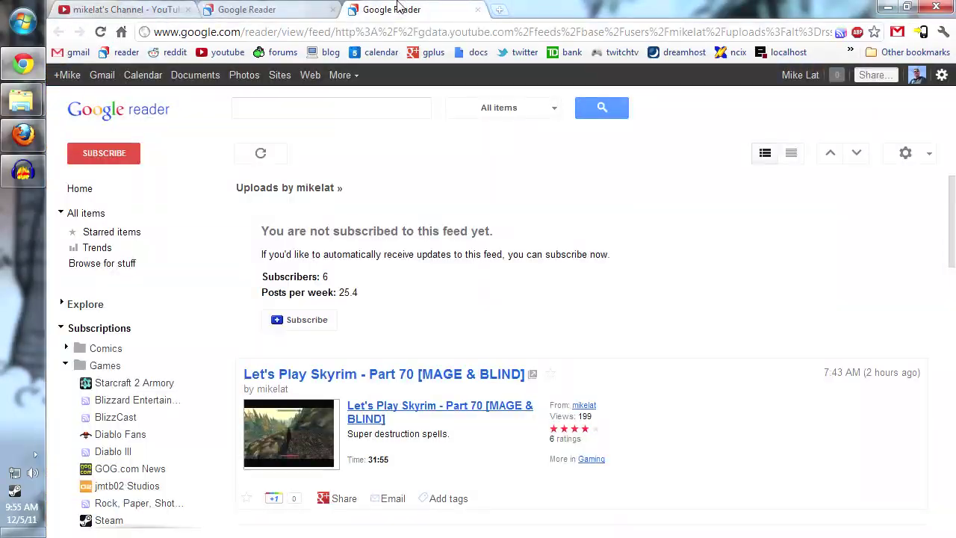
# Compare the newest Let's Play Skyrim entries in Google Reader's uploads feed with the uploads listed on the channel page.
pyautogui.scroll(-2, 507, 362)
pyautogui.scroll(1, 507, 363)
pyautogui.tripleClick(453, 355)
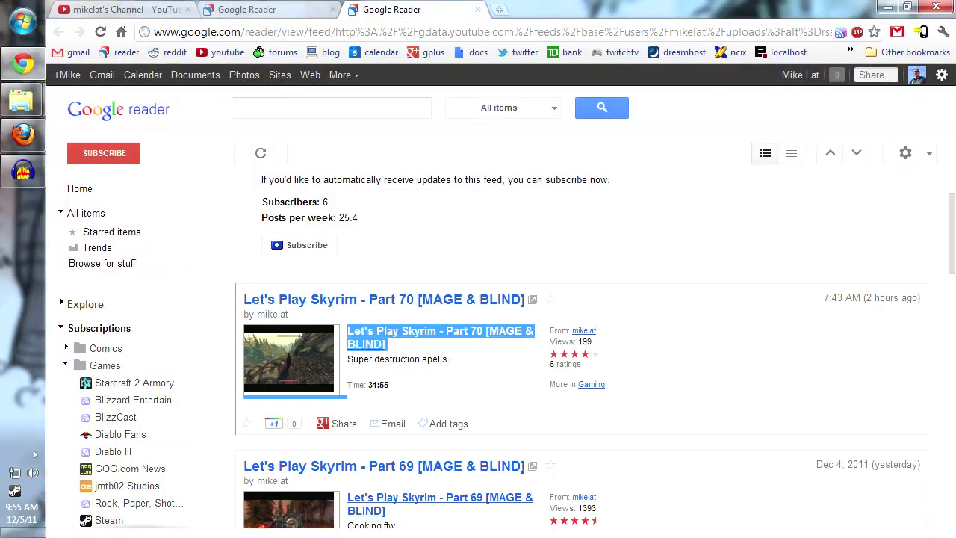
pyautogui.click(191, 14)
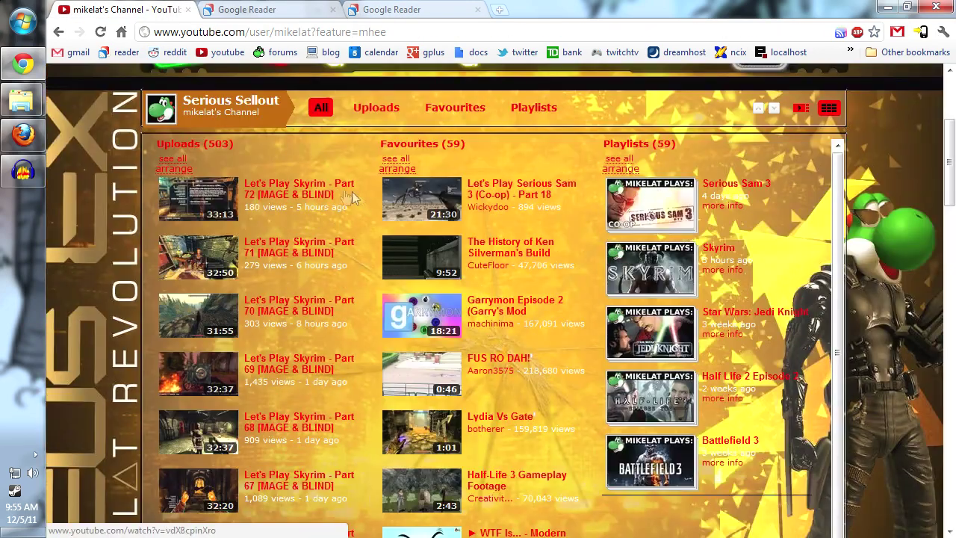
pyautogui.moveTo(351, 196); pyautogui.dragTo(254, 168)
pyautogui.click(385, 10)
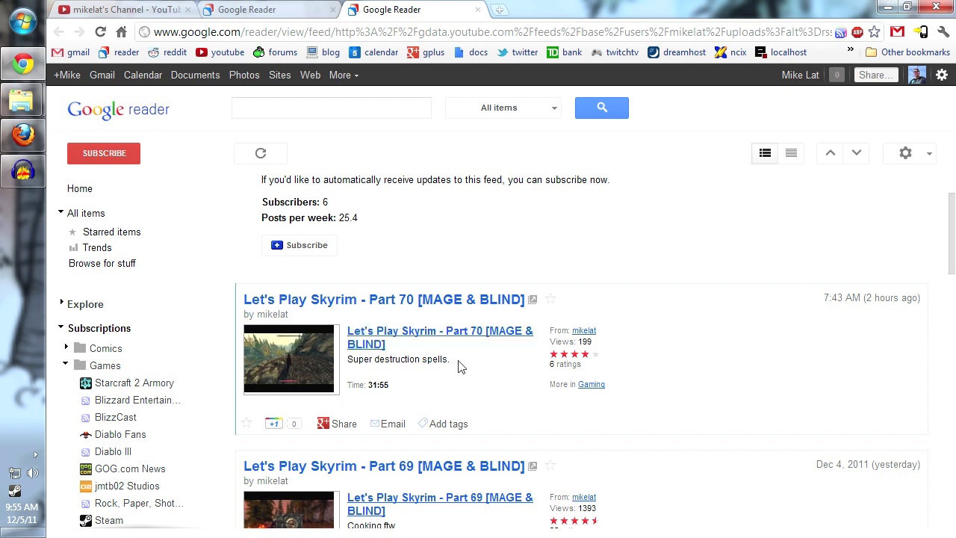
pyautogui.click(153, 9)
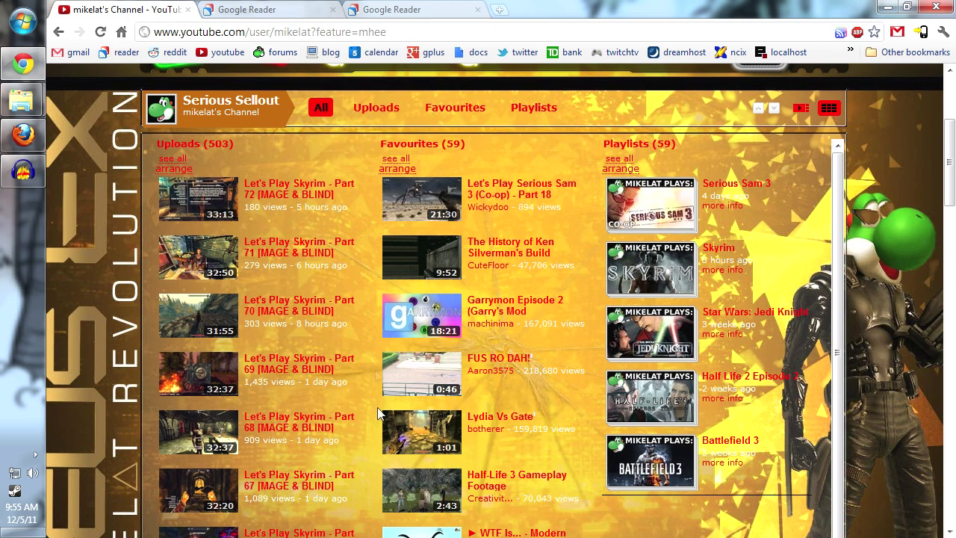
# Subscribe to the channel's uploads feed in Google Reader and go through its entries under All items.
pyautogui.hotkey('ctrl', '3')
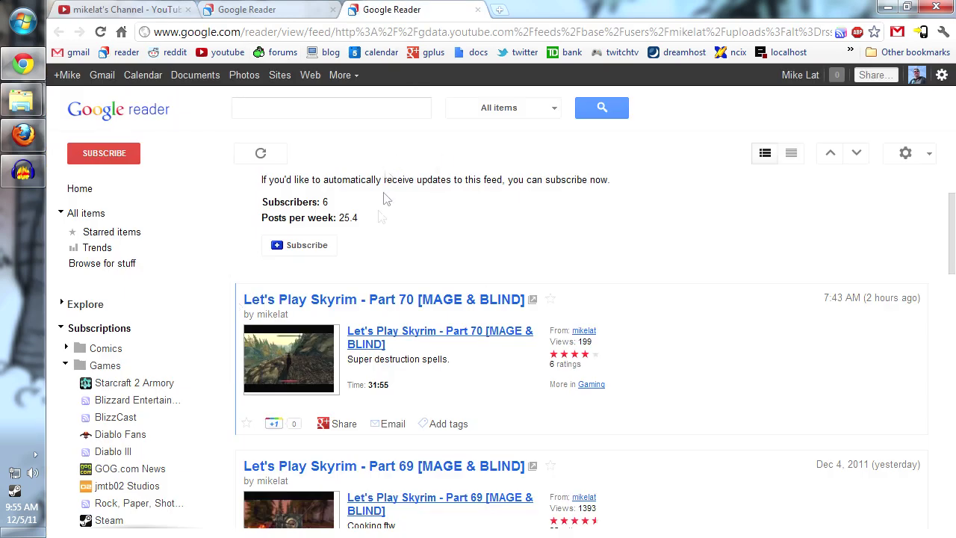
pyautogui.click(318, 324)
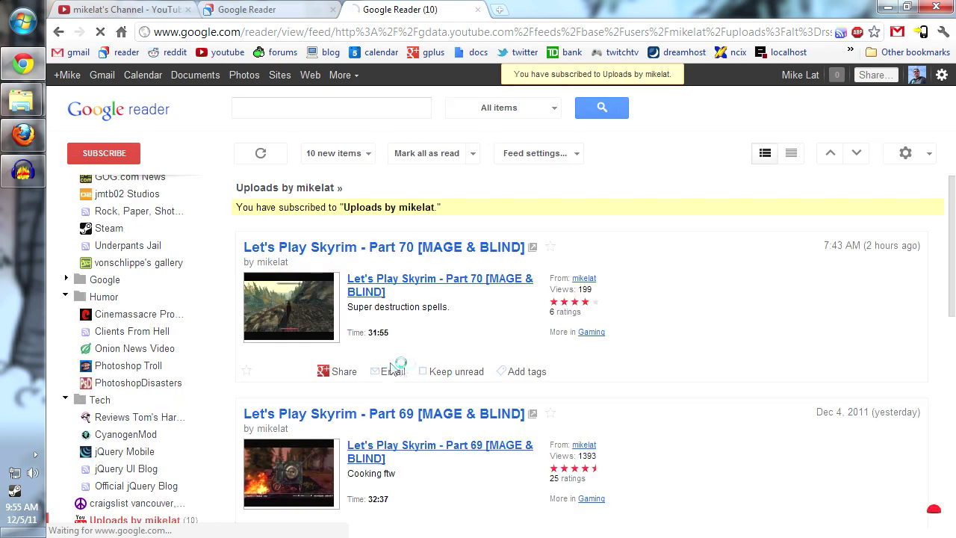
pyautogui.click(118, 120)
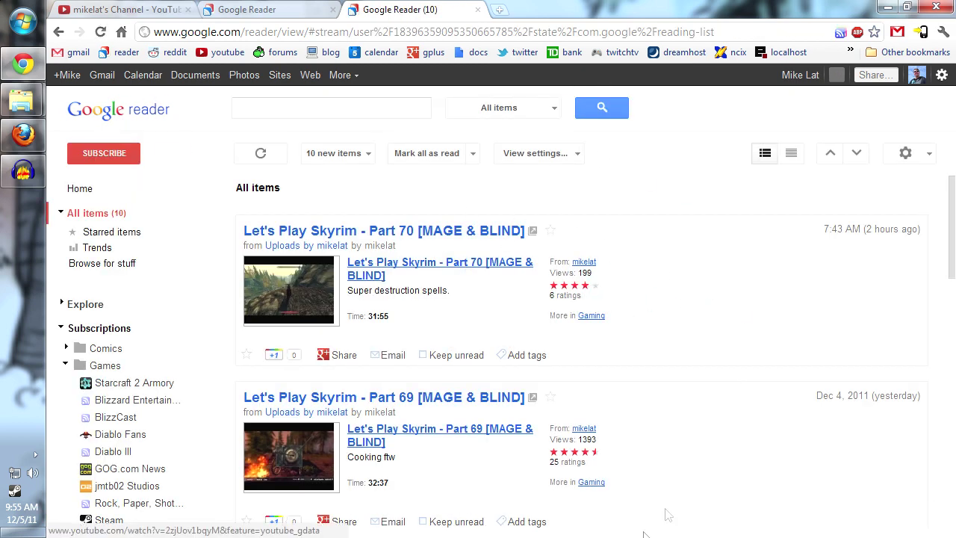
pyautogui.scroll(-3, 590, 249)
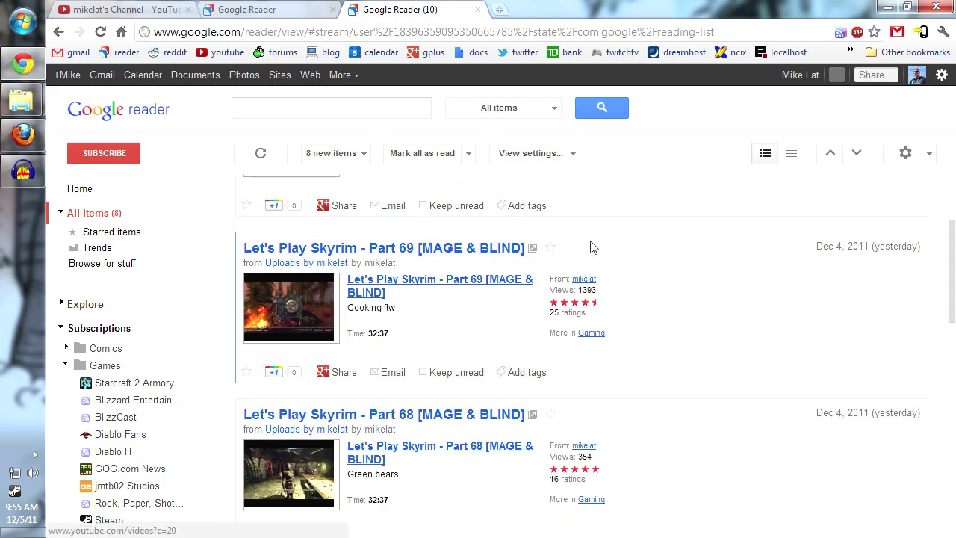
pyautogui.scroll(3, 590, 249)
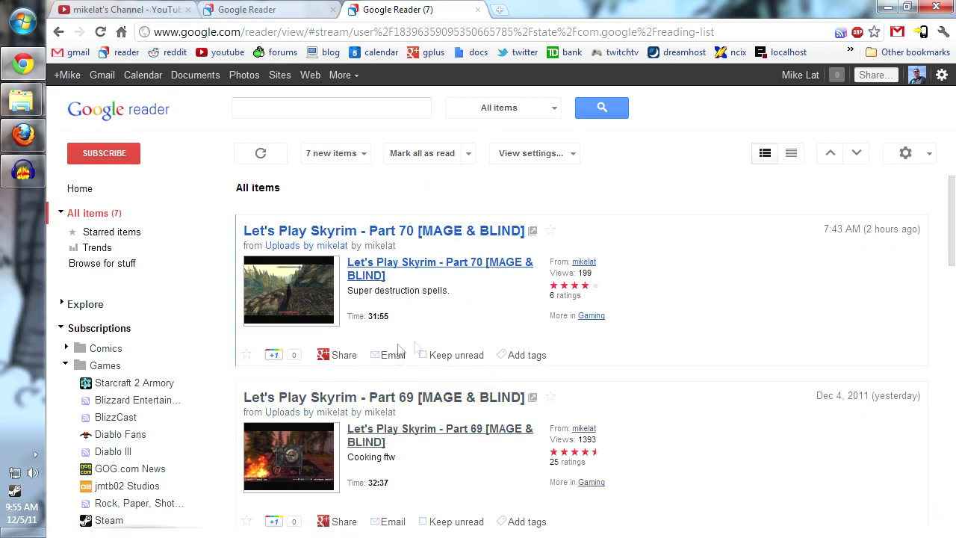
# Check the YouTube page of the Let's Play Skyrim - Part 70 entry against its description in Google Reader.
pyautogui.click(424, 247)
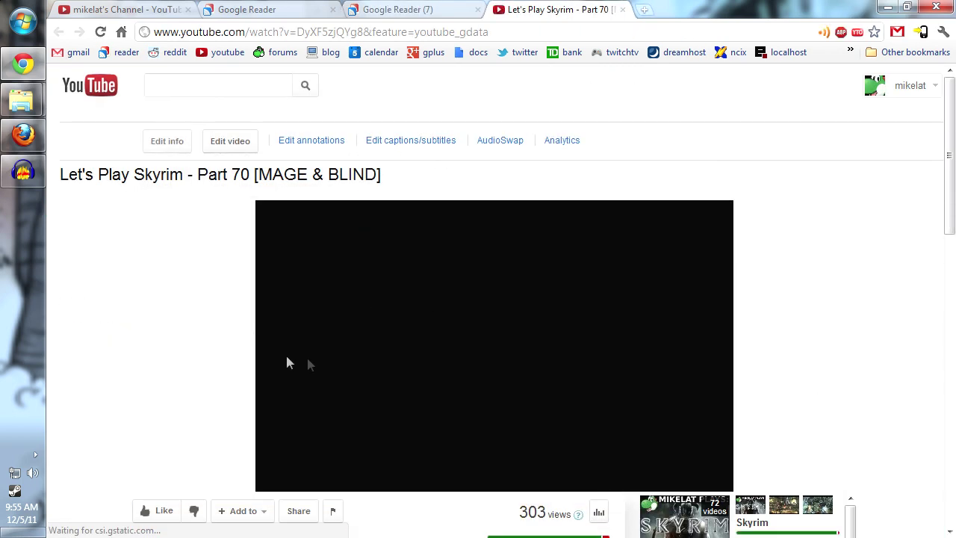
pyautogui.scroll(-2, 288, 363)
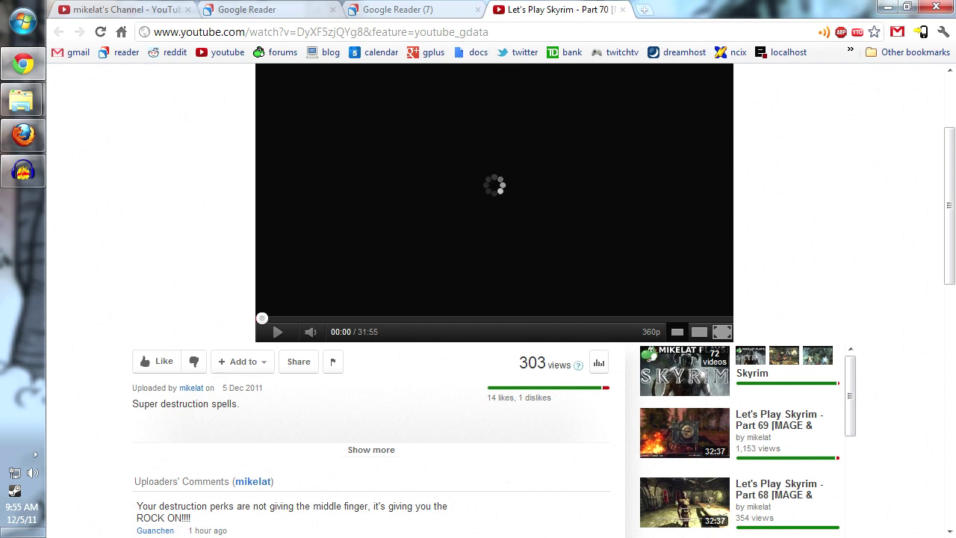
pyautogui.click(622, 9)
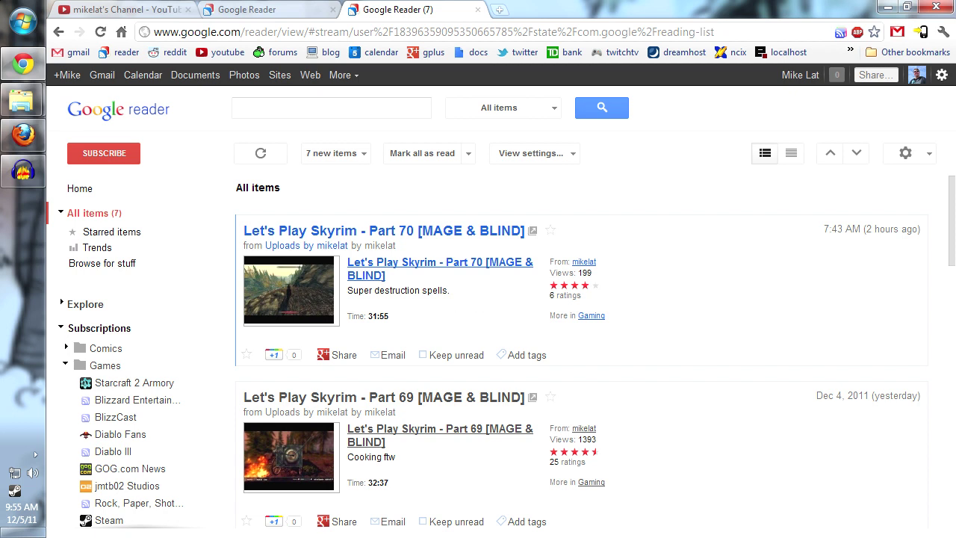
pyautogui.moveTo(449, 291); pyautogui.dragTo(360, 290)
# Compare the unread lists in Google Reader with the profile and comments sections of the old-style channel page.
pyautogui.click(271, 9)
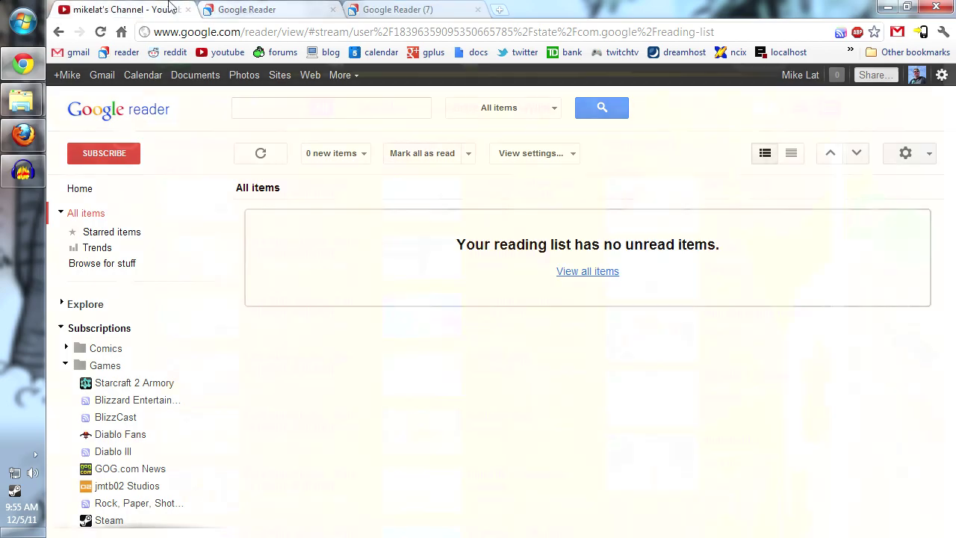
pyautogui.click(172, 9)
pyautogui.scroll(-10, 182, 296)
pyautogui.scroll(-3, 181, 297)
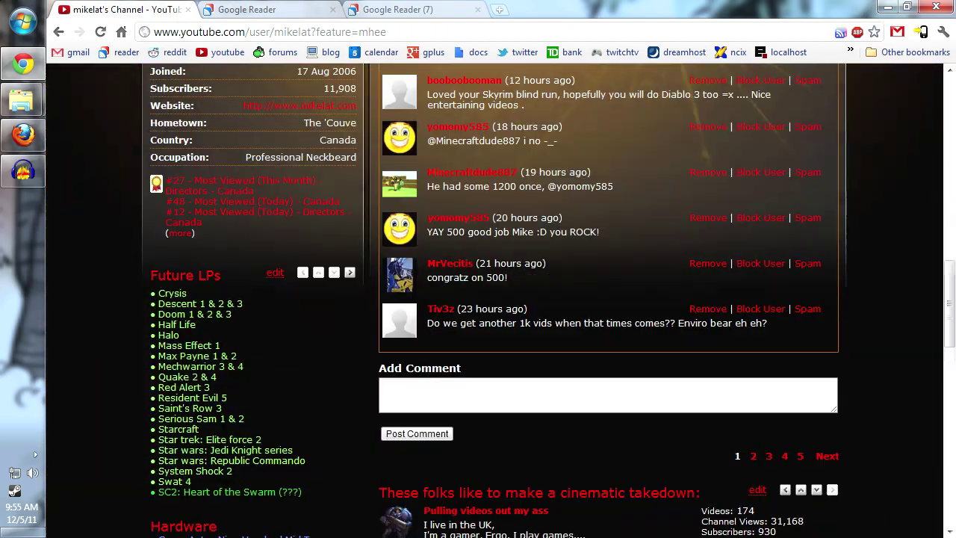
pyautogui.scroll(6, 181, 297)
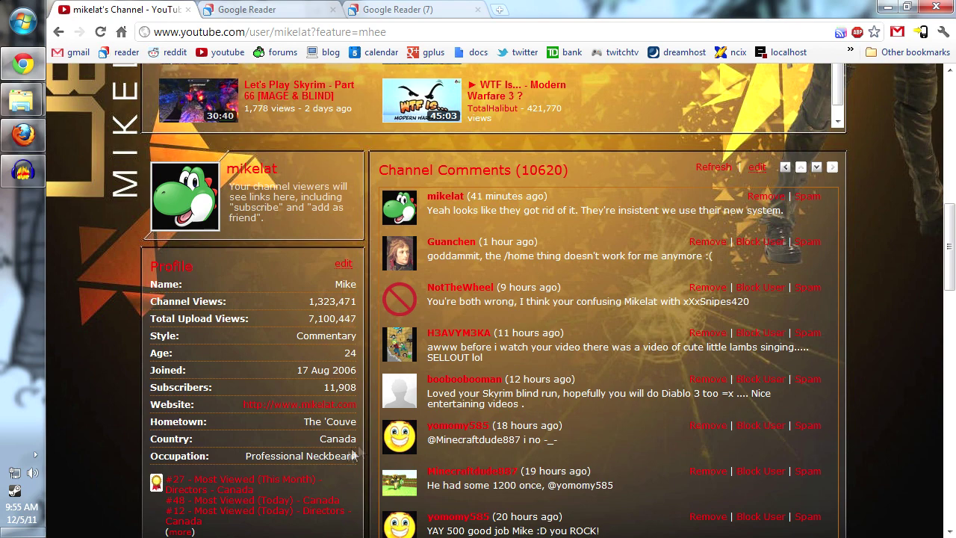
pyautogui.click(403, 9)
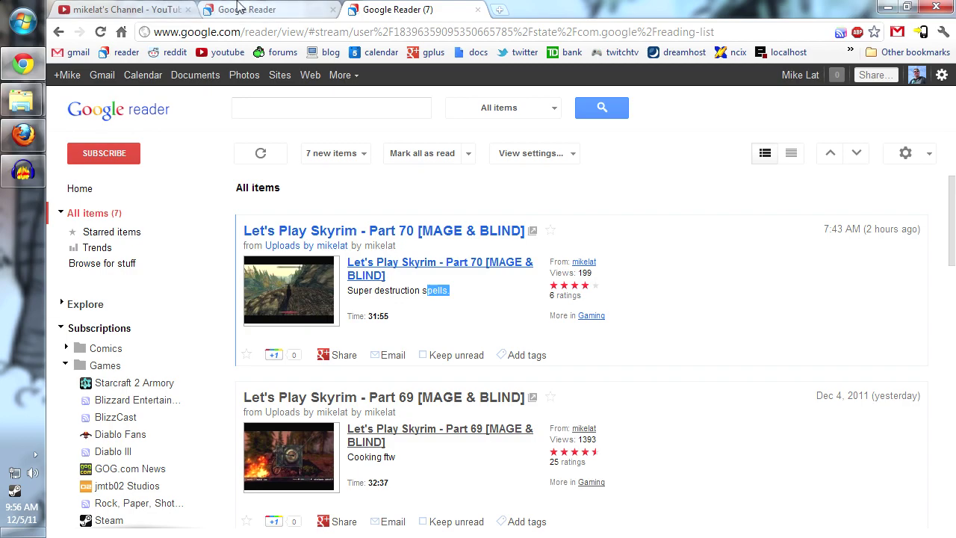
# Switch the account's channel page to the new channels design.
pyautogui.click(127, 9)
pyautogui.scroll(10, 254, 171)
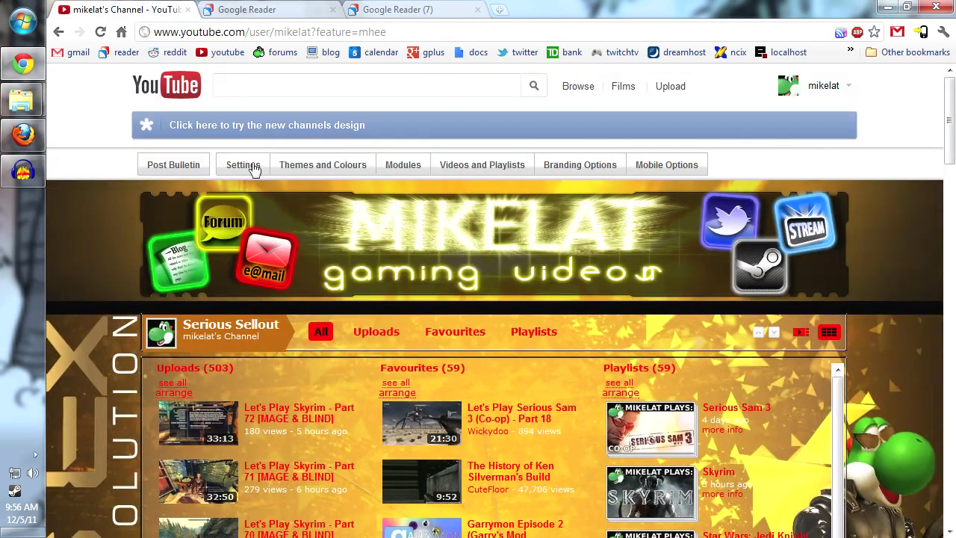
pyautogui.click(245, 166)
pyautogui.click(291, 123)
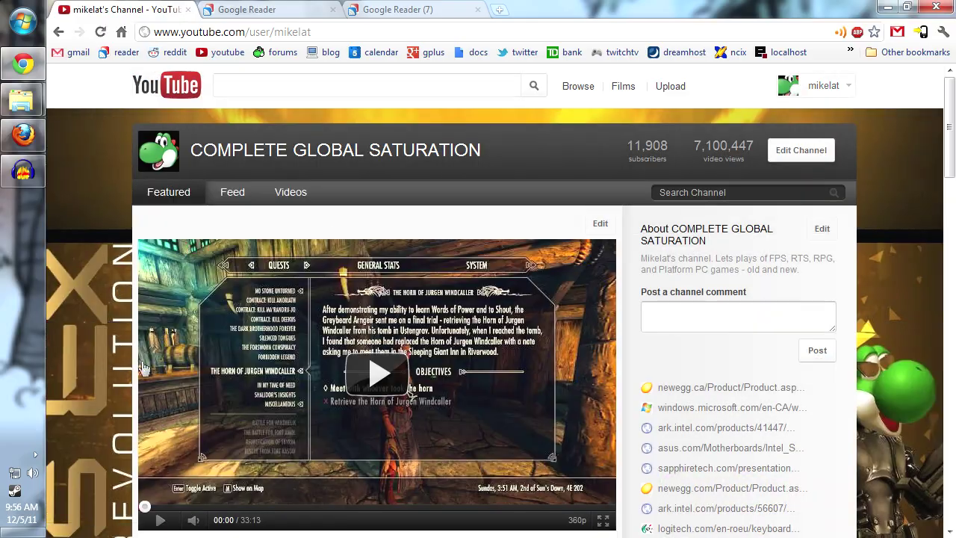
# Examine the redesigned channel page's featured playlists, external links and featured channels.
pyautogui.scroll(-4, 116, 360)
pyautogui.scroll(-3, 688, 276)
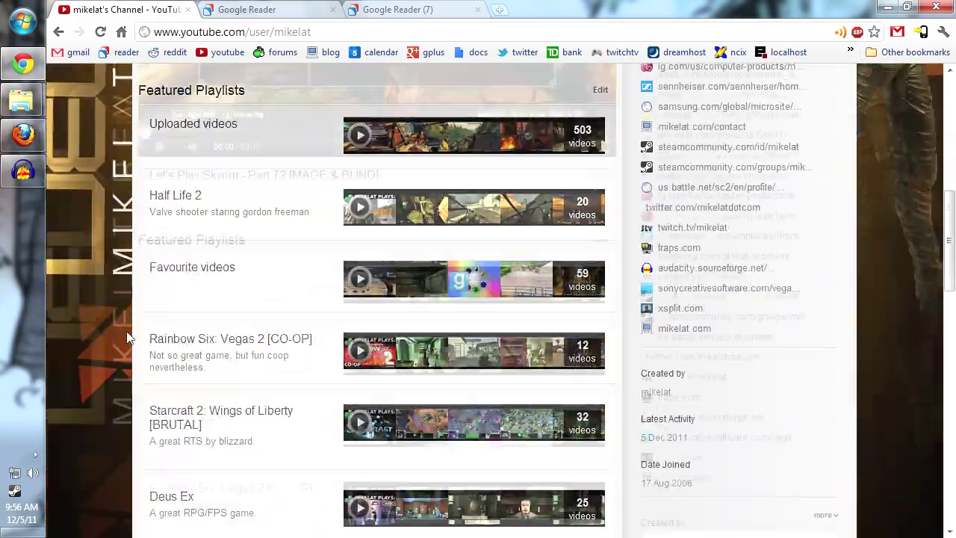
pyautogui.scroll(-4, 685, 277)
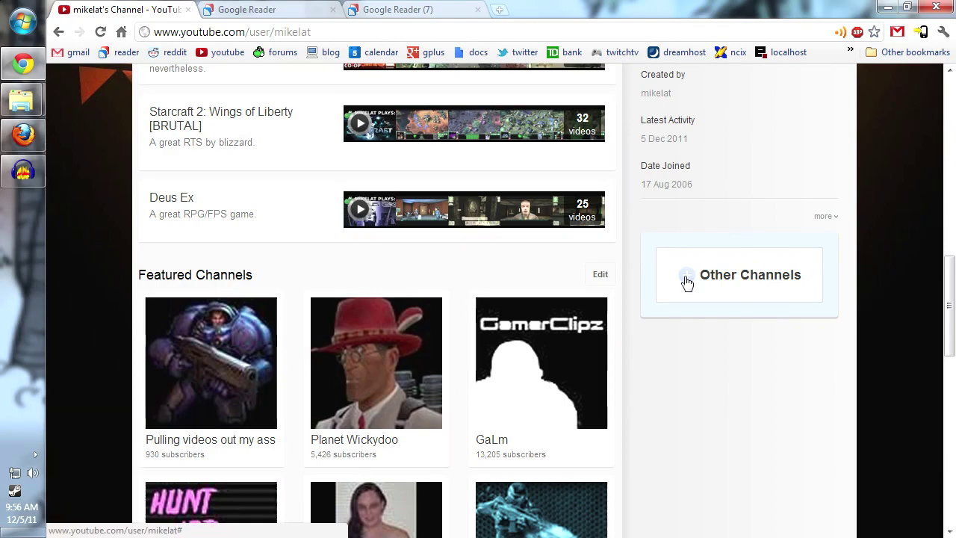
pyautogui.scroll(-3, 650, 295)
pyautogui.scroll(-3, 633, 292)
pyautogui.scroll(4, 633, 291)
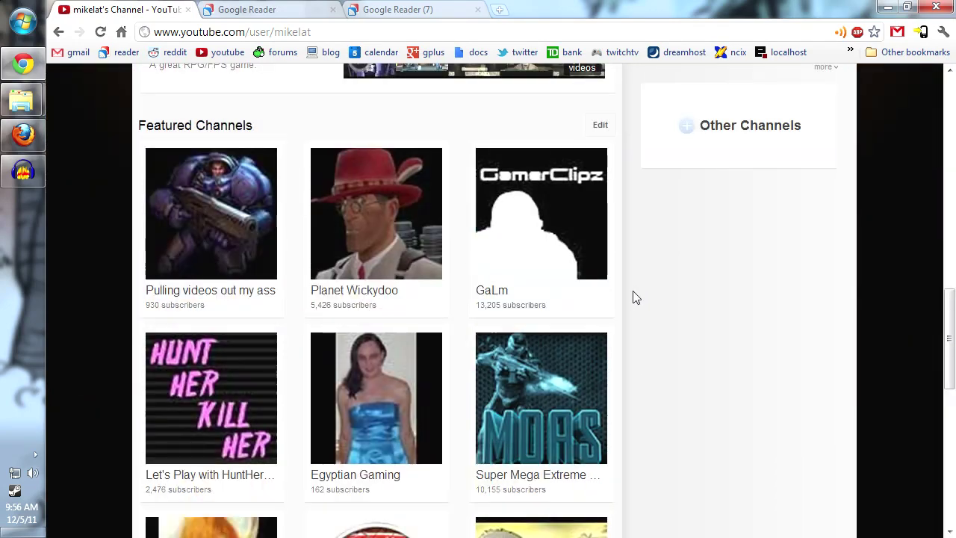
pyautogui.scroll(1, 630, 291)
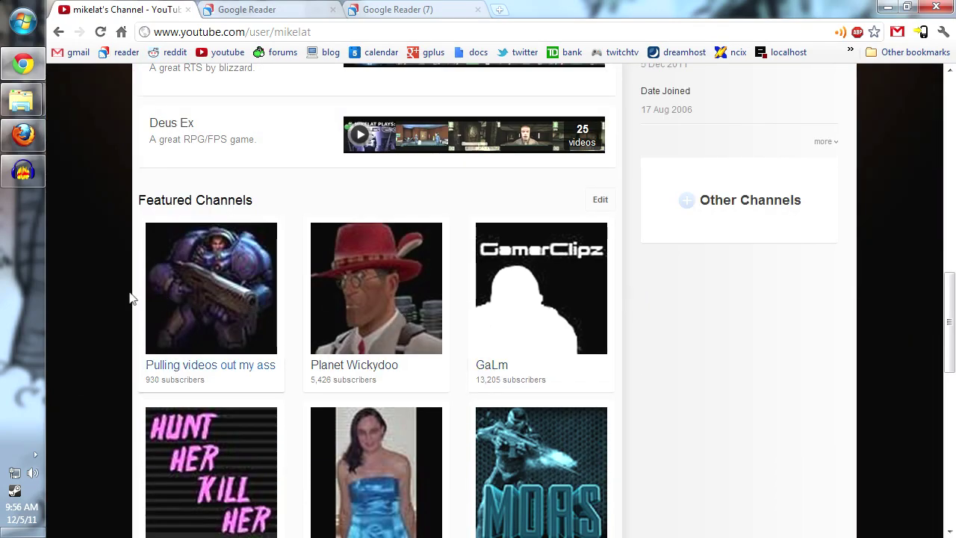
pyautogui.scroll(1, 649, 364)
pyautogui.scroll(10, 648, 364)
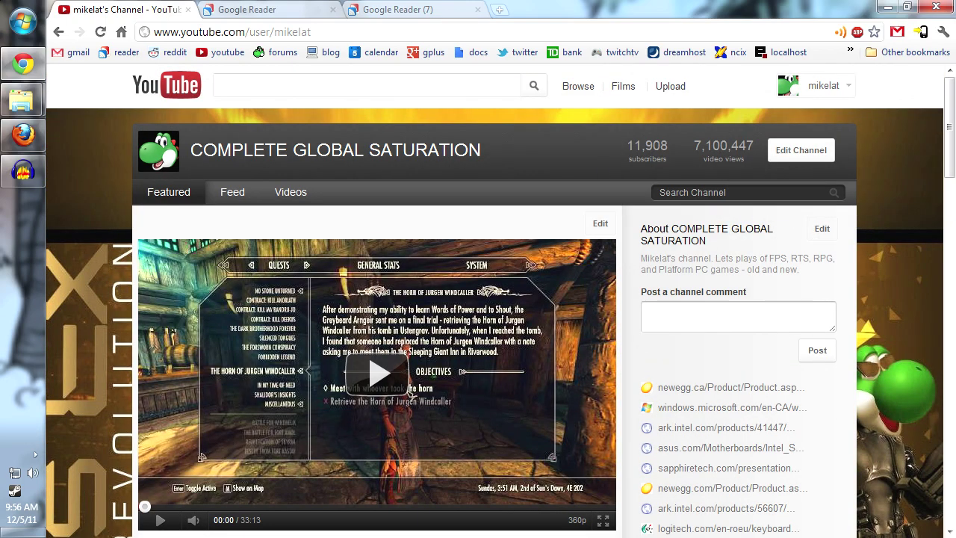
# Reload the redesigned channel page and check its feed subscription options, including Google Reader.
pyautogui.press('F5')
pyautogui.click(843, 34)
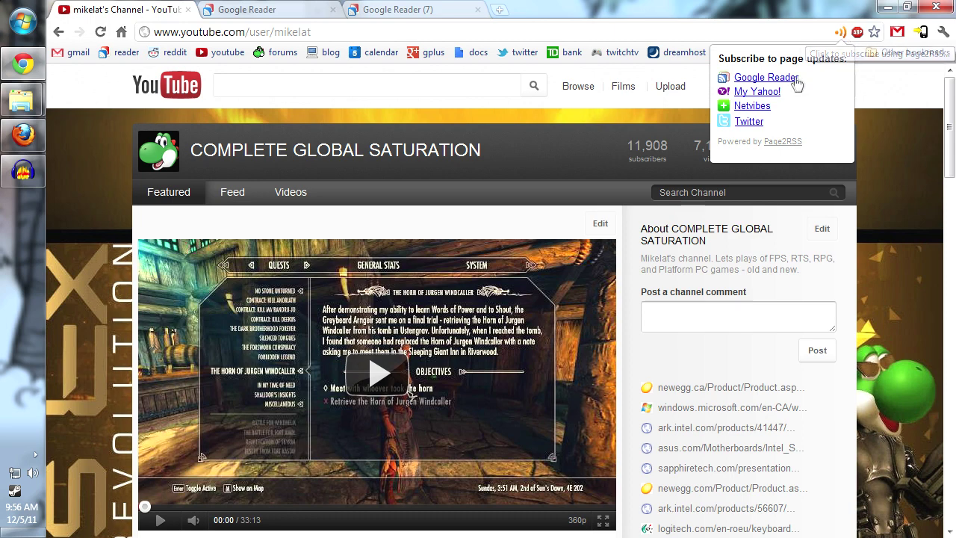
pyautogui.click(765, 78)
# Look through the redesigned channel's Videos section, viewing both its playlists and its uploaded videos.
pyautogui.click(290, 194)
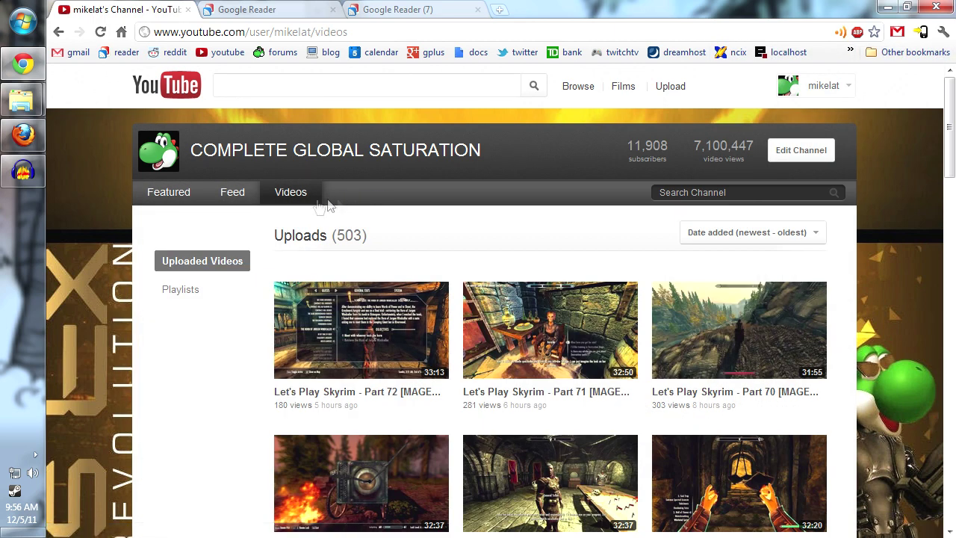
pyautogui.scroll(-1, 327, 206)
pyautogui.click(196, 214)
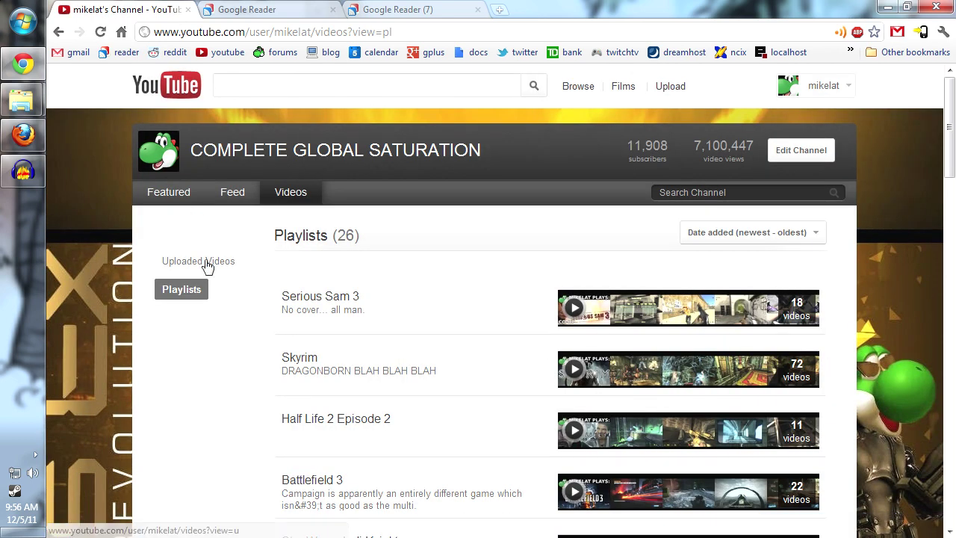
pyautogui.click(207, 262)
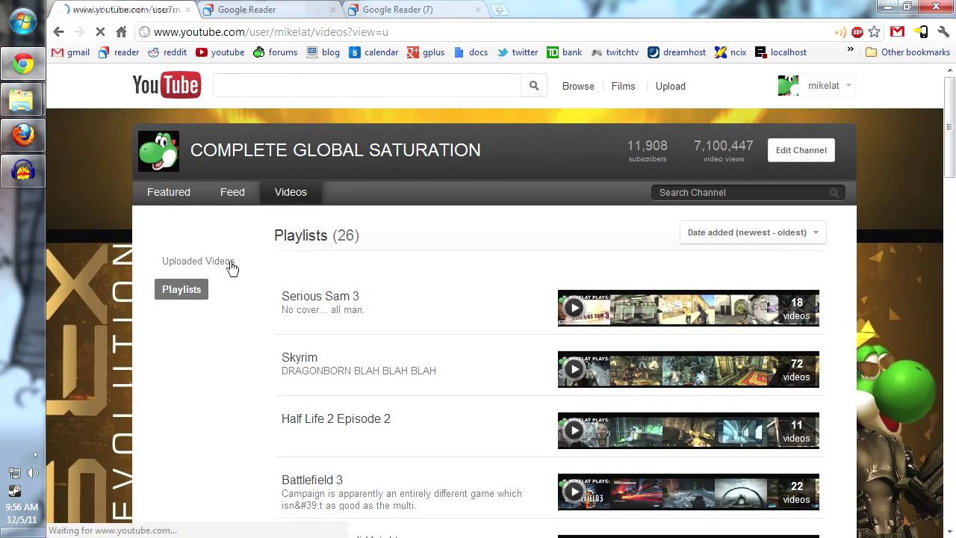
# Review the All items list in Google Reader and return to the channel's uploaded videos.
pyautogui.click(373, 9)
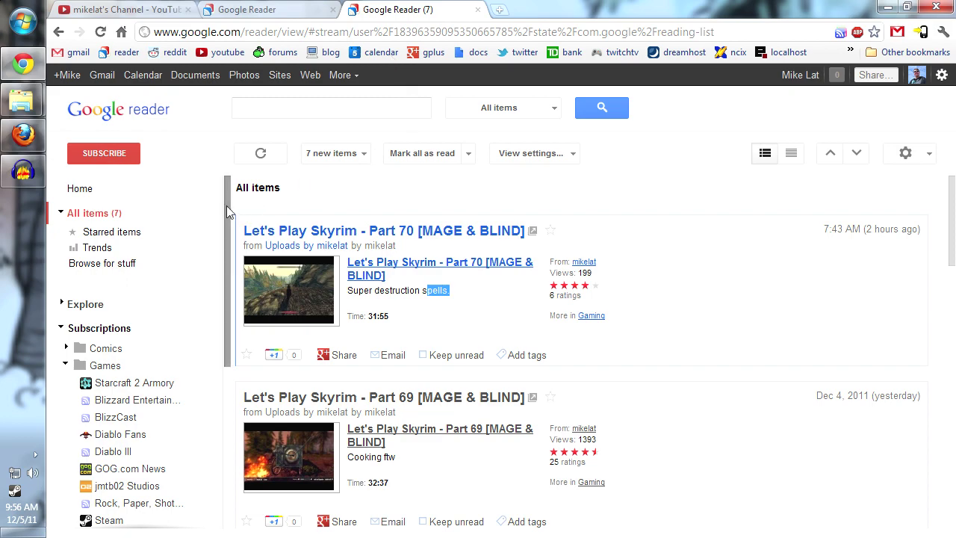
pyautogui.scroll(-10, 226, 206)
pyautogui.scroll(10, 211, 267)
pyautogui.click(122, 8)
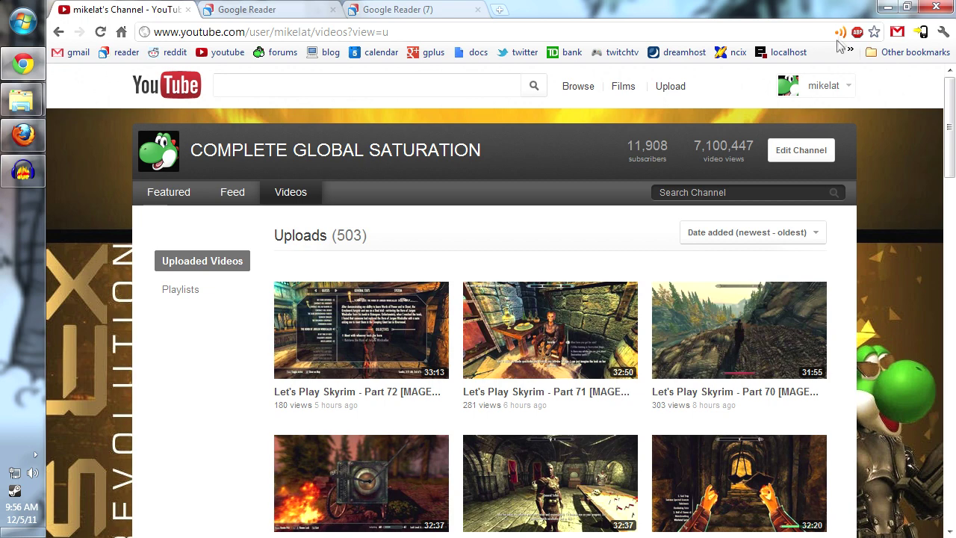
# View the redesigned channel's Featured and Feed sections and look through the activity entries.
pyautogui.click(151, 187)
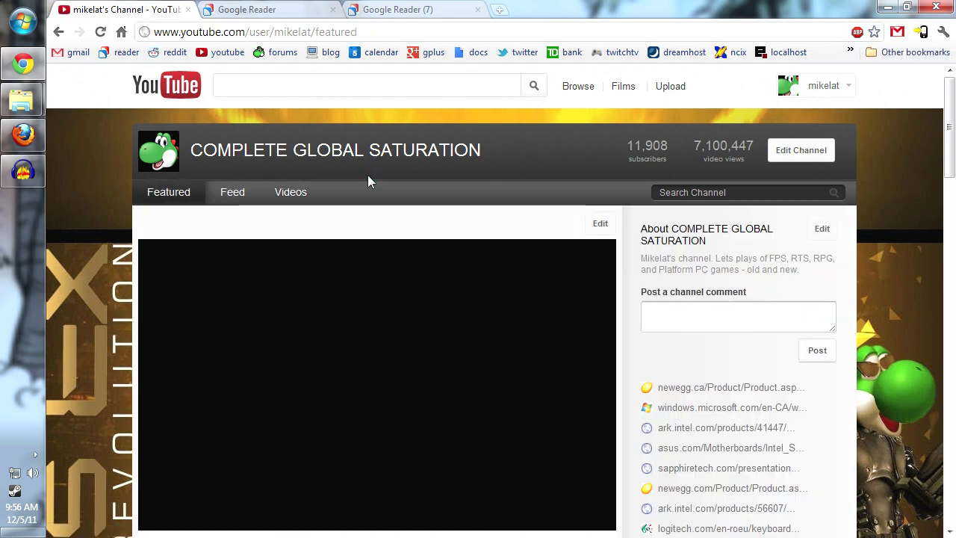
pyautogui.click(246, 196)
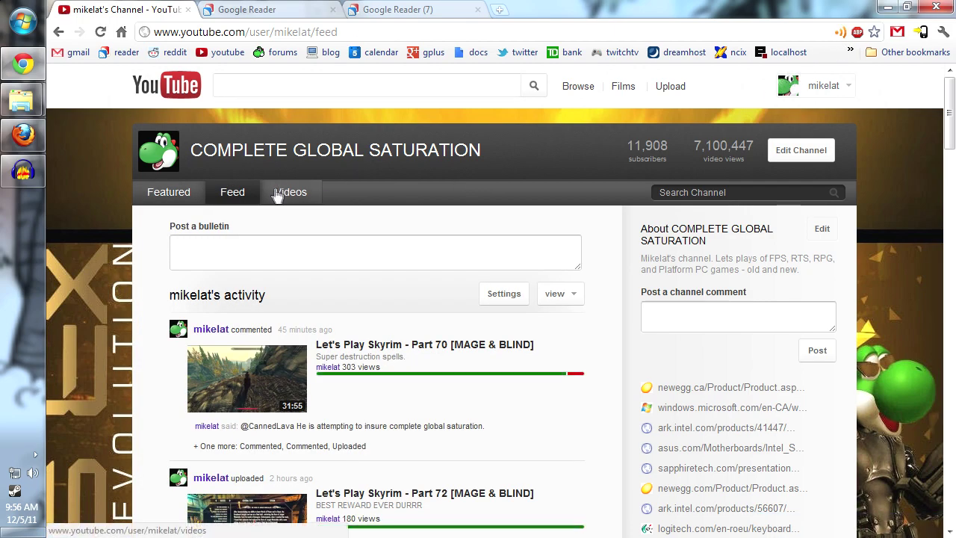
pyautogui.scroll(-20, 463, 216)
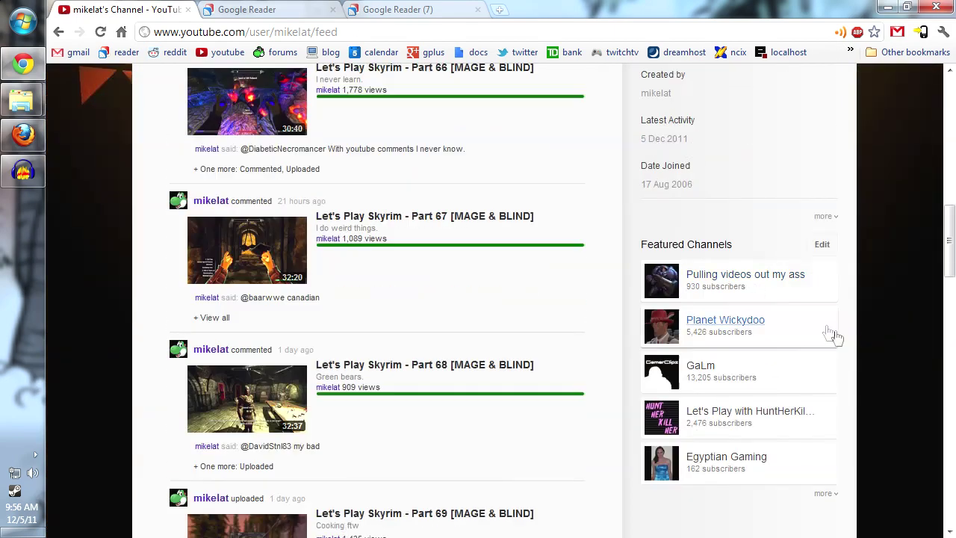
# Look through the rest of the channel's activity feed and compare it with the two open Google Reader All items lists.
pyautogui.scroll(-10, 786, 342)
pyautogui.scroll(15, 743, 376)
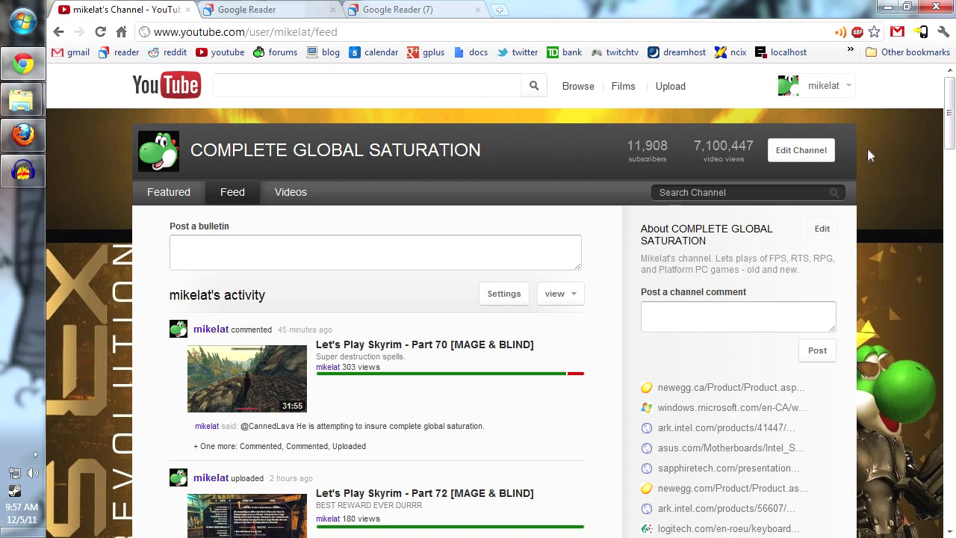
pyautogui.click(373, 11)
pyautogui.hotkey('ctrl', '1')
pyautogui.hotkey('ctrl', 'Tab')
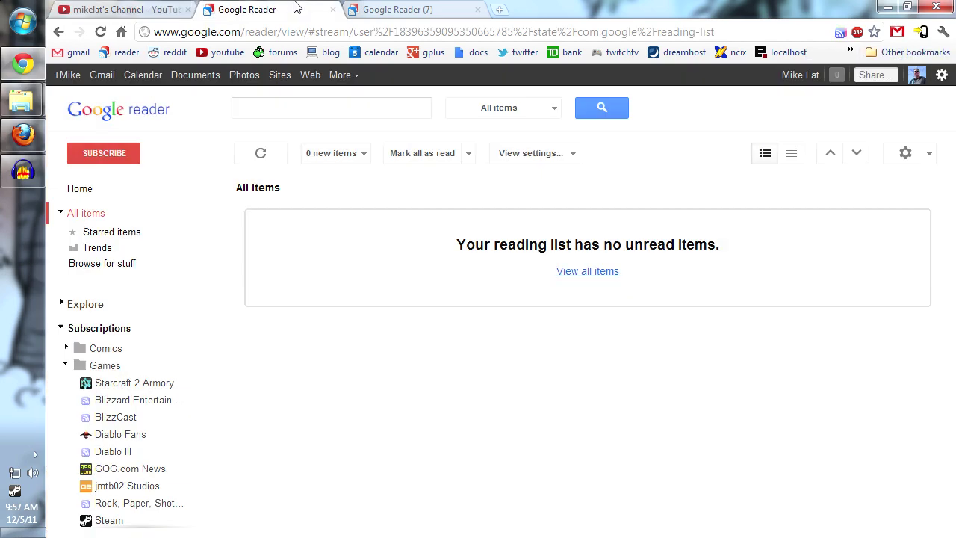
pyautogui.hotkey('ctrl', 'Tab')
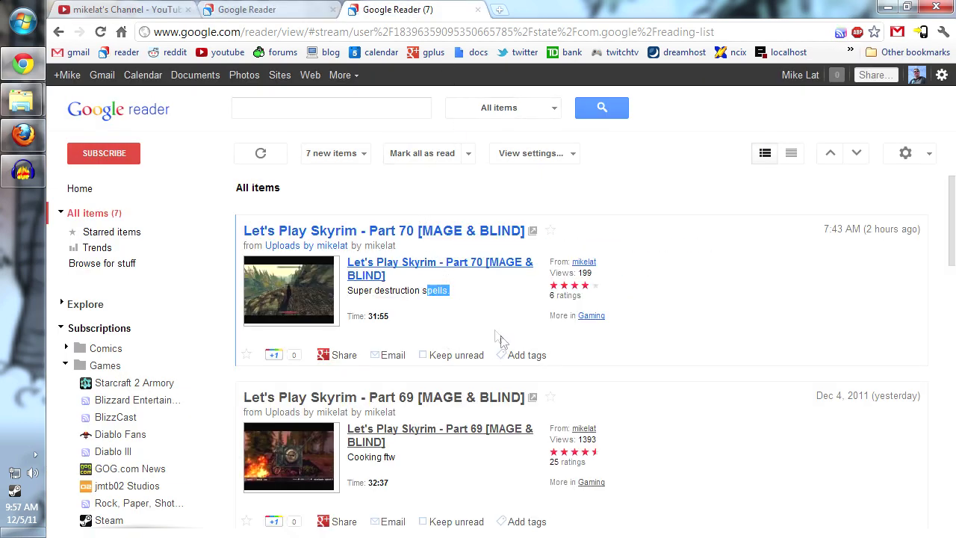
pyautogui.hotkey('ctrl', 'shift', 'Tab')
pyautogui.hotkey('ctrl', 'Tab')
# View the options available for the Uploads by mikelat subscription in Google Reader.
pyautogui.scroll(-4, 207, 336)
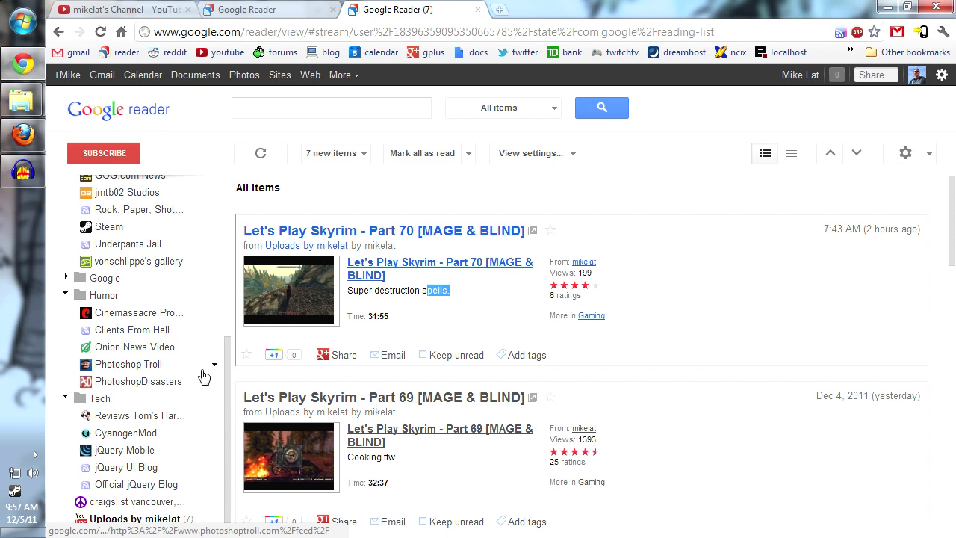
pyautogui.click(214, 520)
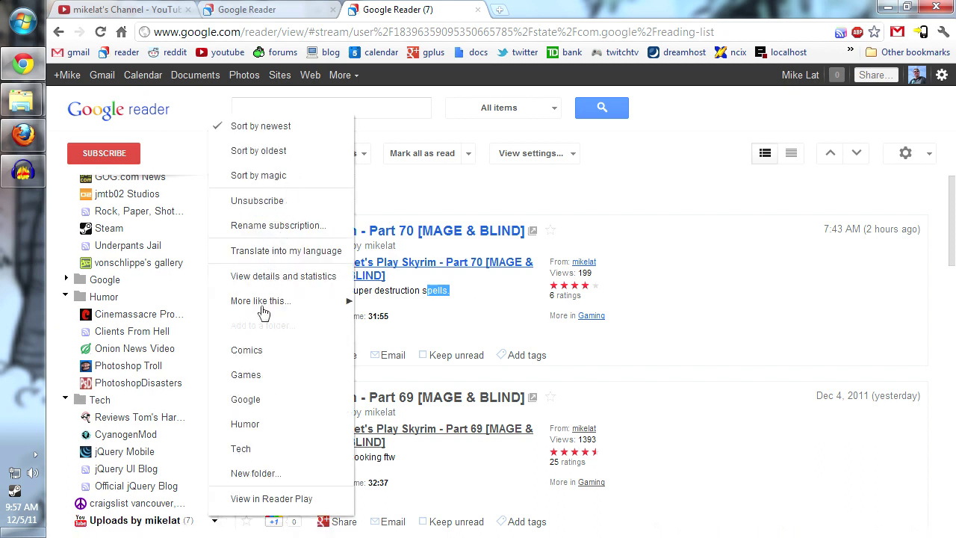
pyautogui.moveTo(263, 313)
pyautogui.click(316, 15)
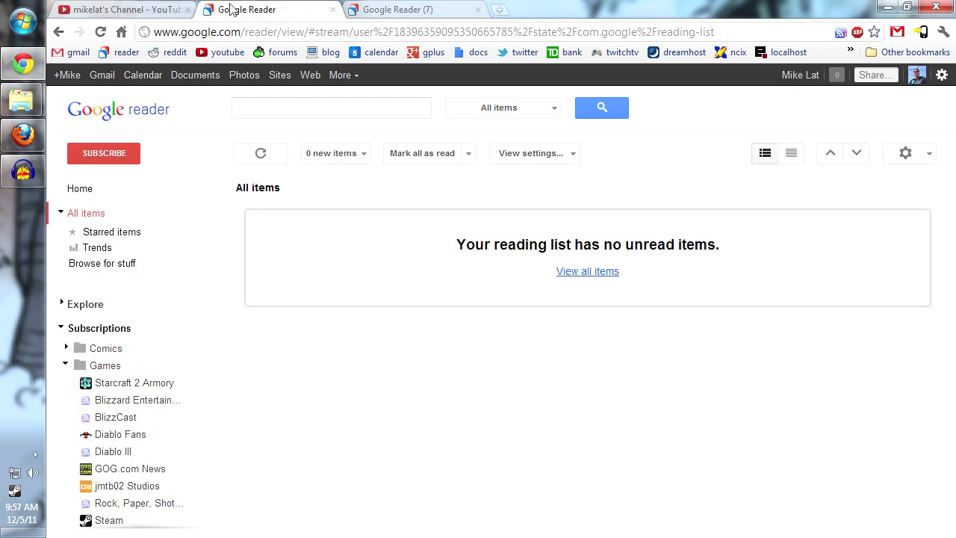
# Return to the channel's Featured page and switch the channel back to the old design.
pyautogui.click(113, 11)
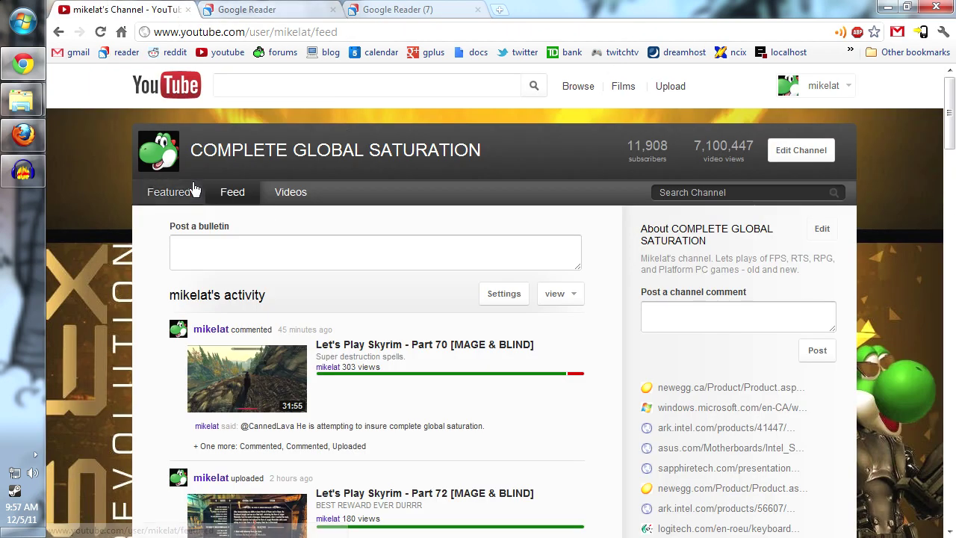
pyautogui.click(162, 192)
pyautogui.click(786, 157)
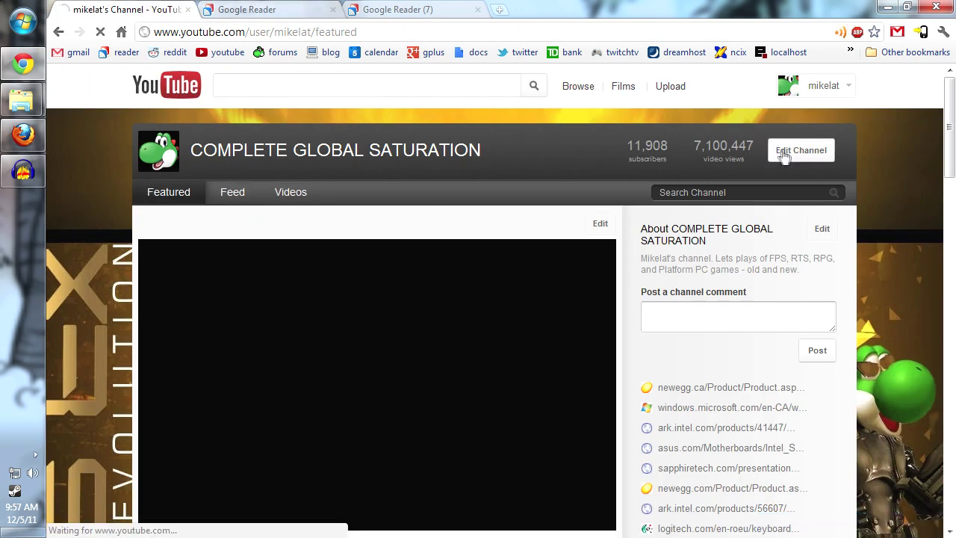
pyautogui.click(240, 235)
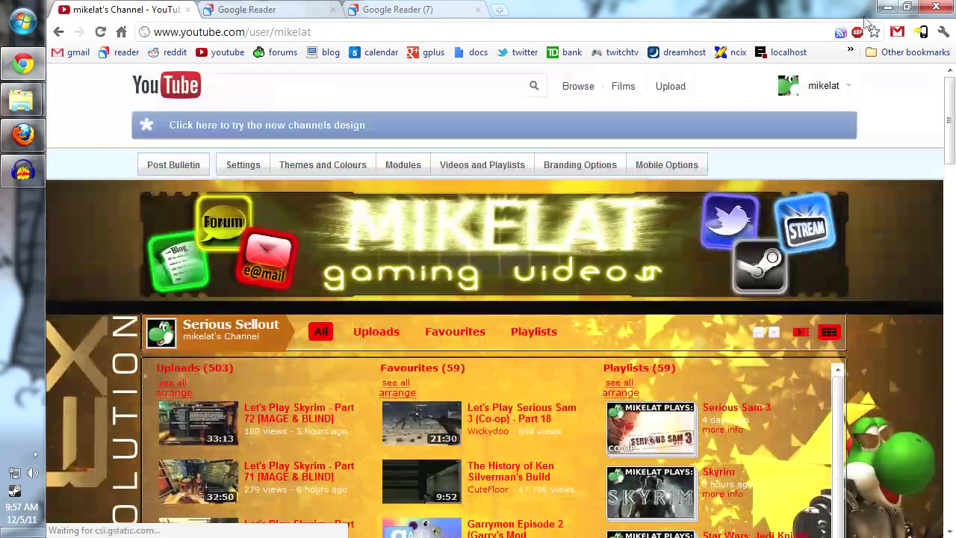
# Open the old-design channel's uploads feed in Google Reader and examine its address.
pyautogui.click(840, 32)
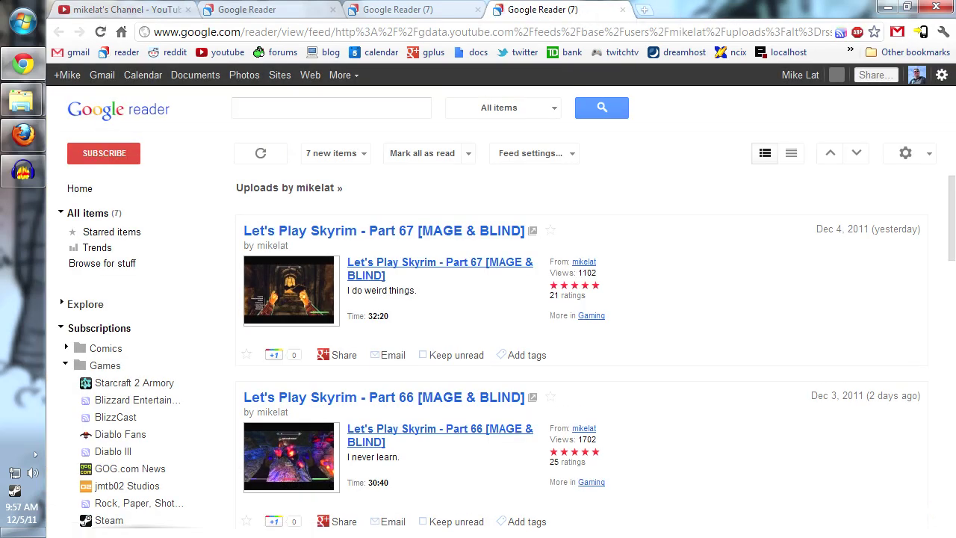
pyautogui.moveTo(672, 32); pyautogui.dragTo(831, 32)
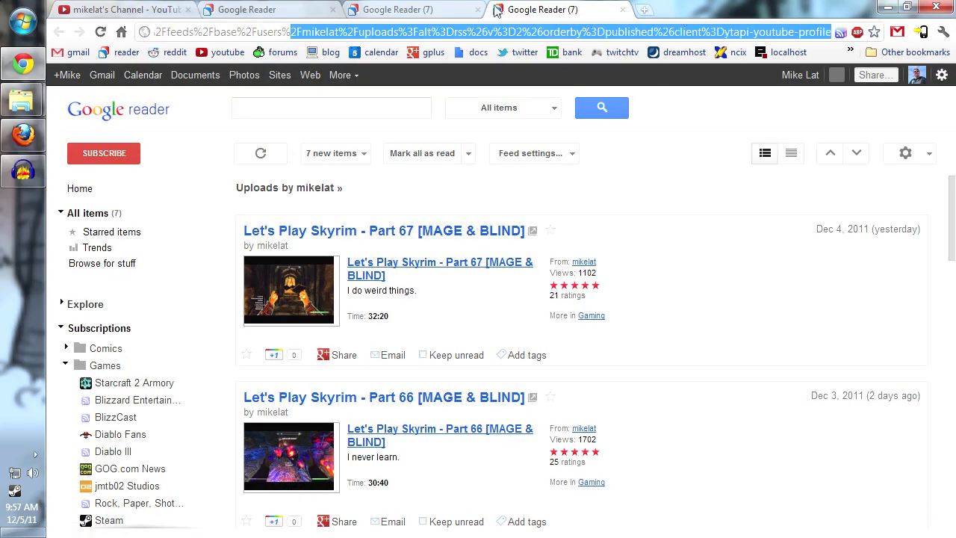
pyautogui.click(437, 10)
# Switch to Firefox, reload the channel page and open its uploads feed.
pyautogui.click(23, 134)
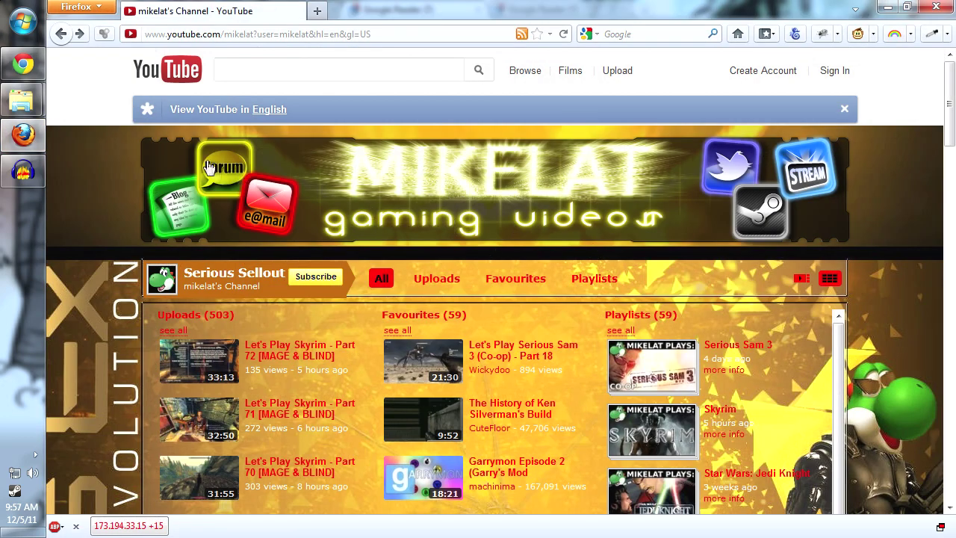
pyautogui.press('F5')
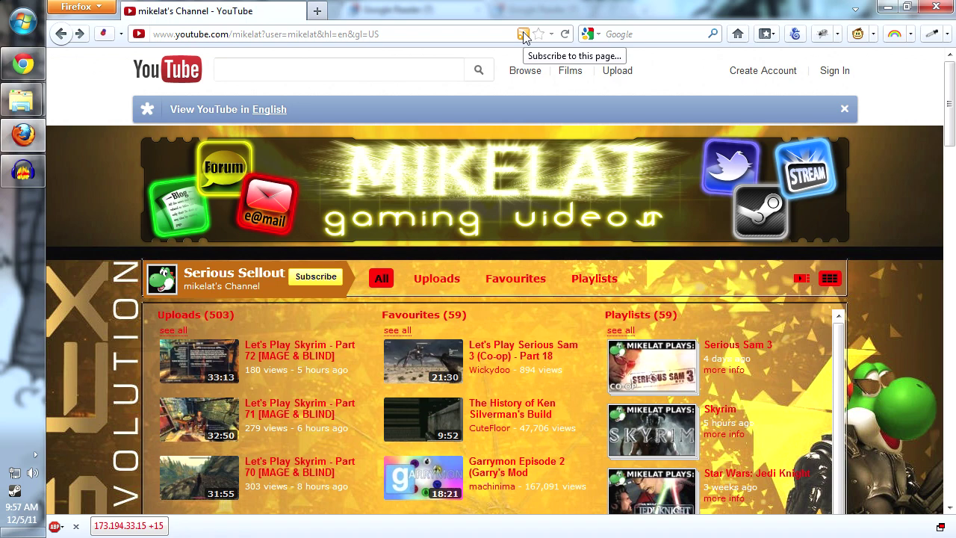
pyautogui.click(523, 36)
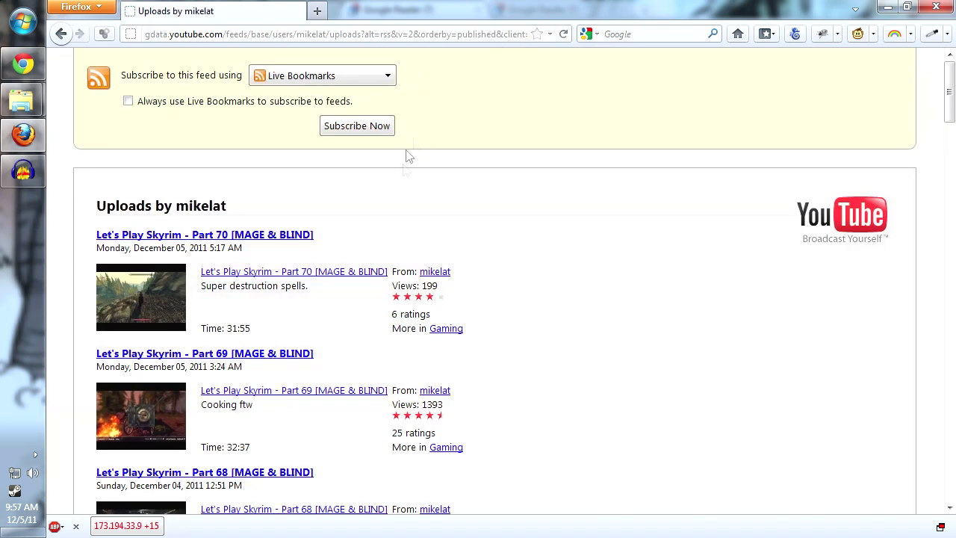
# Examine the parts of the uploads feed address, such as the username and parameters, and cut the whole address.
pyautogui.click(241, 34)
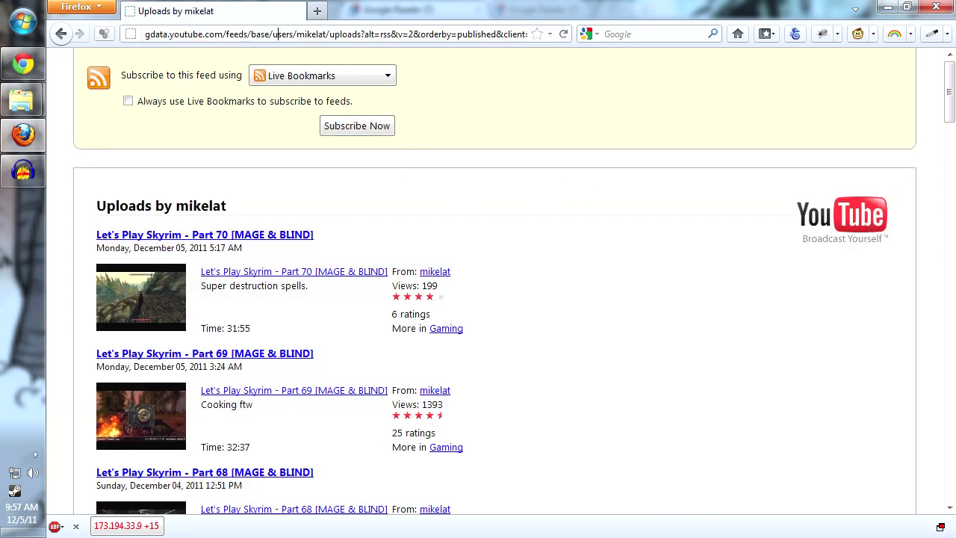
pyautogui.moveTo(240, 34); pyautogui.dragTo(447, 34)
pyautogui.click(527, 34)
pyautogui.click(442, 33)
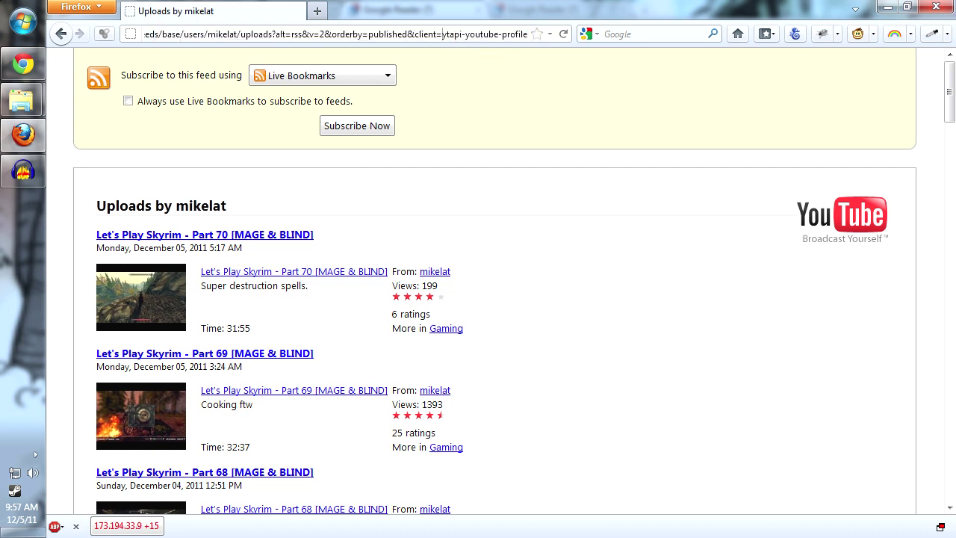
pyautogui.moveTo(403, 34)
pyautogui.mouseDown()
pyautogui.moveTo(136, 39)
pyautogui.moveTo(413, 33)
pyautogui.mouseUp()
pyautogui.click(150, 33)
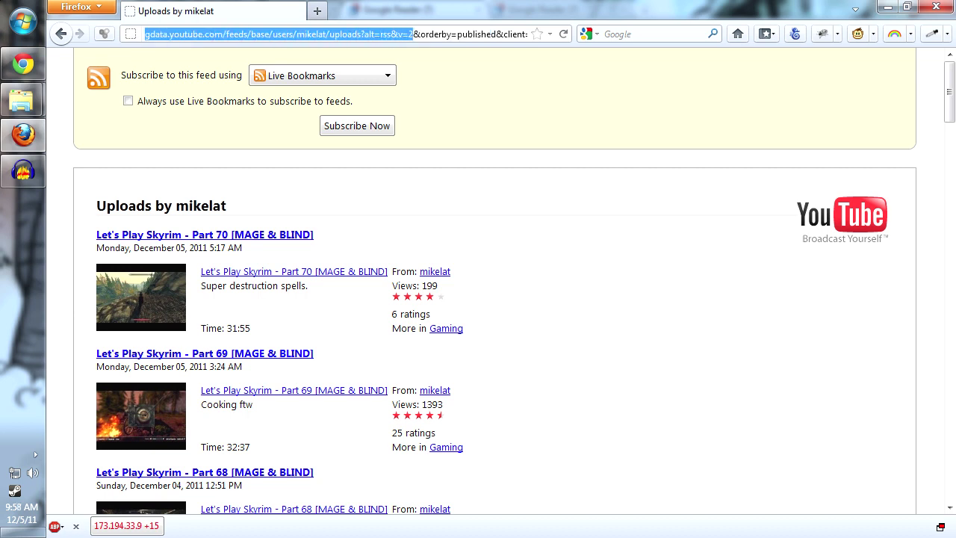
pyautogui.click(430, 33)
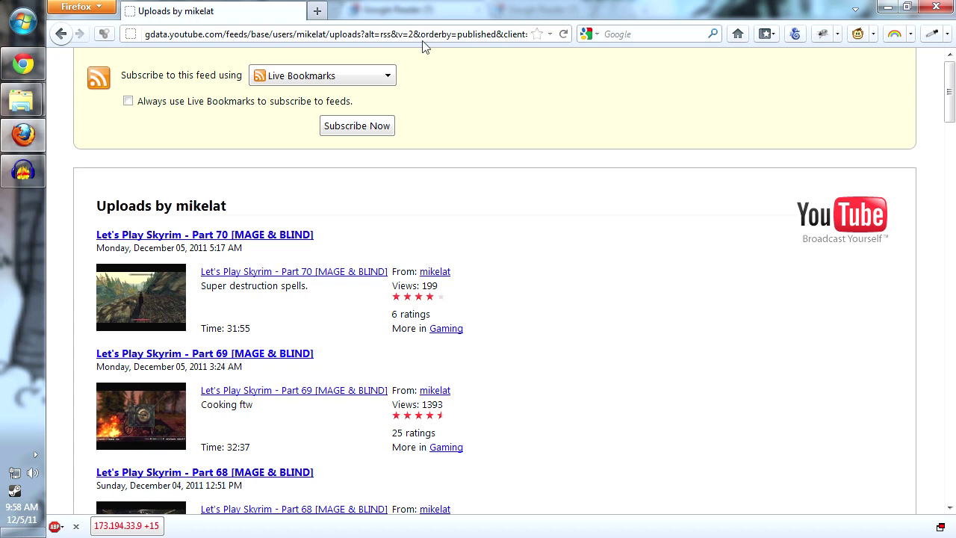
pyautogui.hotkey('ctrl', 'a')
pyautogui.press('BackSpace')
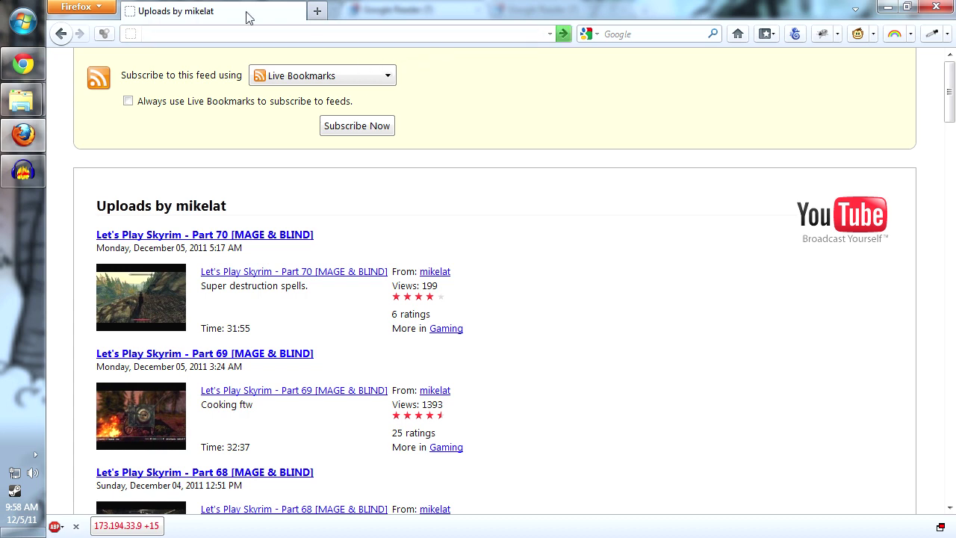
# Switch to Chrome and subscribe to the copied feed address in Google Reader, with the username replaced by wickydoo.
pyautogui.click(24, 63)
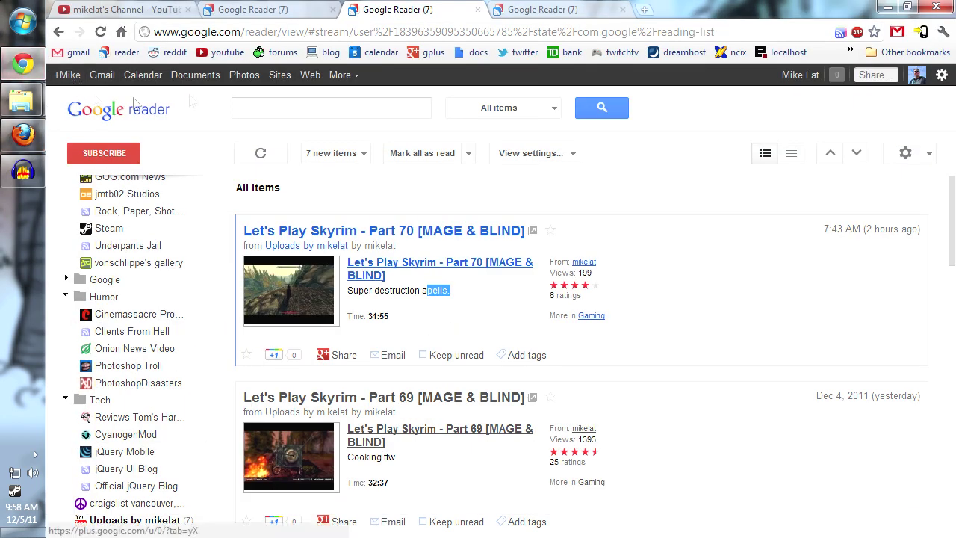
pyautogui.click(250, 9)
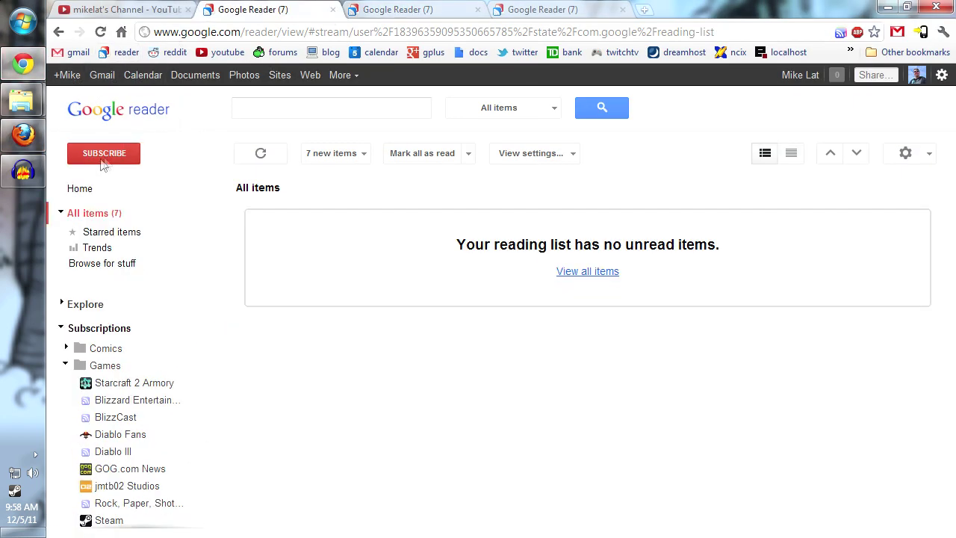
pyautogui.click(132, 149)
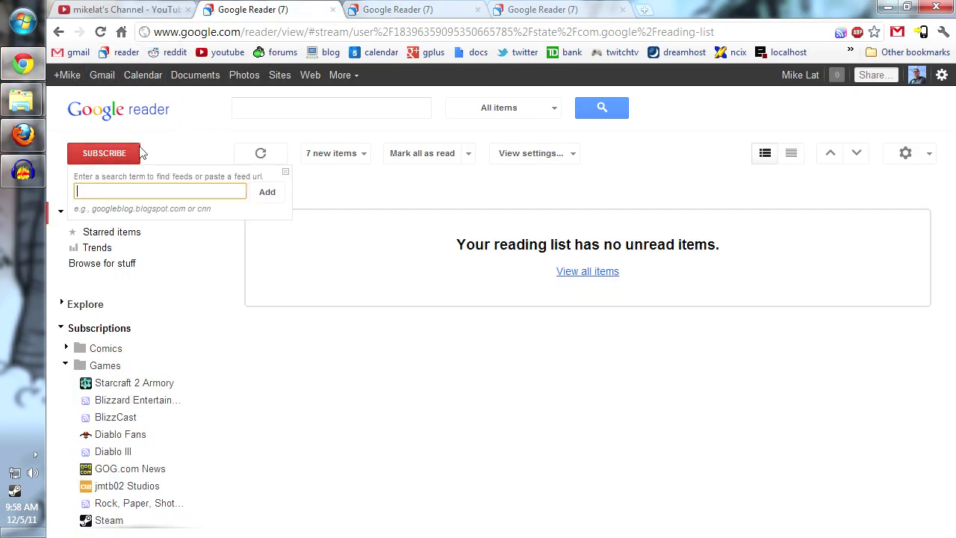
pyautogui.hotkey('ctrl', 'v')
pyautogui.hotkey('ctrl', 'a')
pyautogui.press('End')
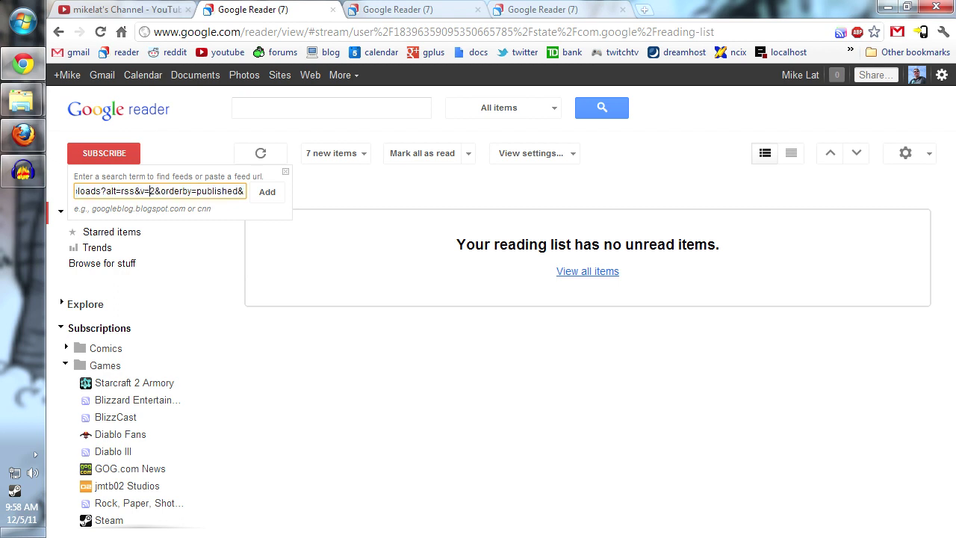
pyautogui.hotkey('ctrl', 'a')
pyautogui.doubleClick(157, 191)
pyautogui.write('wickydoo')
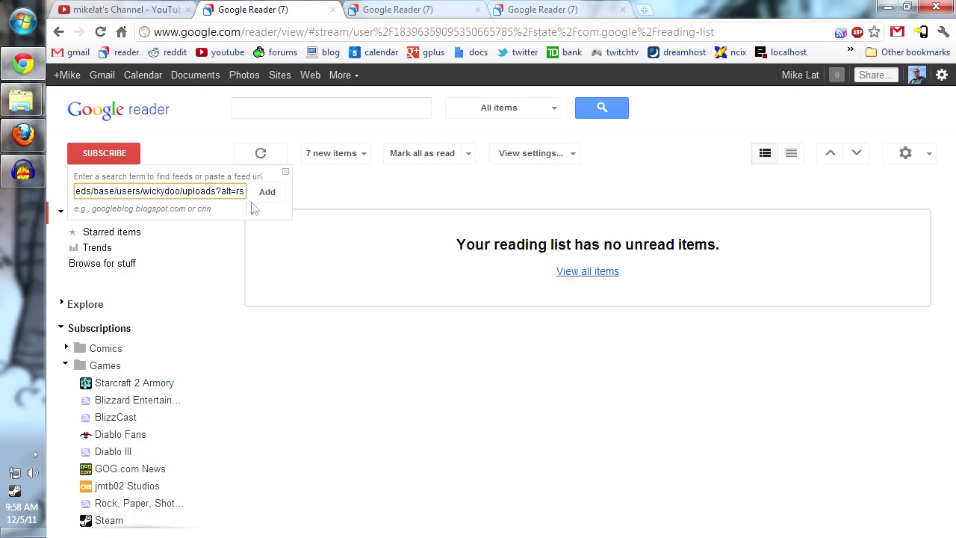
pyautogui.press('Return')
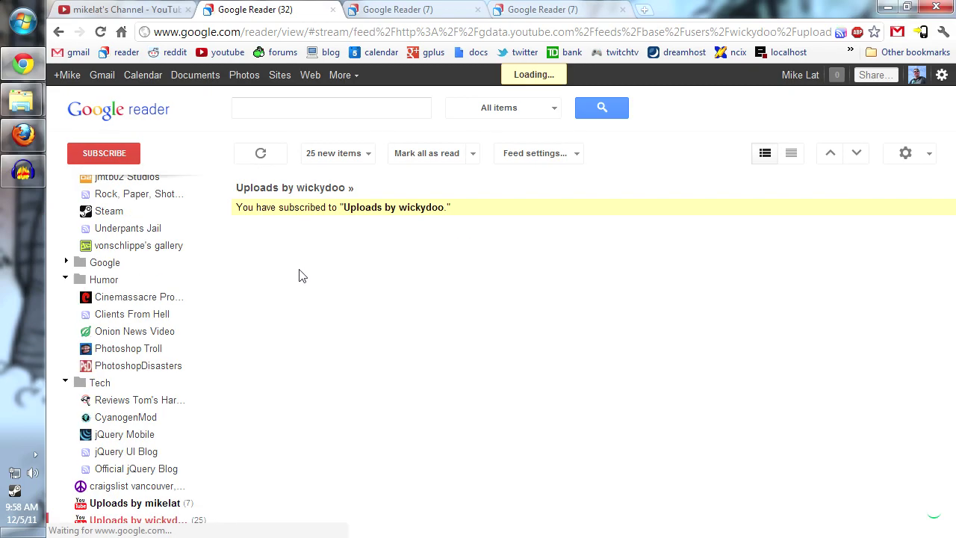
# Look through the entries of the wickydoo uploads feed and return to the YouTube channel page.
pyautogui.scroll(-5, 470, 336)
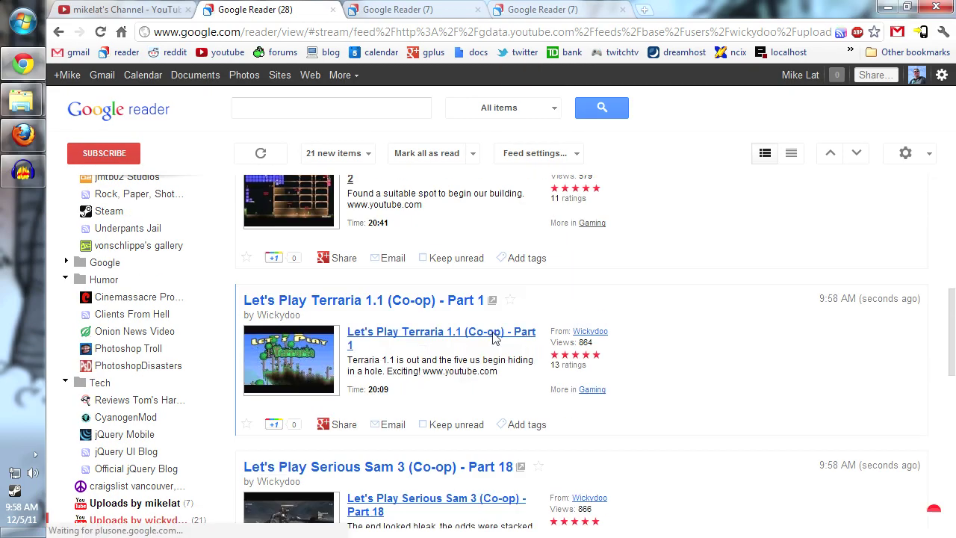
pyautogui.scroll(5, 493, 336)
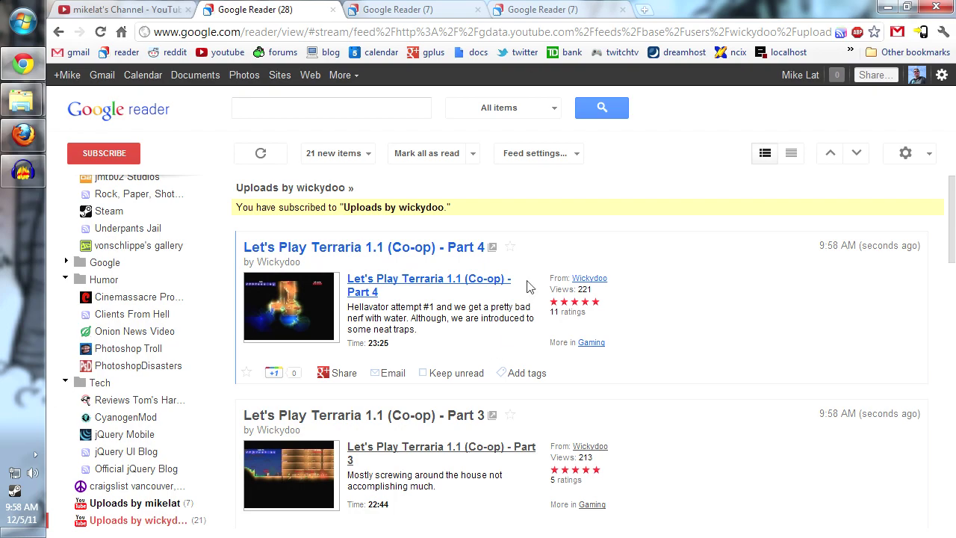
pyautogui.click(494, 9)
pyautogui.click(131, 9)
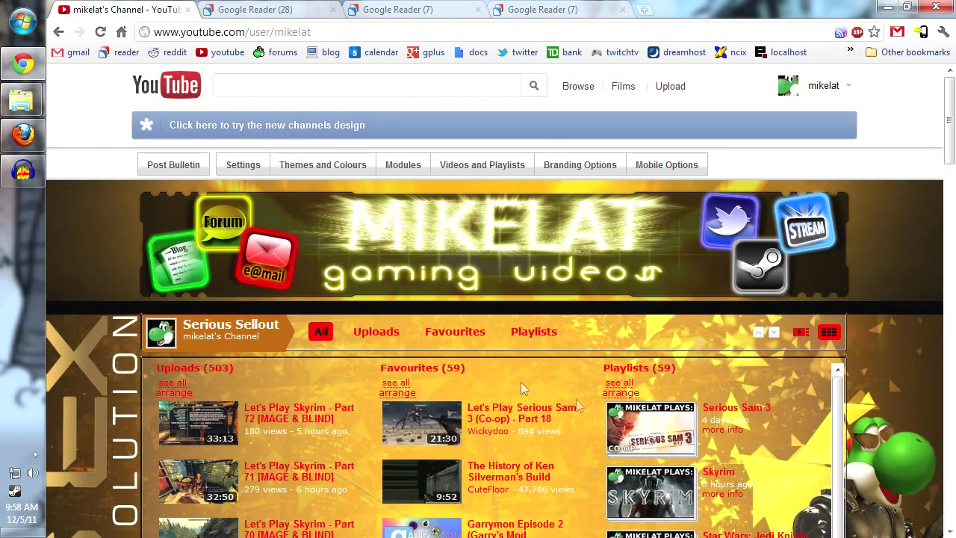
# Look through the old-design channel page, including its video lists, profile, comments, personal links and featured channels.
pyautogui.scroll(-10, 870, 388)
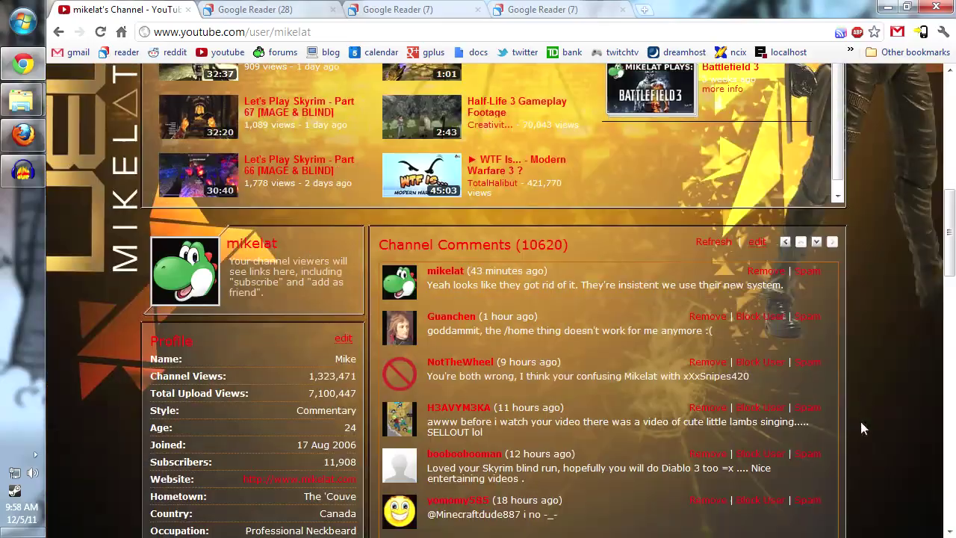
pyautogui.scroll(-3, 880, 396)
pyautogui.scroll(3, 880, 396)
pyautogui.scroll(9, 871, 407)
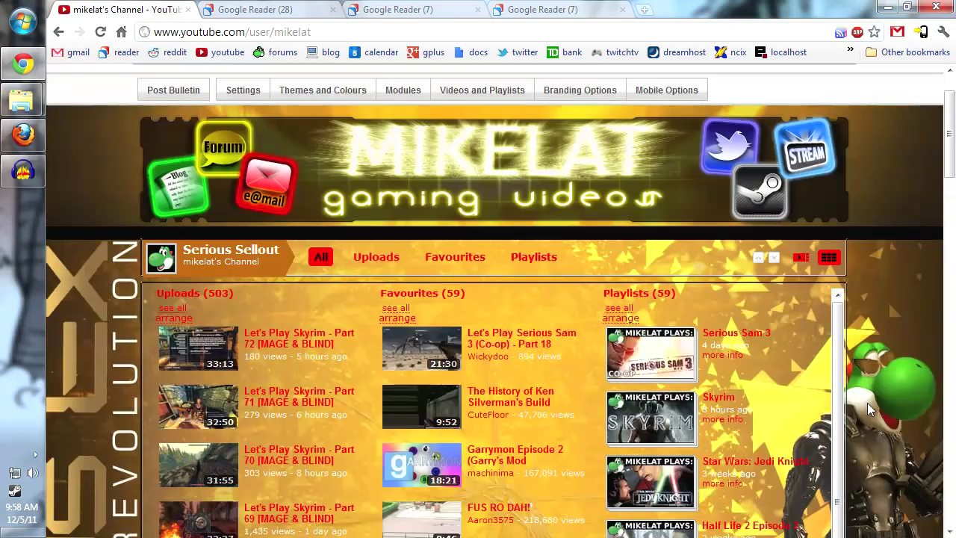
pyautogui.scroll(2, 877, 374)
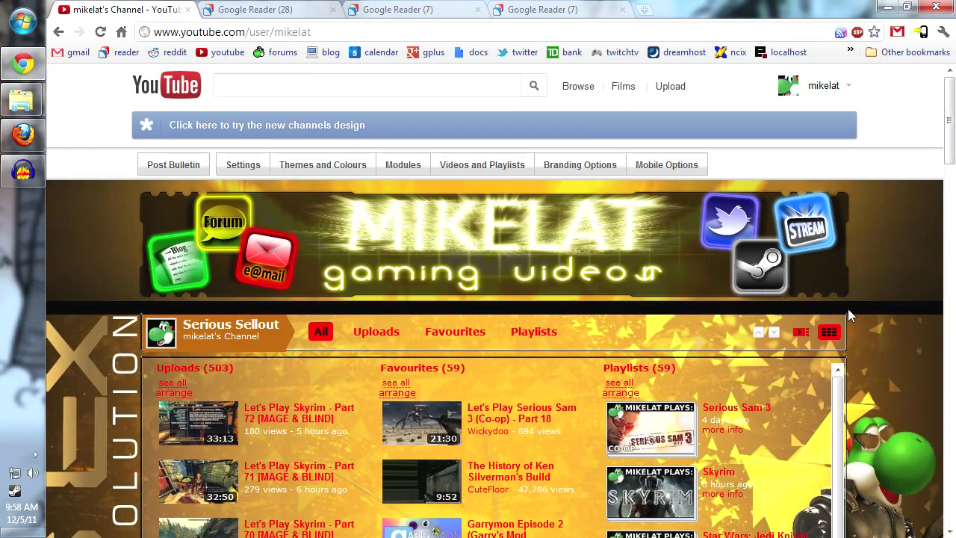
pyautogui.scroll(-12, 890, 295)
pyautogui.scroll(-5, 881, 295)
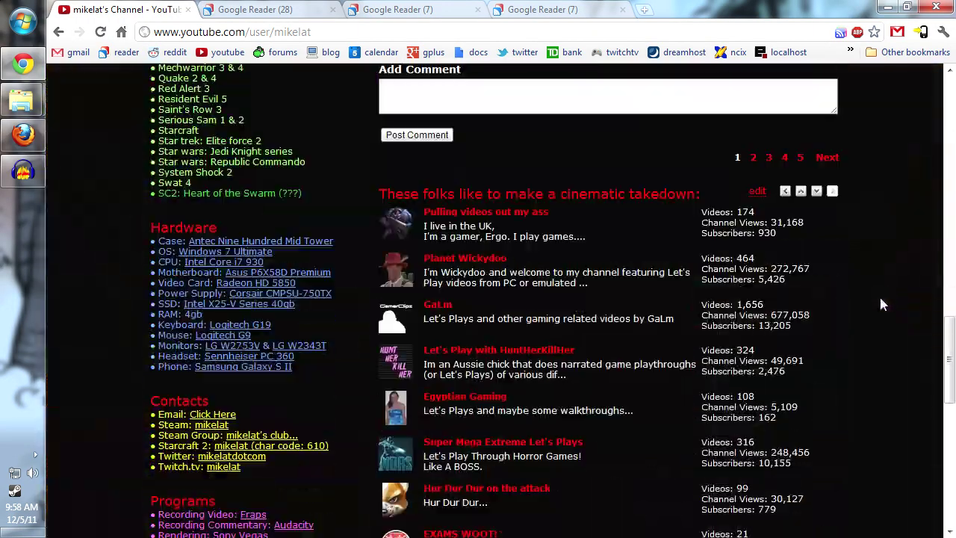
pyautogui.scroll(15, 874, 295)
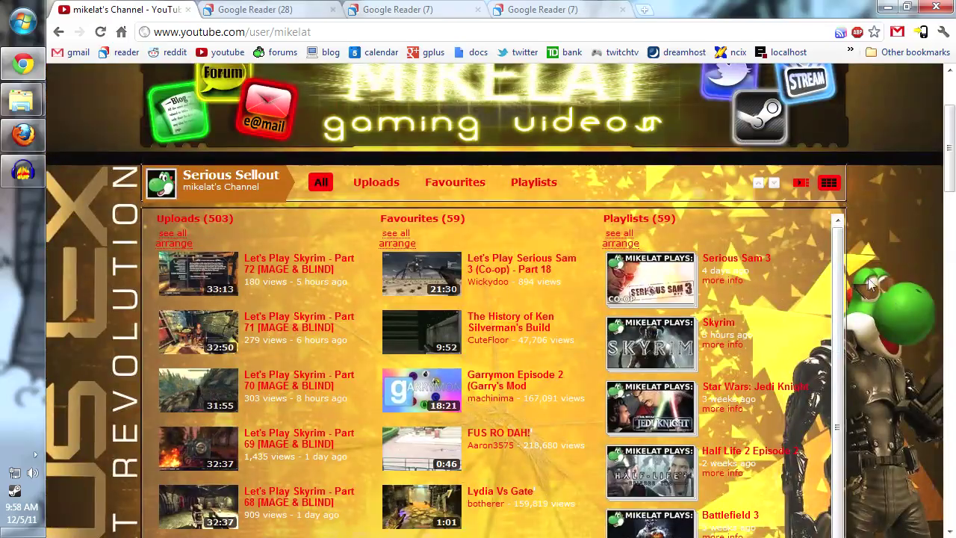
pyautogui.scroll(-14, 878, 295)
pyautogui.scroll(4, 871, 295)
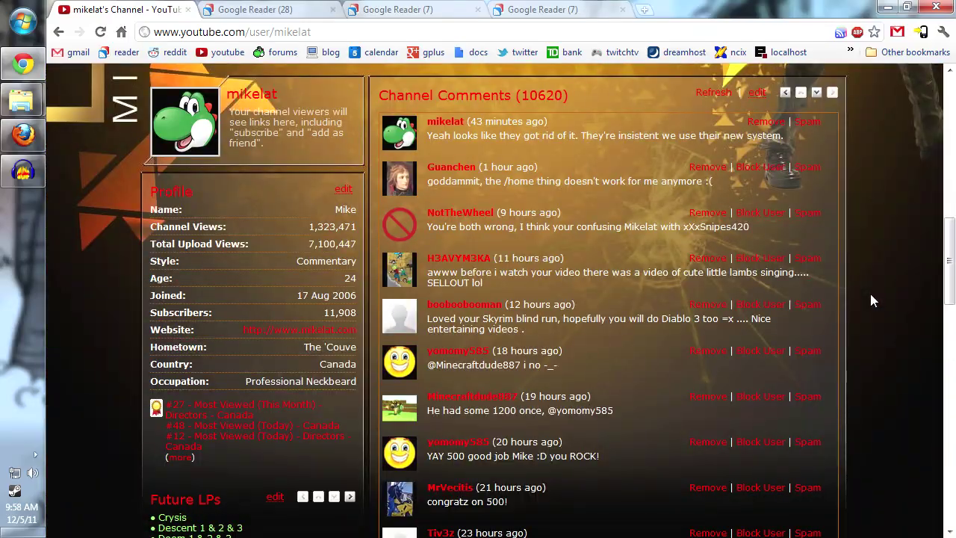
pyautogui.scroll(-5, 870, 301)
pyautogui.scroll(5, 867, 301)
pyautogui.scroll(5, 866, 301)
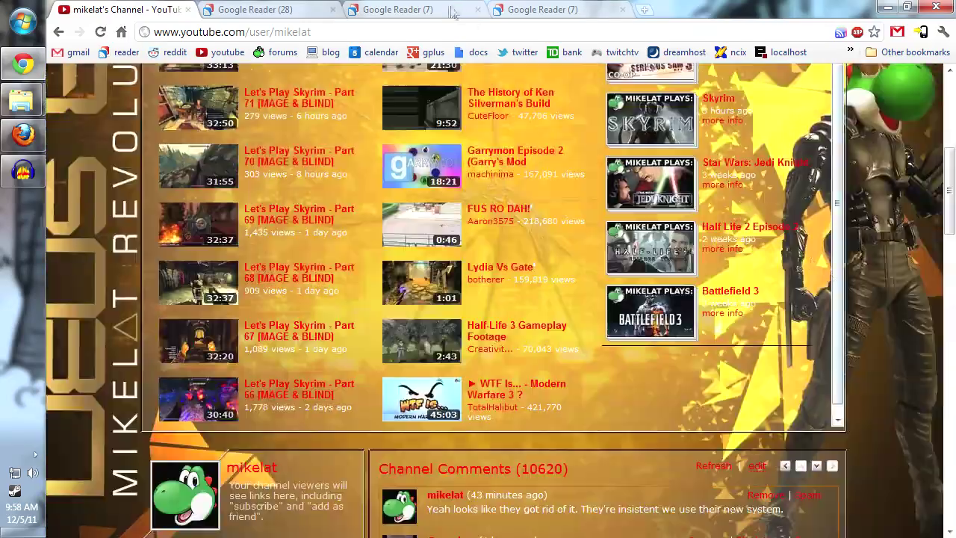
# Look through the channel's uploads among all items in Google Reader, check the single-feed view, and return to the YouTube channel page.
pyautogui.click(452, 9)
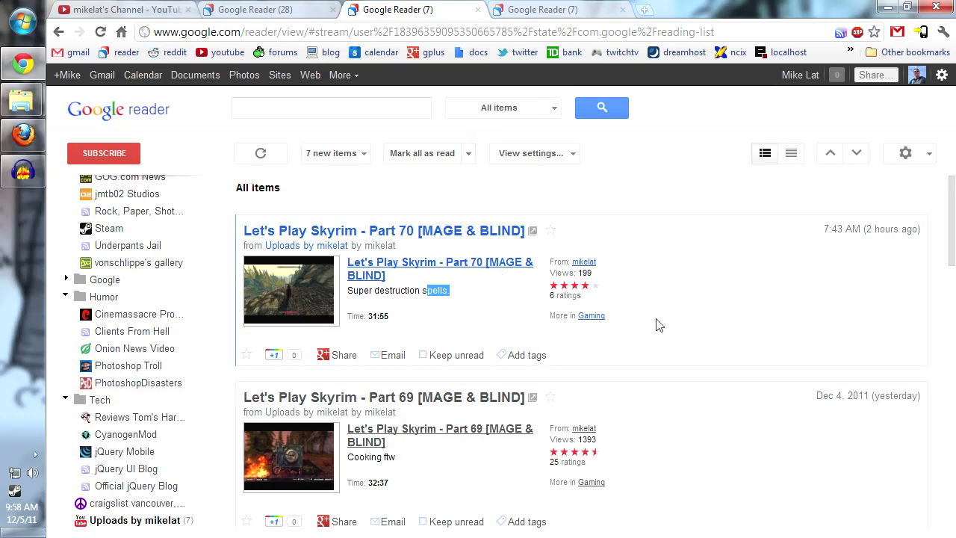
pyautogui.scroll(-2, 683, 316)
pyautogui.scroll(2, 683, 316)
pyautogui.scroll(-10, 620, 268)
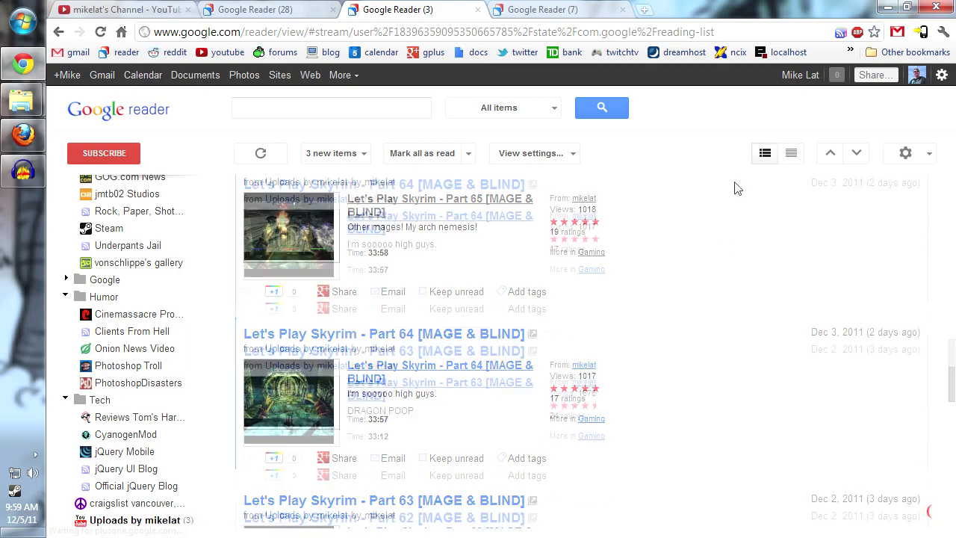
pyautogui.scroll(10, 631, 336)
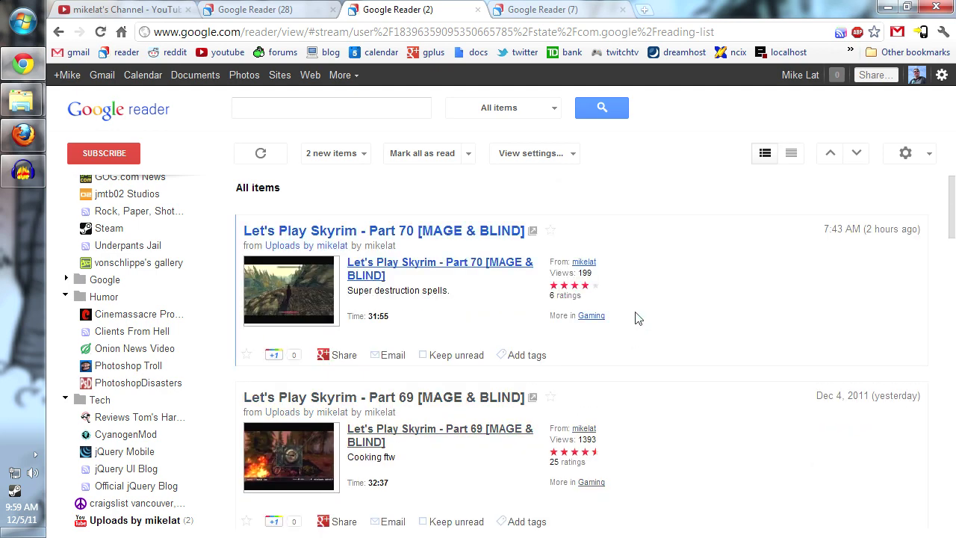
pyautogui.scroll(-1, 213, 396)
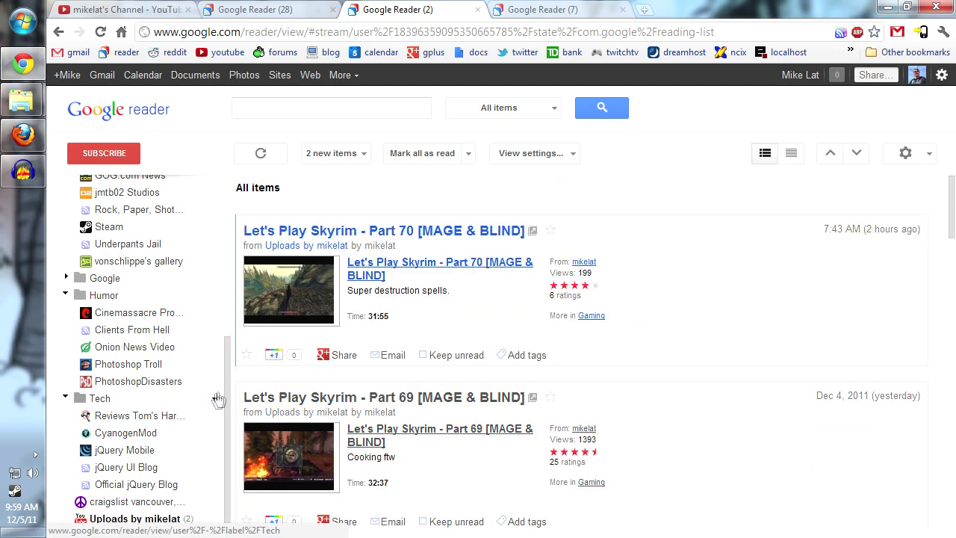
pyautogui.moveTo(228, 380)
pyautogui.mouseDown()
pyautogui.moveTo(231, 217)
pyautogui.moveTo(229, 370)
pyautogui.mouseUp()
pyautogui.click(515, 9)
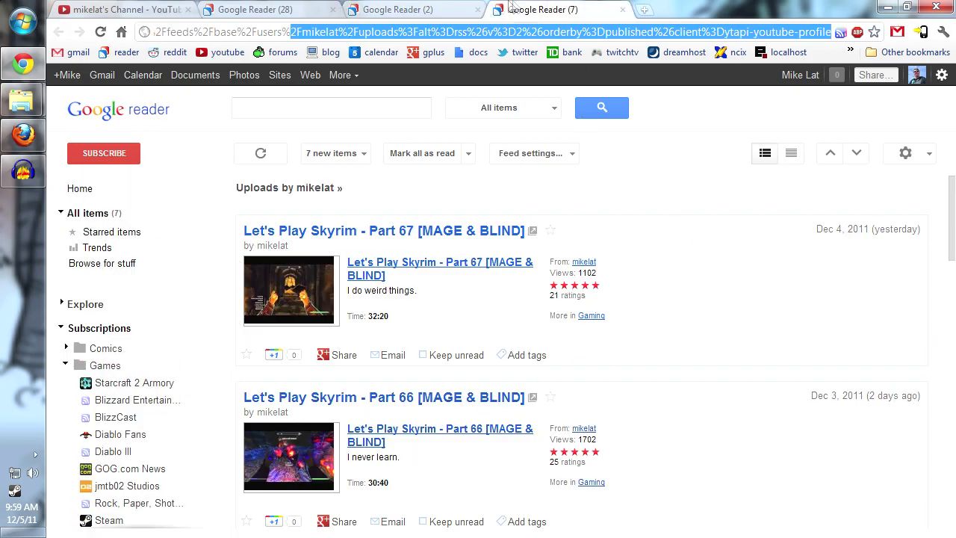
pyautogui.click(396, 9)
pyautogui.click(141, 11)
# Open the YouTube home page and look through its subscription uploads and recommended videos.
pyautogui.scroll(5, 113, 221)
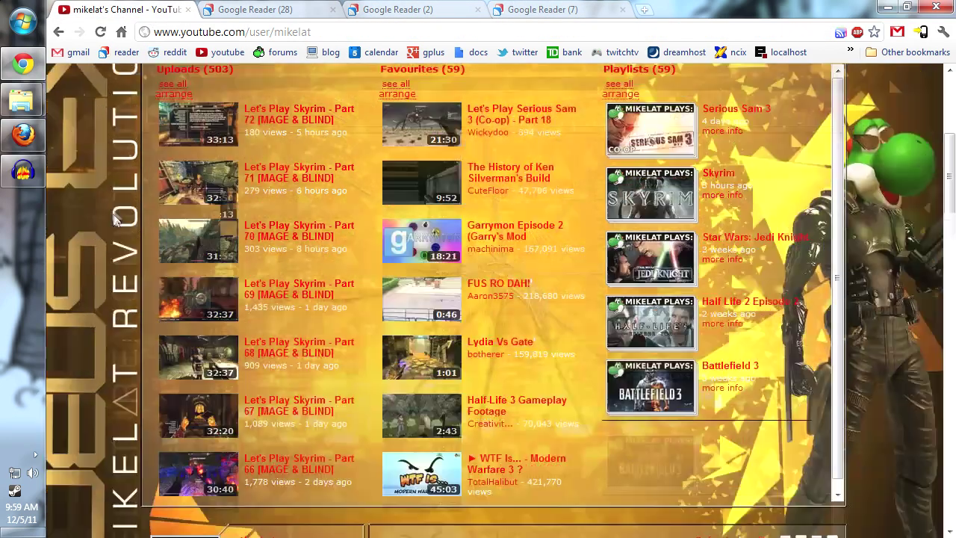
pyautogui.click(183, 75)
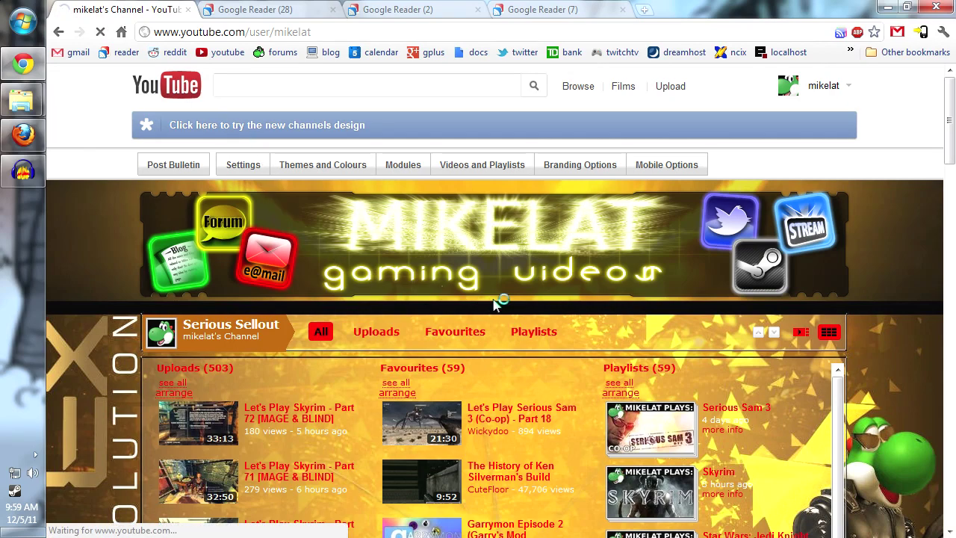
pyautogui.scroll(-1, 552, 347)
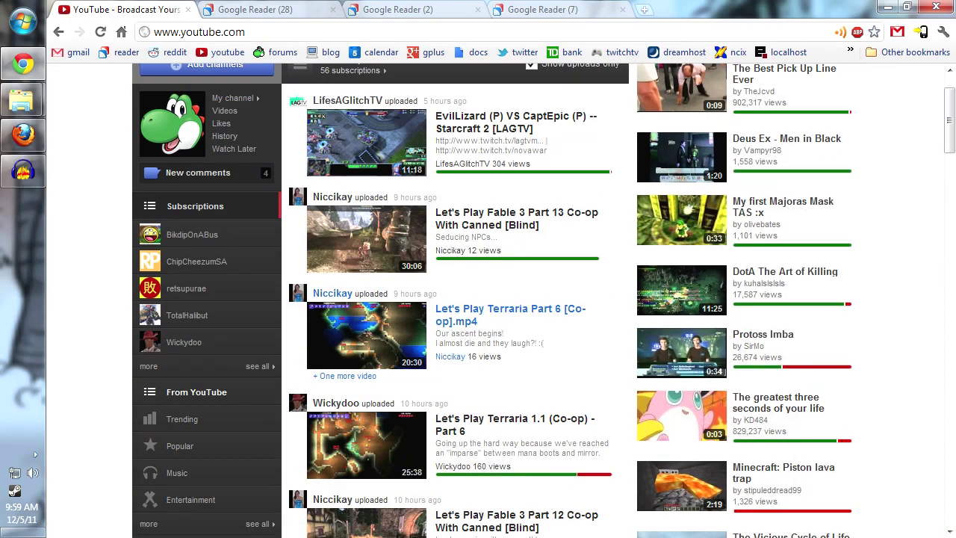
pyautogui.scroll(-7, 564, 350)
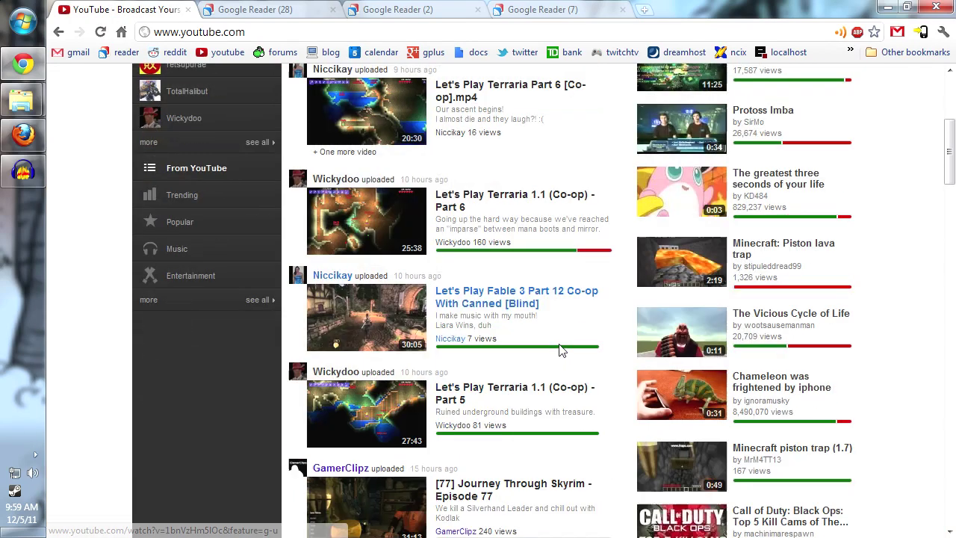
pyautogui.scroll(-1, 560, 344)
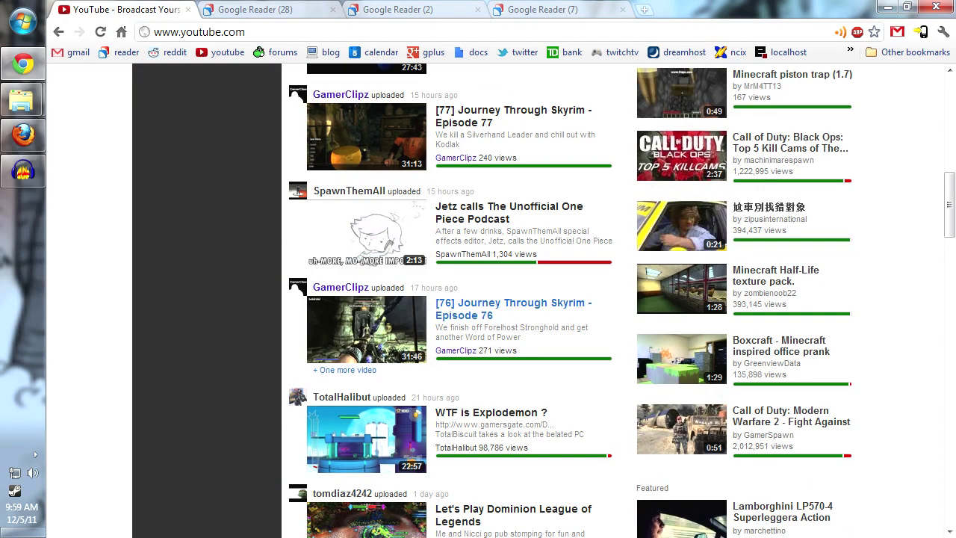
pyautogui.scroll(9, 559, 331)
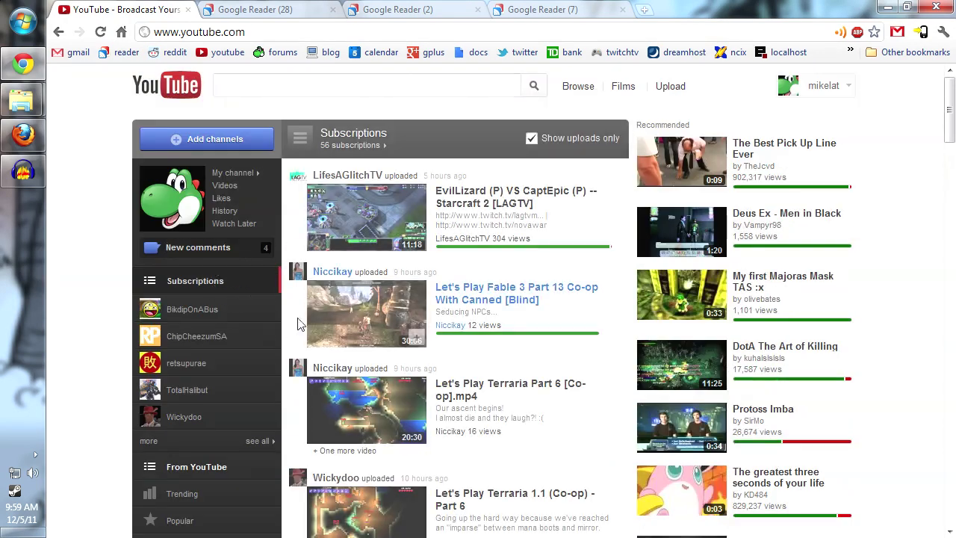
# Open the full list of subscriptions, look through the subscribed and pinned channels, and return to the home page.
pyautogui.click(344, 450)
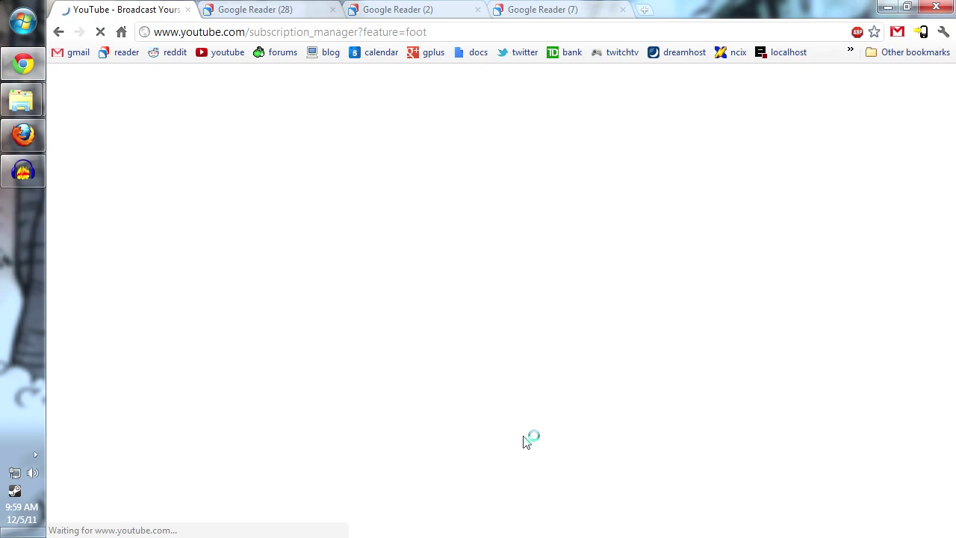
pyautogui.scroll(-10, 533, 444)
pyautogui.scroll(-20, 567, 425)
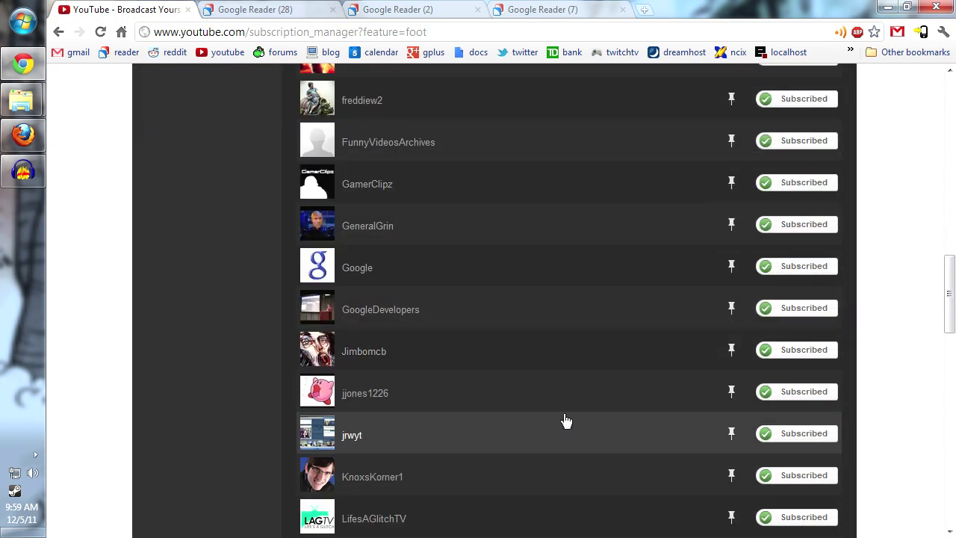
pyautogui.scroll(20, 540, 412)
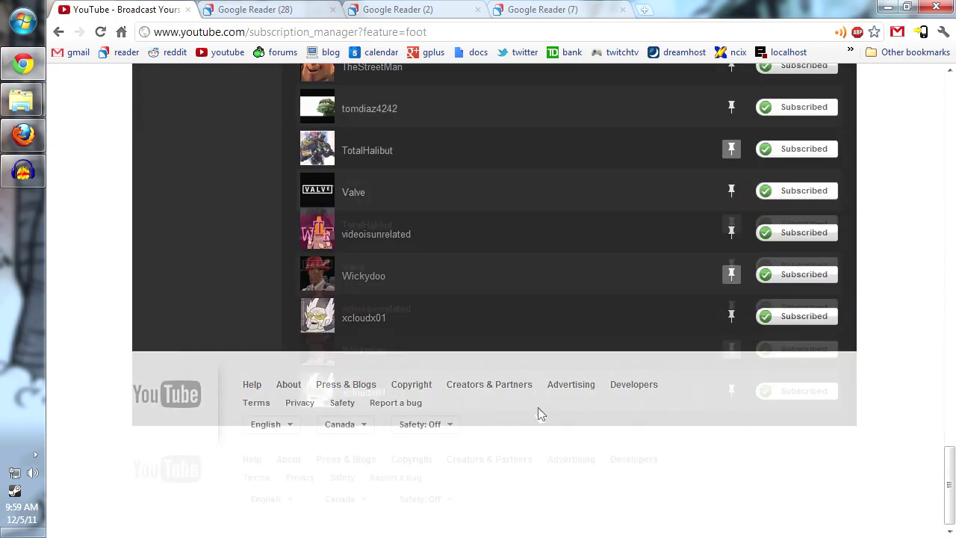
pyautogui.scroll(2, 420, 317)
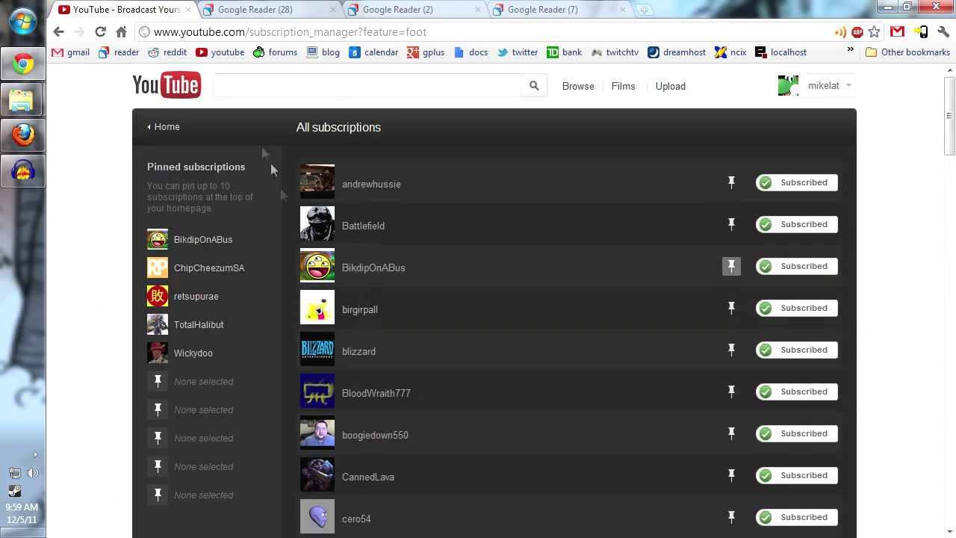
pyautogui.click(167, 128)
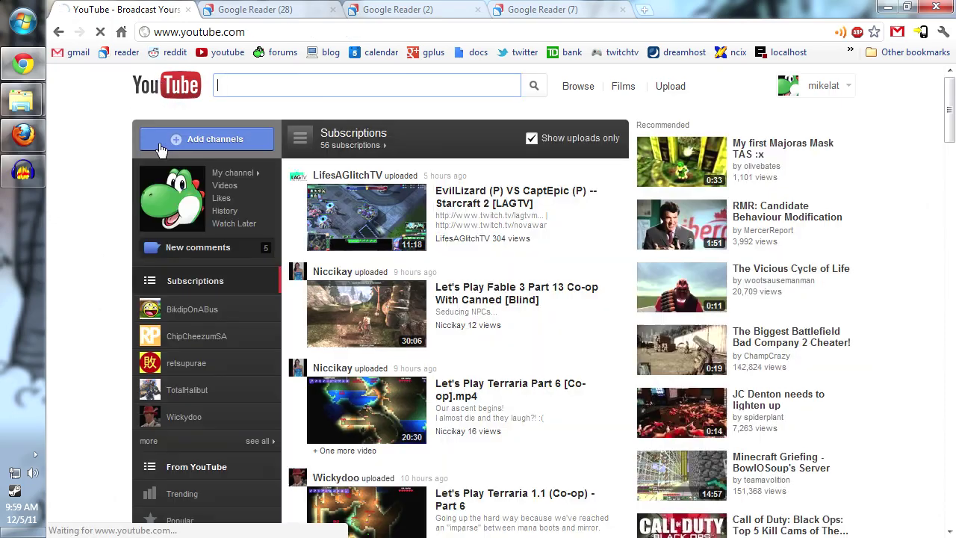
# Look through the home page's subscription uploads down to the end of the loaded entries.
pyautogui.scroll(-9, 430, 329)
pyautogui.scroll(6, 254, 284)
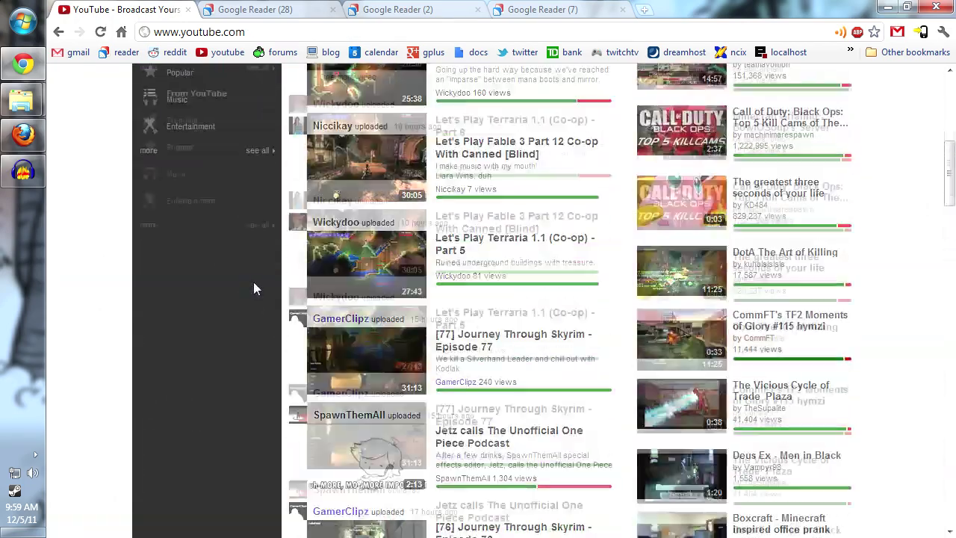
pyautogui.scroll(3, 253, 282)
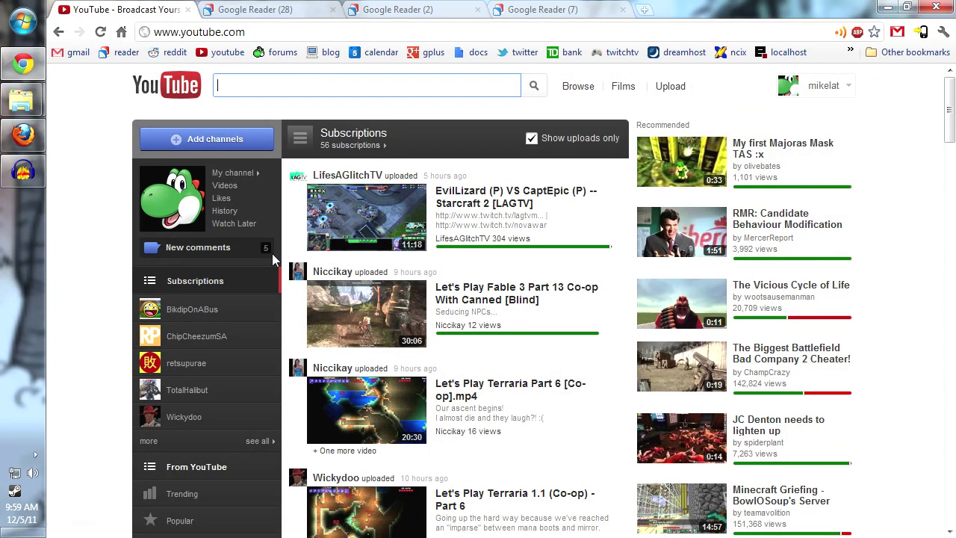
pyautogui.scroll(-15, 278, 261)
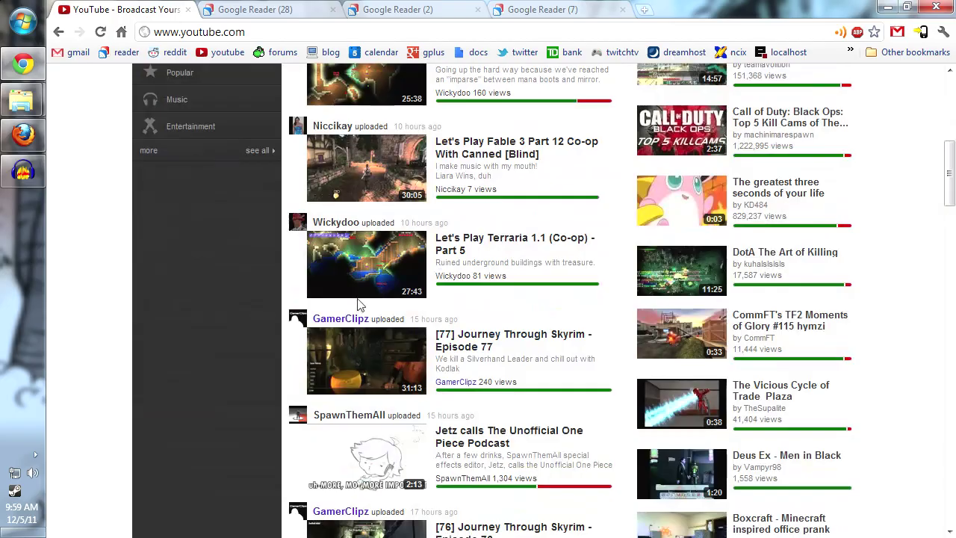
pyautogui.scroll(-20, 359, 299)
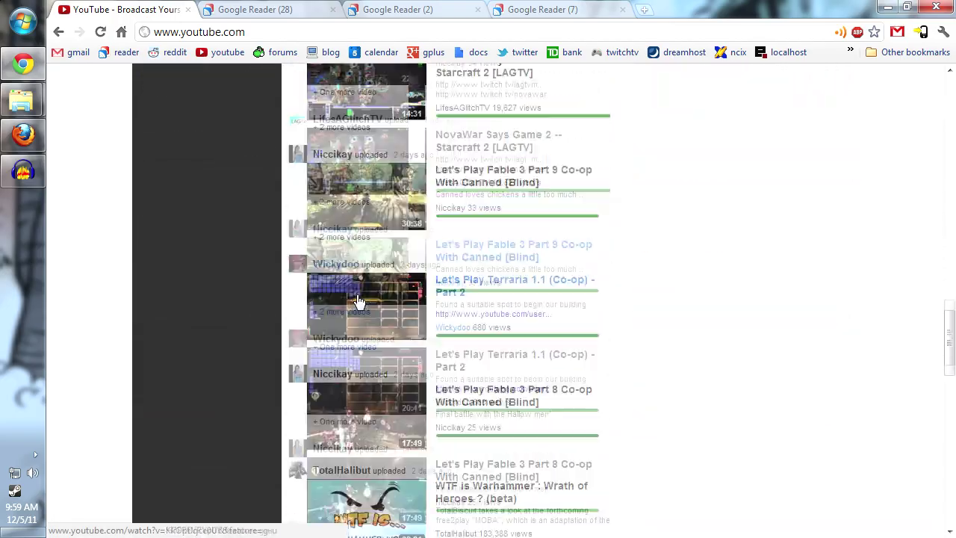
pyautogui.scroll(12, 269, 272)
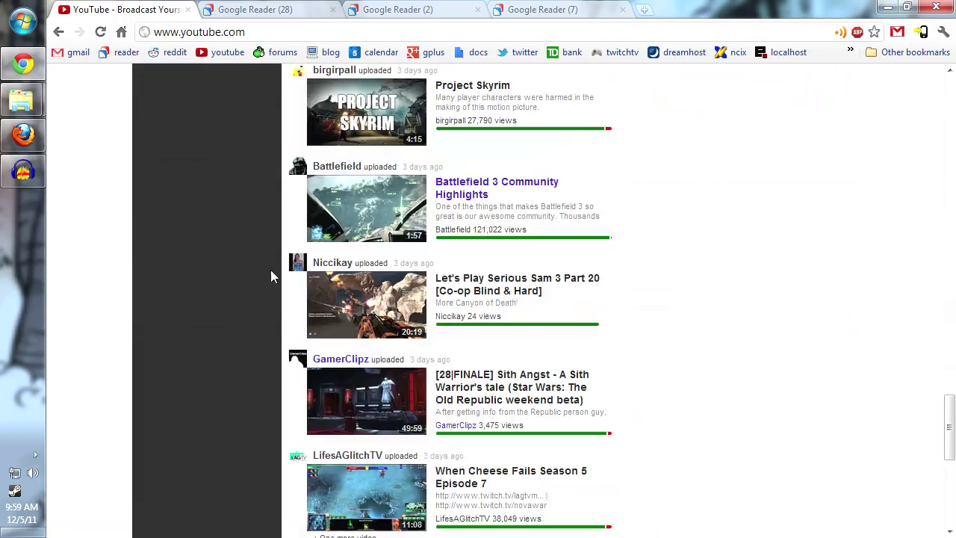
pyautogui.scroll(-6, 265, 280)
pyautogui.scroll(-5, 263, 294)
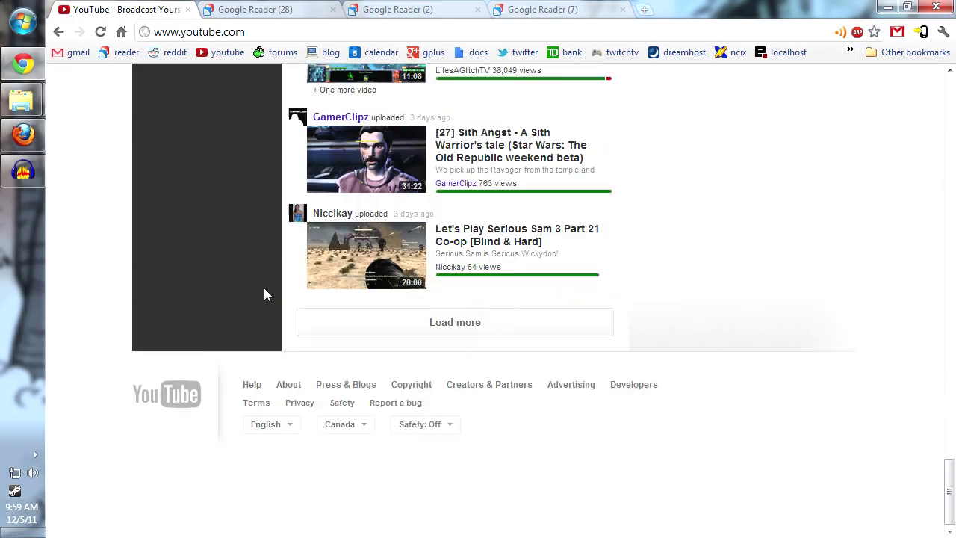
# Review the oldest loaded subscription uploads and go back up to the newest ones.
pyautogui.scroll(1, 263, 293)
pyautogui.scroll(-1, 263, 294)
pyautogui.scroll(5, 224, 291)
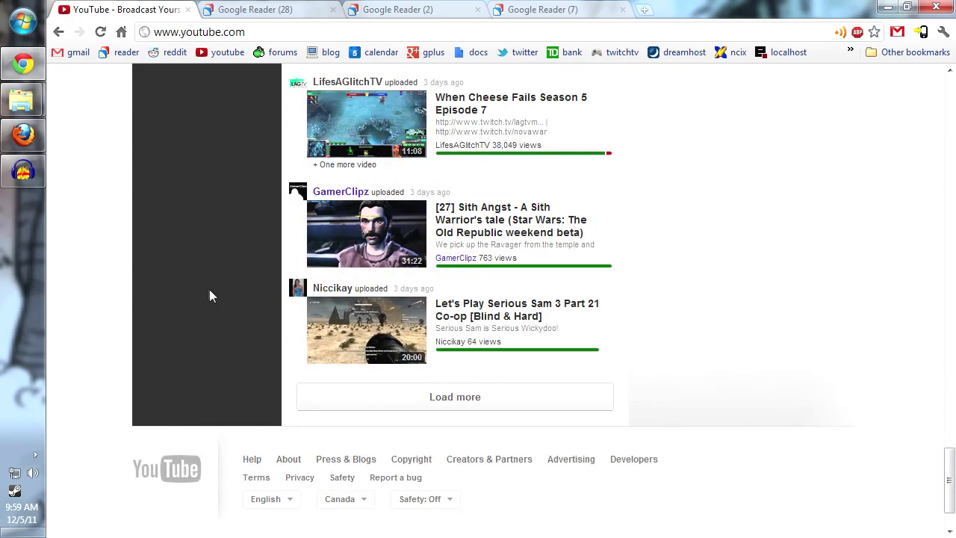
pyautogui.scroll(-3, 166, 295)
pyautogui.scroll(-1, 166, 295)
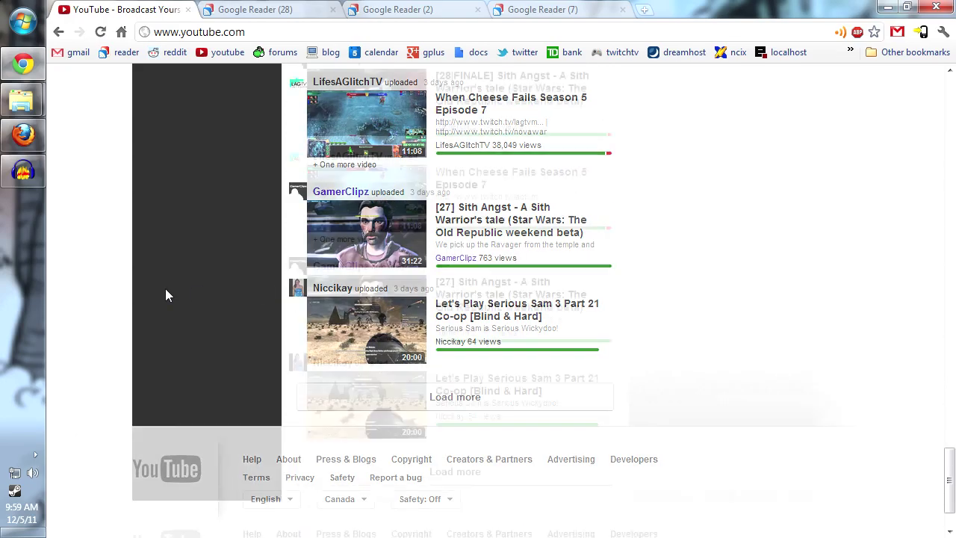
pyautogui.scroll(2, 166, 295)
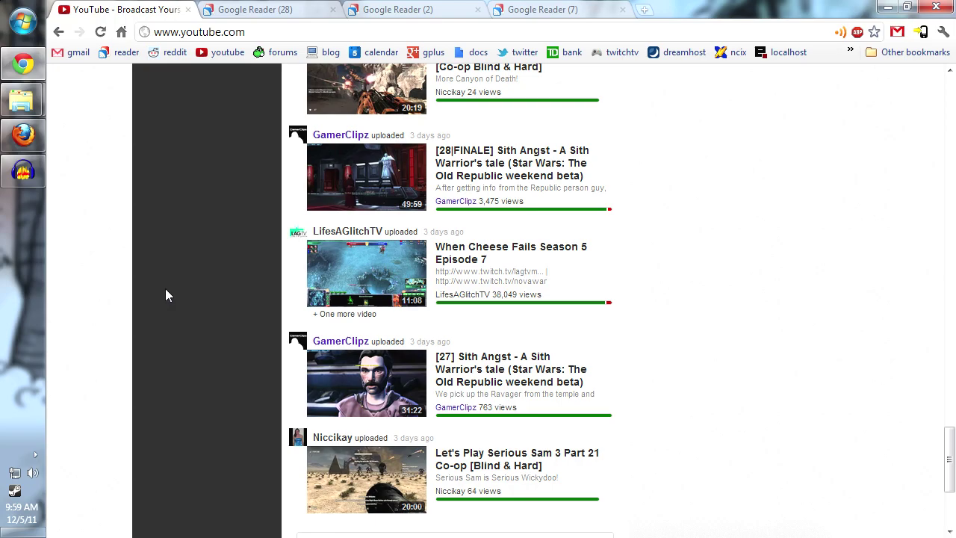
pyautogui.scroll(14, 165, 290)
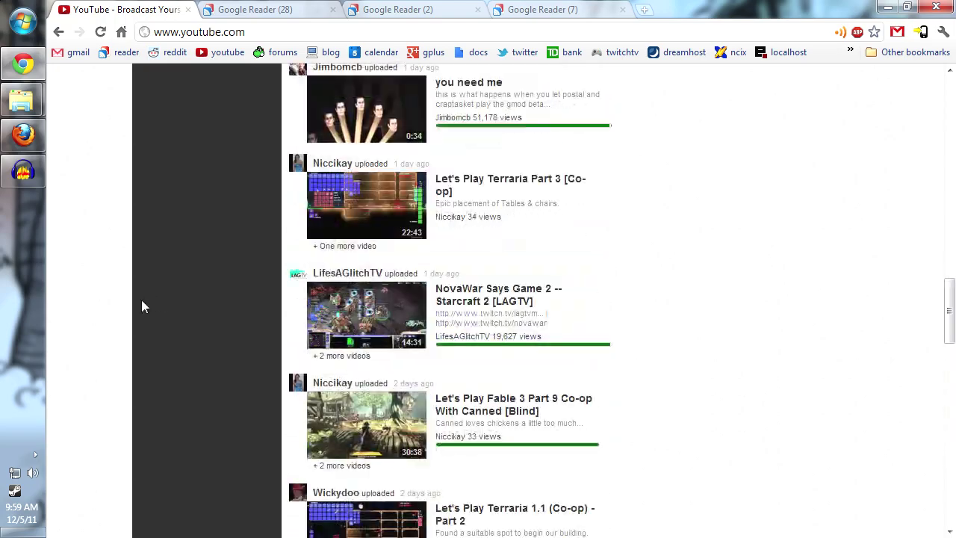
pyautogui.scroll(20, 141, 300)
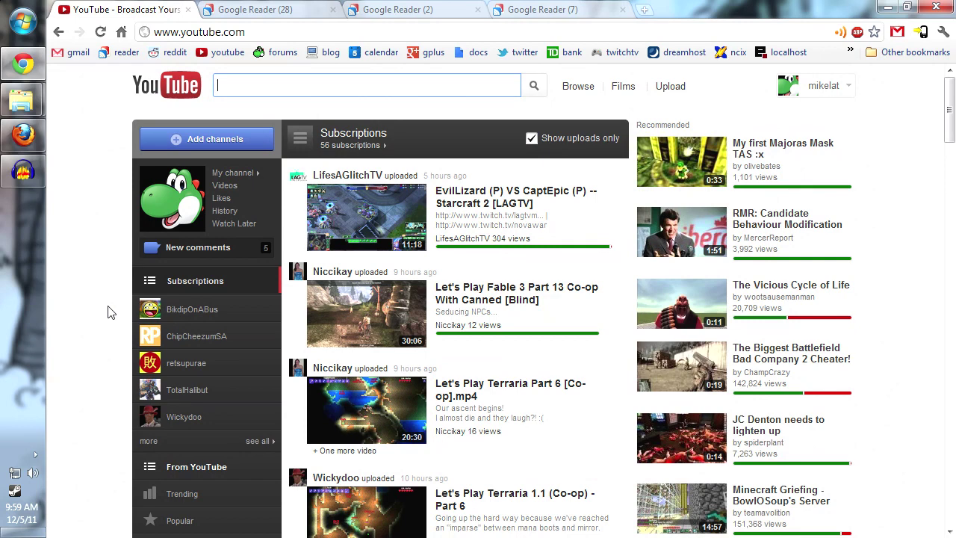
# Examine the upper part of the home page: the subscribed channels, YouTube categories, newest uploads and recommended videos.
pyautogui.scroll(-2, 108, 311)
pyautogui.scroll(2, 107, 312)
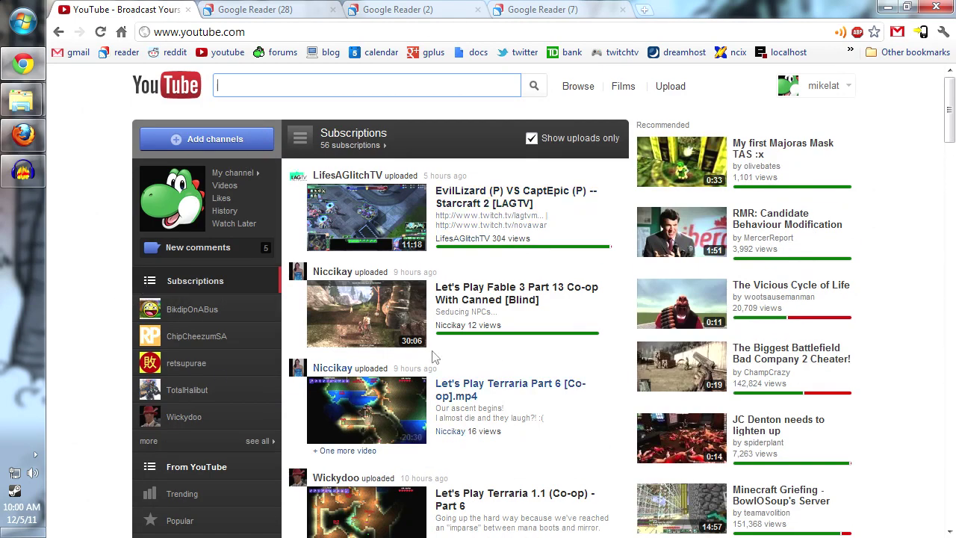
pyautogui.scroll(-3, 224, 314)
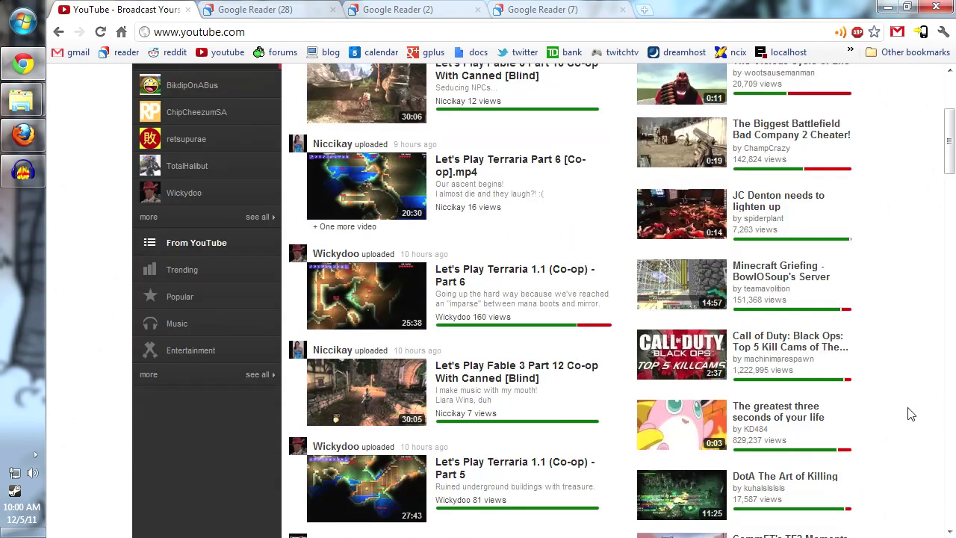
pyautogui.scroll(3, 219, 304)
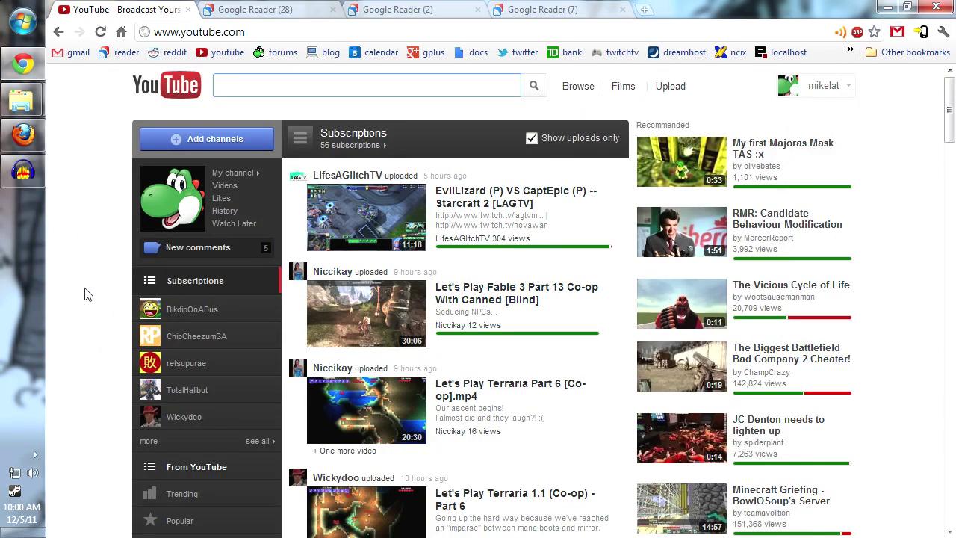
pyautogui.scroll(-5, 84, 293)
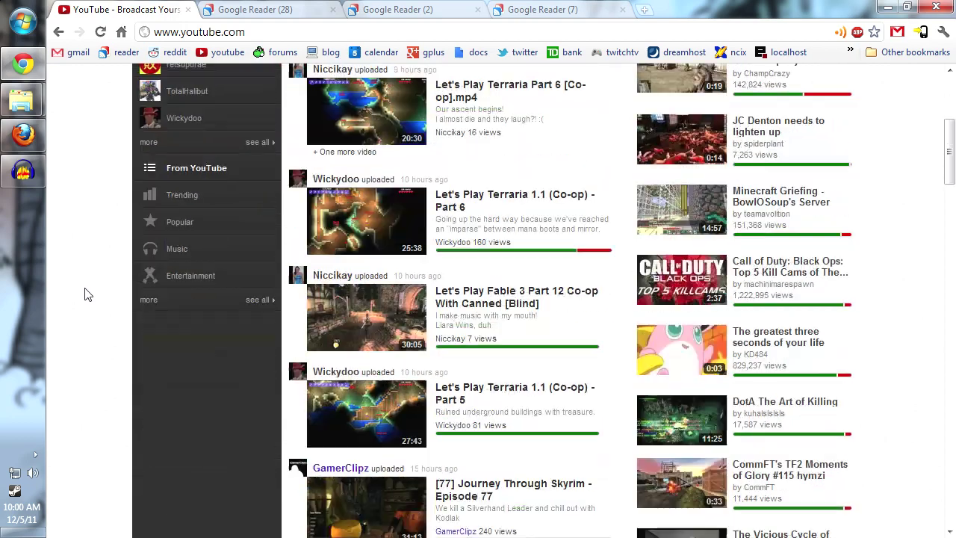
pyautogui.scroll(5, 84, 294)
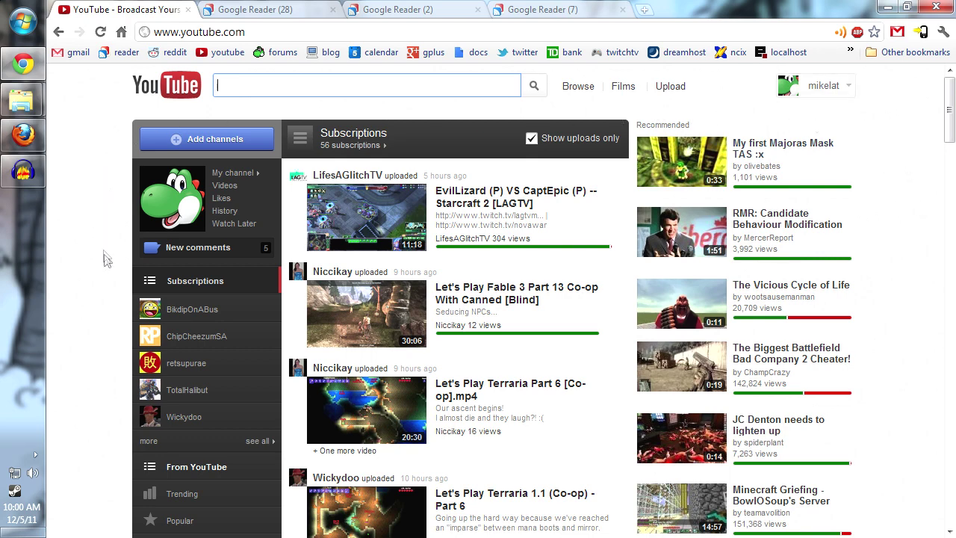
pyautogui.scroll(-3, 96, 283)
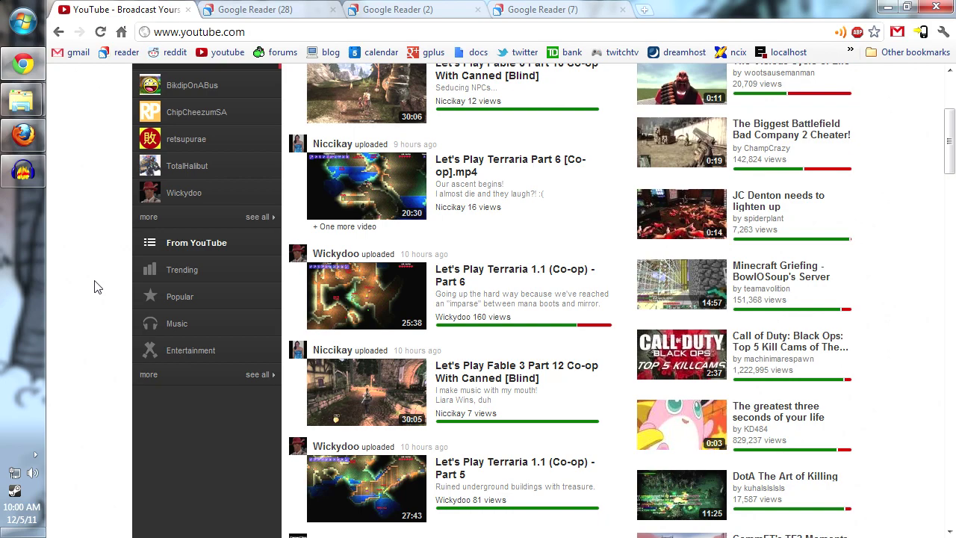
pyautogui.scroll(3, 95, 287)
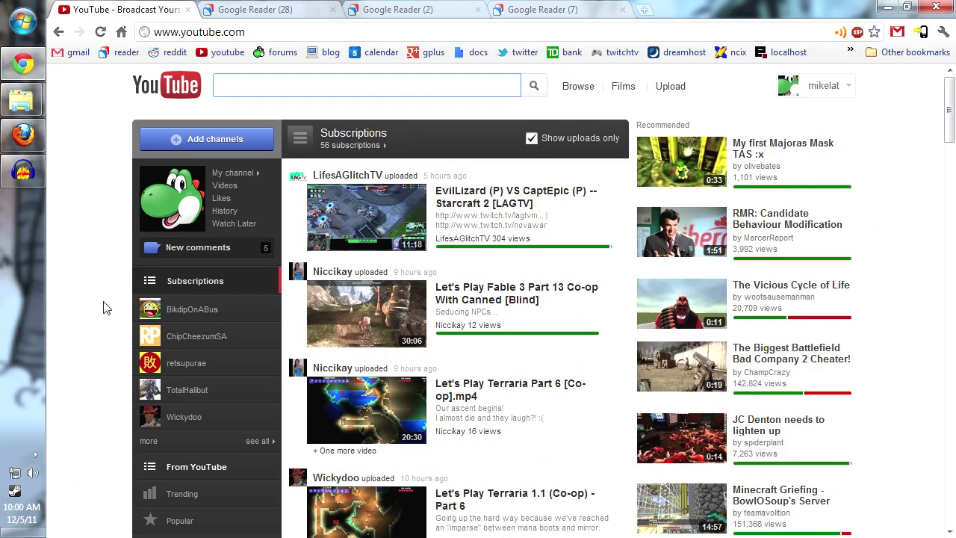
pyautogui.scroll(-3, 104, 308)
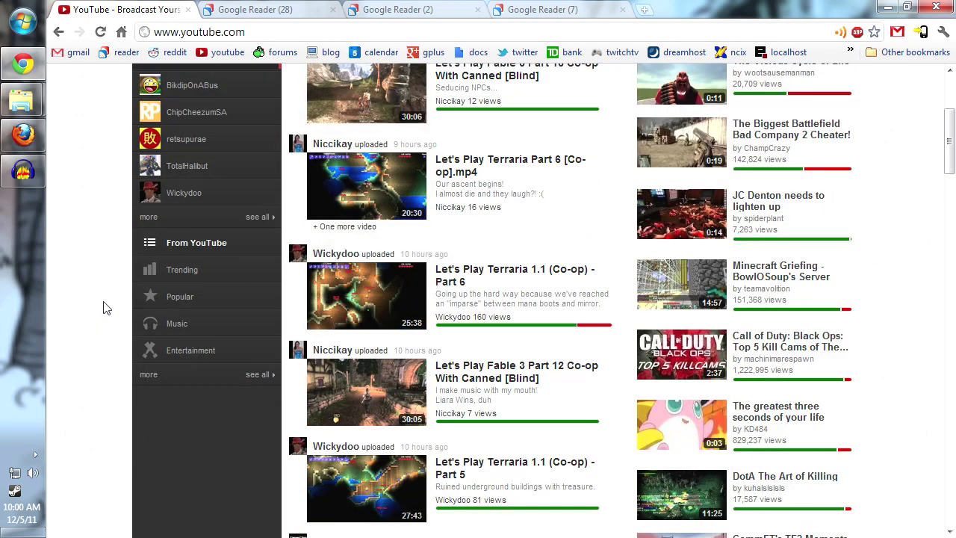
# Look over the newest subscription uploads on the home page together with the subscribed channels, YouTube categories and recommended videos beside them.
pyautogui.scroll(3, 104, 308)
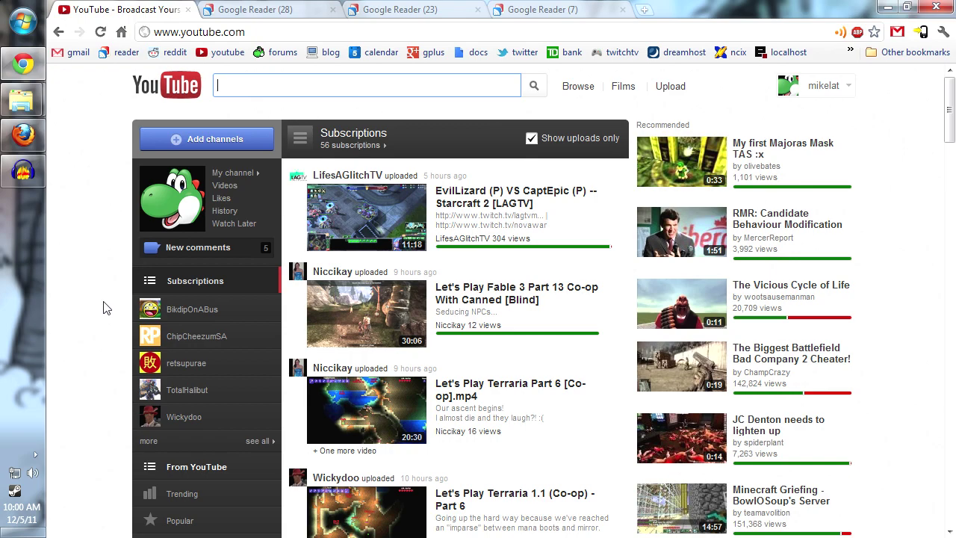
pyautogui.scroll(-2, 104, 308)
pyautogui.scroll(1, 105, 307)
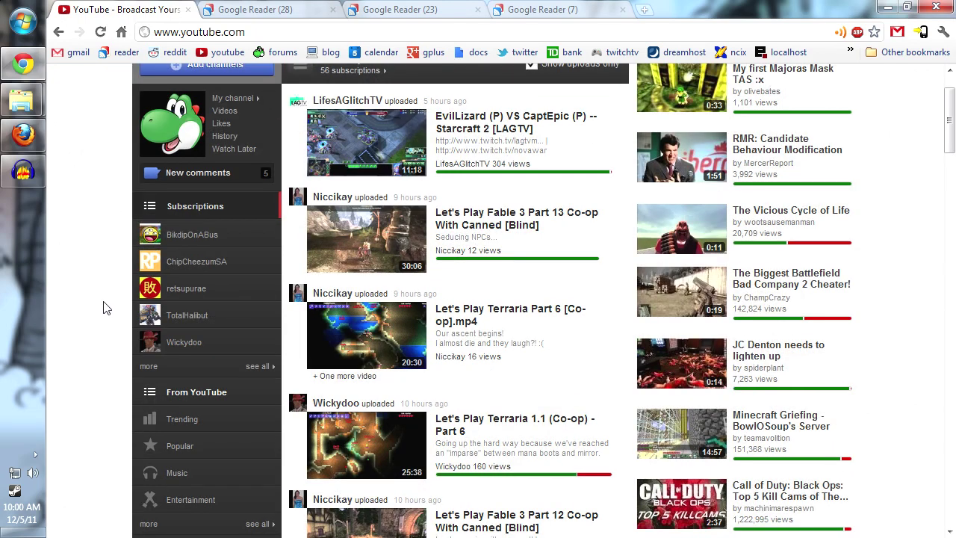
pyautogui.scroll(2, 105, 307)
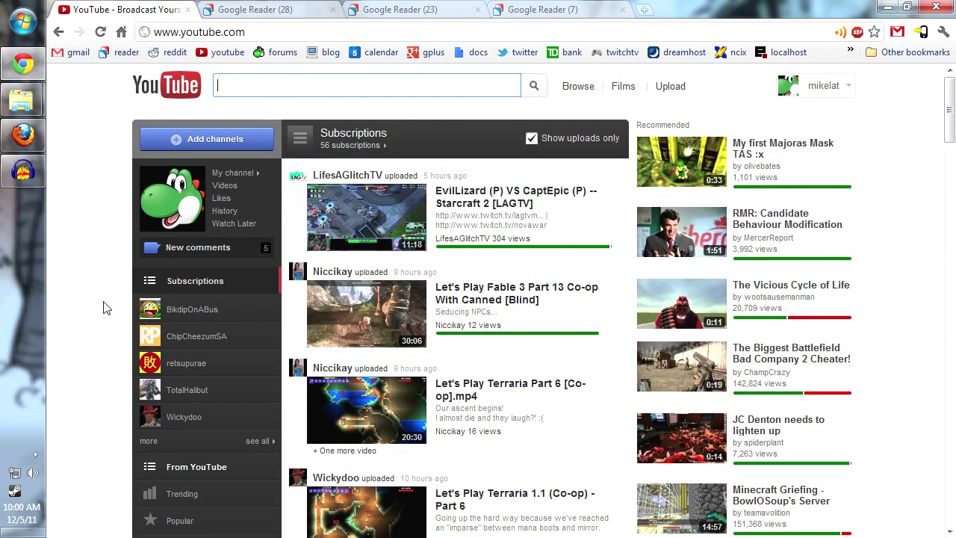
pyautogui.scroll(-2, 105, 308)
pyautogui.scroll(-2, 105, 308)
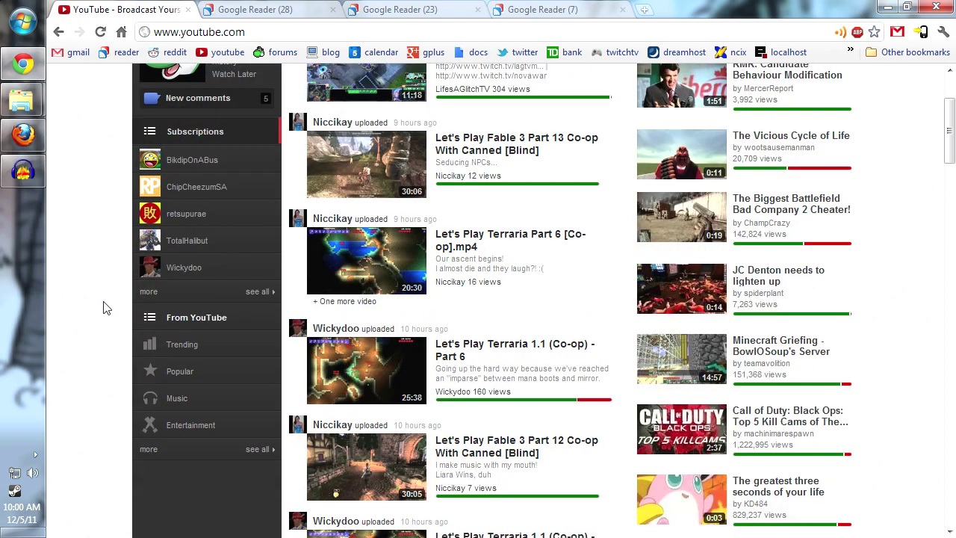
pyautogui.scroll(-2, 104, 308)
pyautogui.scroll(2, 105, 307)
pyautogui.scroll(-2, 105, 307)
pyautogui.scroll(-2, 102, 309)
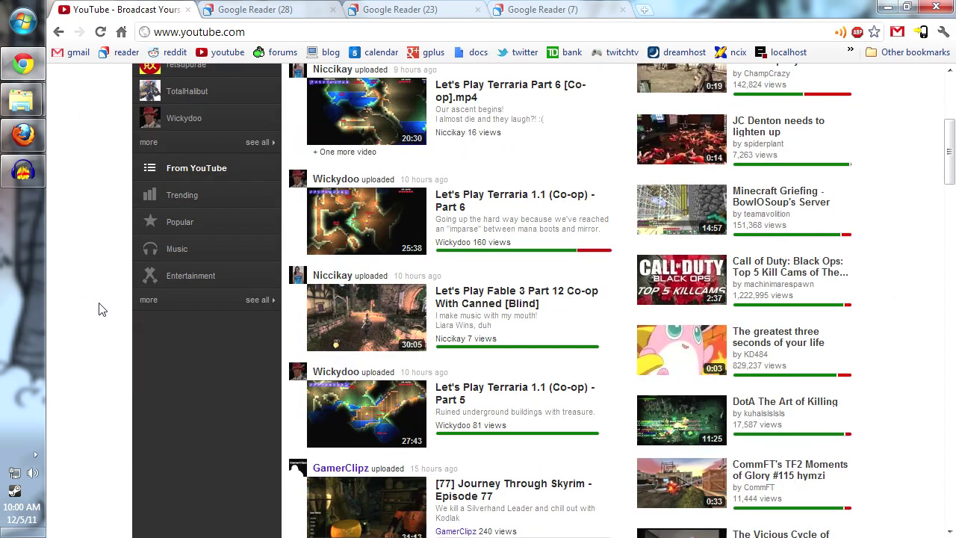
pyautogui.scroll(-2, 103, 309)
pyautogui.scroll(2, 102, 309)
pyautogui.scroll(-2, 102, 309)
pyautogui.scroll(2, 96, 303)
pyautogui.scroll(2, 96, 303)
pyautogui.scroll(2, 95, 303)
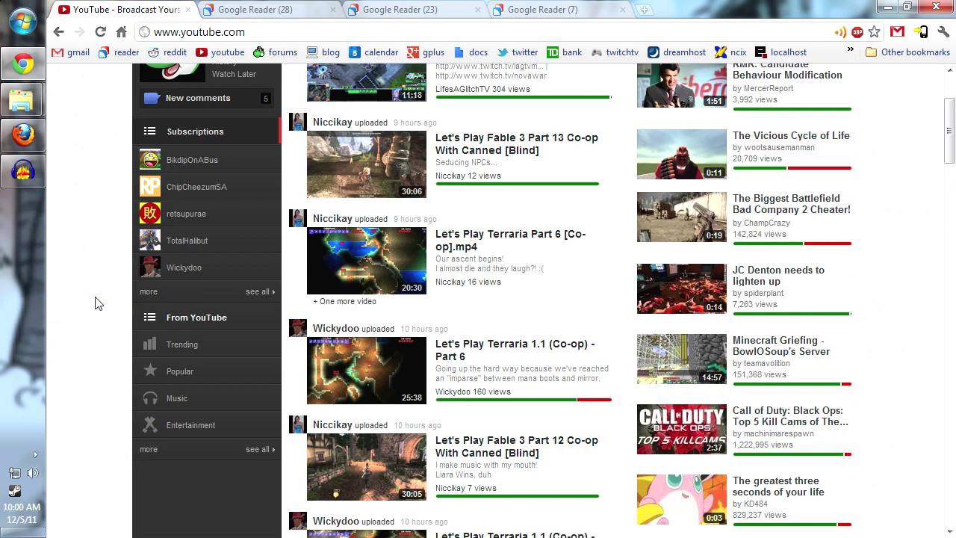
pyautogui.scroll(-4, 95, 303)
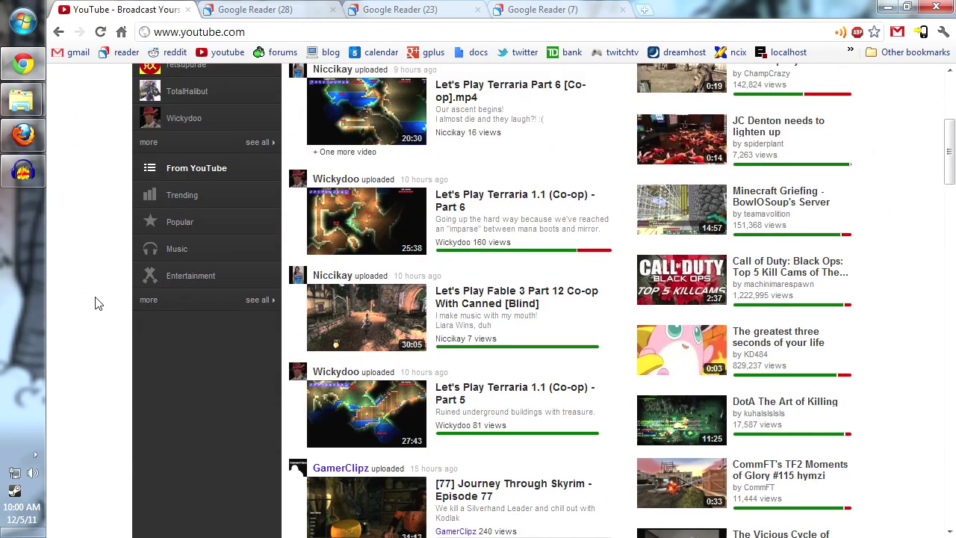
pyautogui.scroll(8, 96, 304)
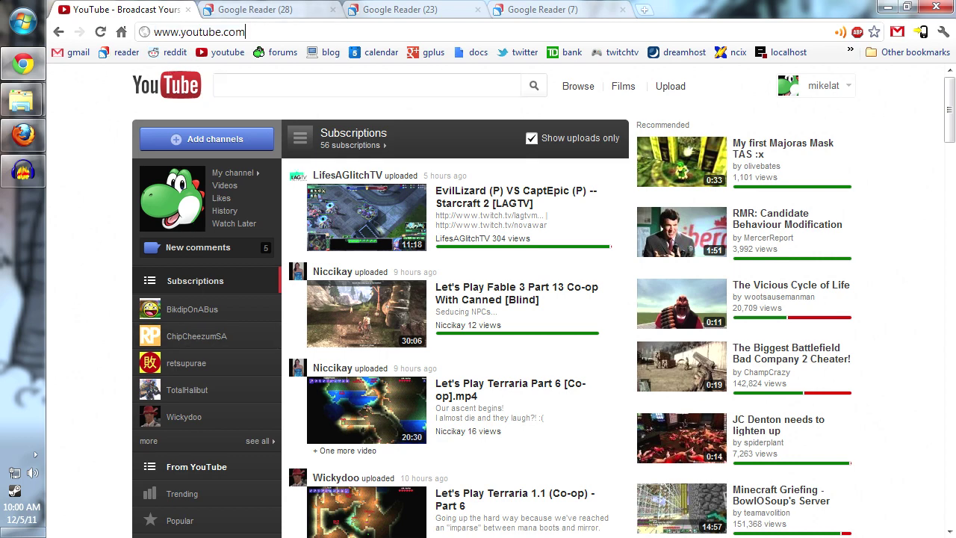
# Reload the YouTube home page and look through its latest subscription uploads and refreshed recommendations, returning to the newest entries.
pyautogui.press('Return')
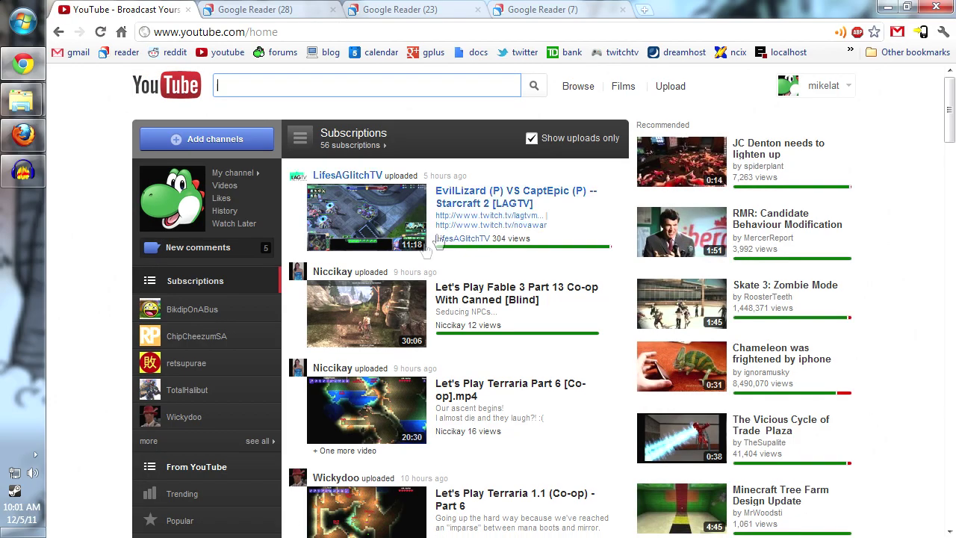
pyautogui.scroll(-5, 497, 283)
pyautogui.scroll(5, 497, 284)
pyautogui.scroll(-6, 500, 275)
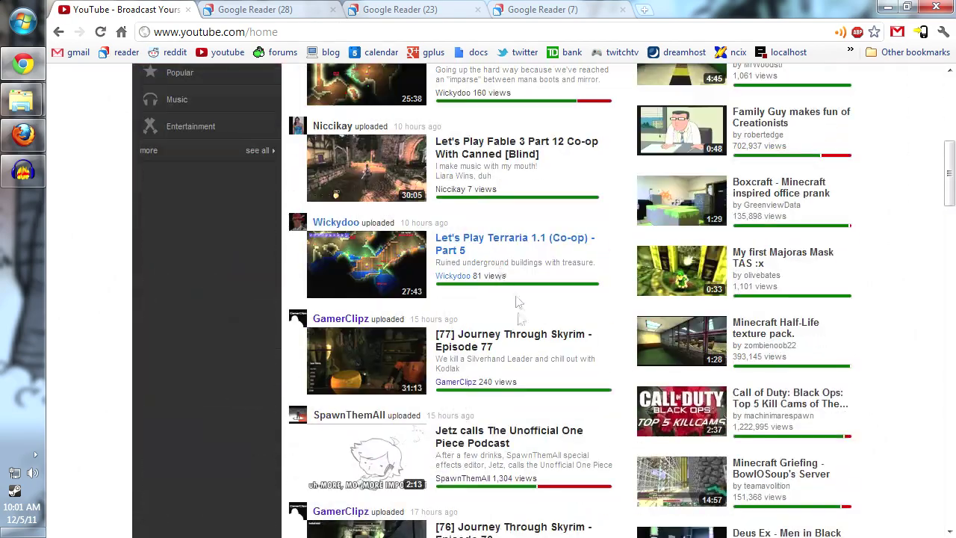
pyautogui.scroll(3, 512, 291)
pyautogui.scroll(2, 519, 350)
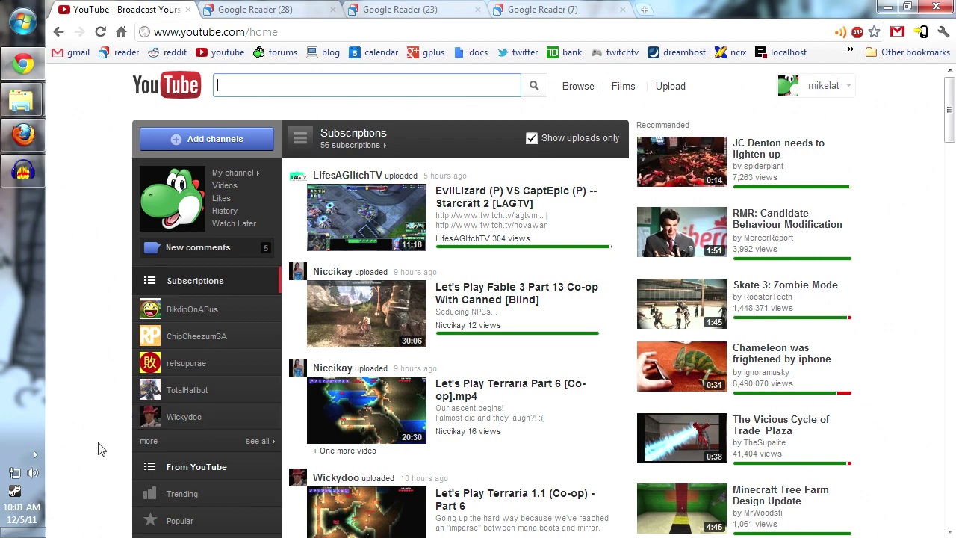
pyautogui.scroll(-2, 99, 448)
pyautogui.scroll(2, 101, 450)
pyautogui.scroll(-3, 101, 452)
pyautogui.scroll(3, 98, 454)
pyautogui.scroll(-2, 112, 456)
pyautogui.scroll(2, 115, 453)
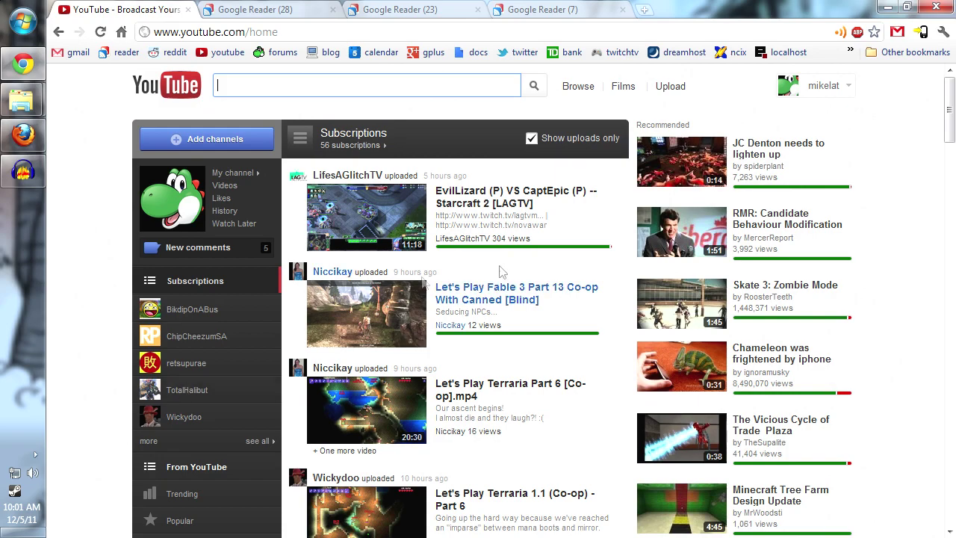
# Open your own channel page and look through its old design with the banner, uploads, favourites and playlists.
pyautogui.click(836, 87)
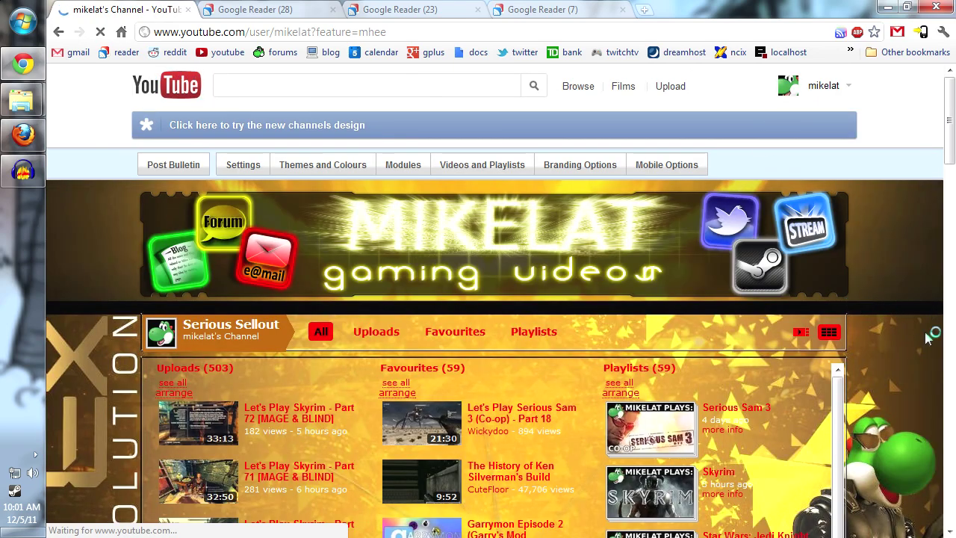
pyautogui.scroll(-10, 868, 349)
pyautogui.scroll(10, 868, 349)
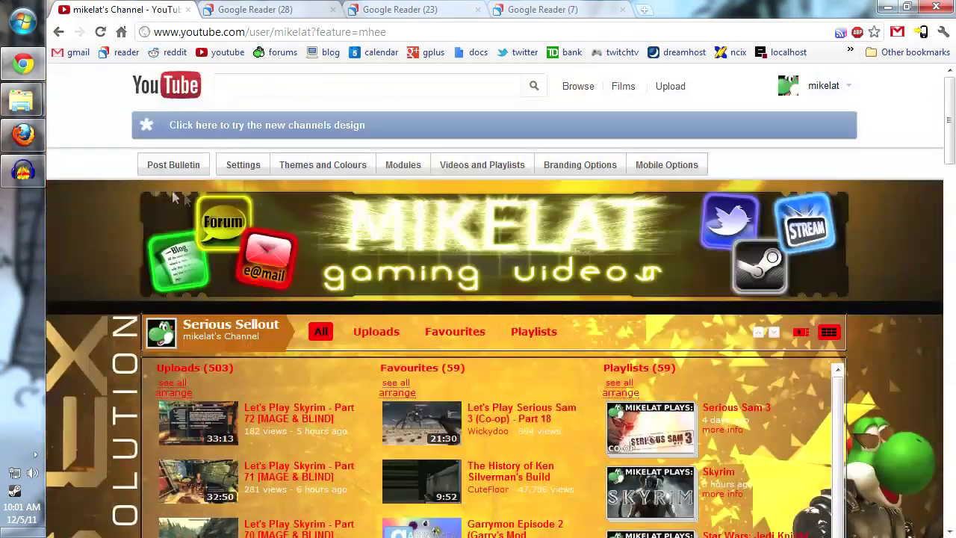
pyautogui.scroll(-7, 109, 224)
pyautogui.scroll(7, 109, 230)
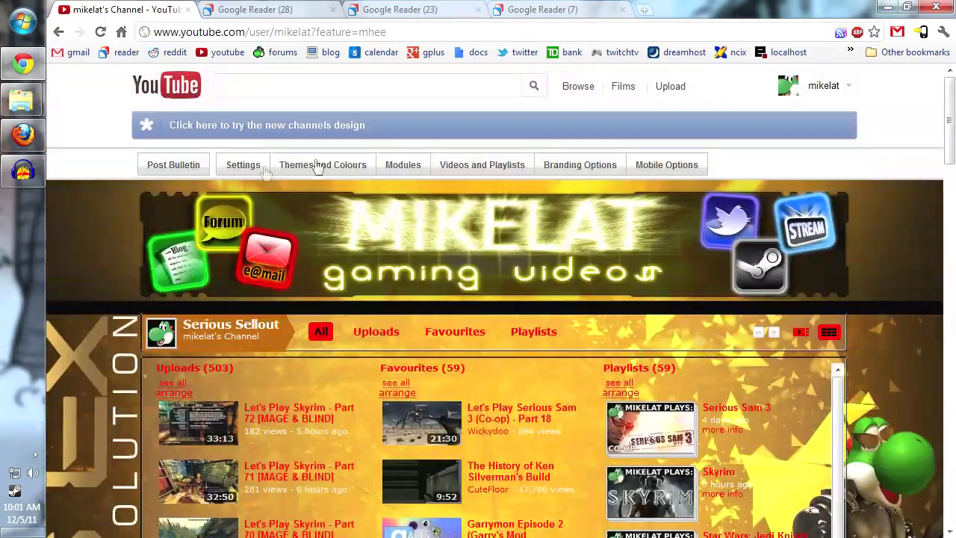
# Switch the channel to the new channels design and view its Featured and Feed pages, returning to Featured.
pyautogui.click(267, 133)
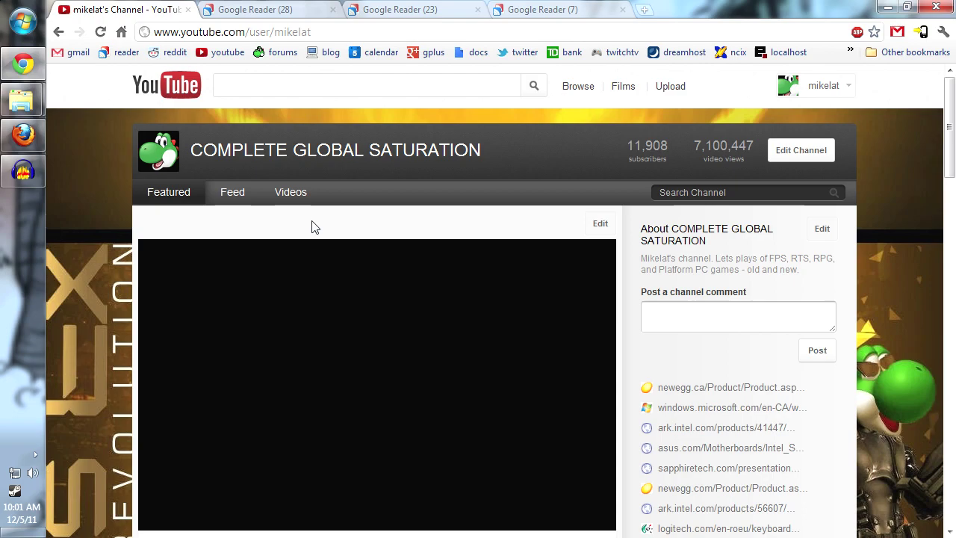
pyautogui.scroll(-3, 902, 267)
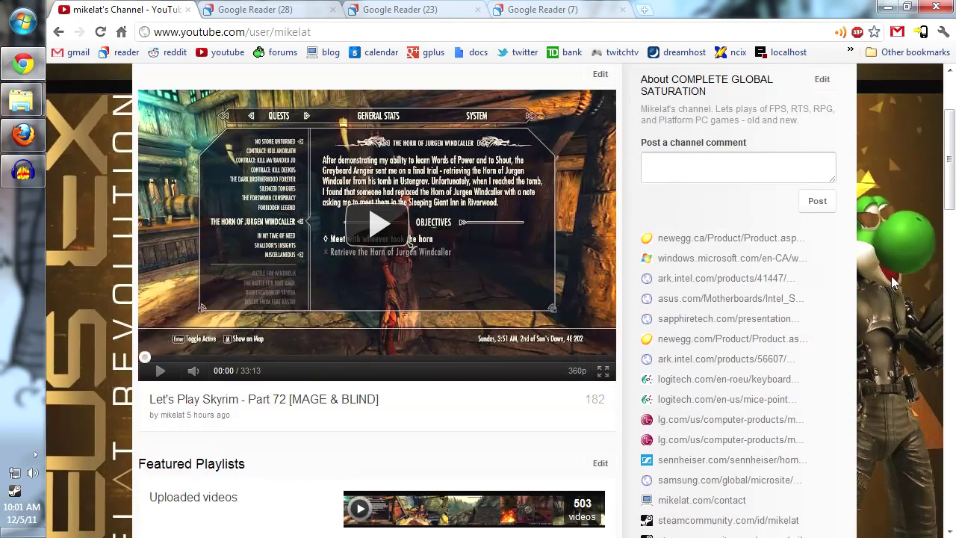
pyautogui.scroll(3, 878, 262)
pyautogui.click(201, 202)
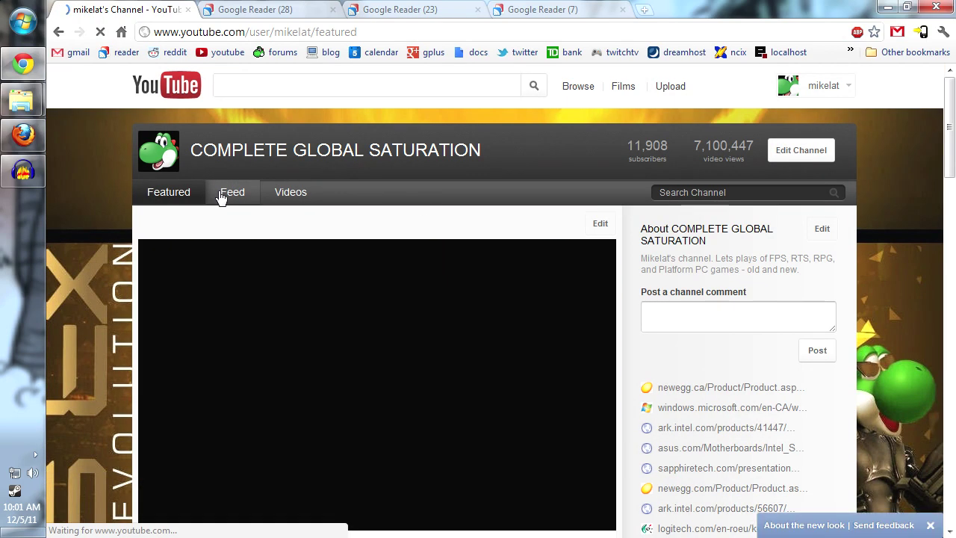
pyautogui.click(219, 203)
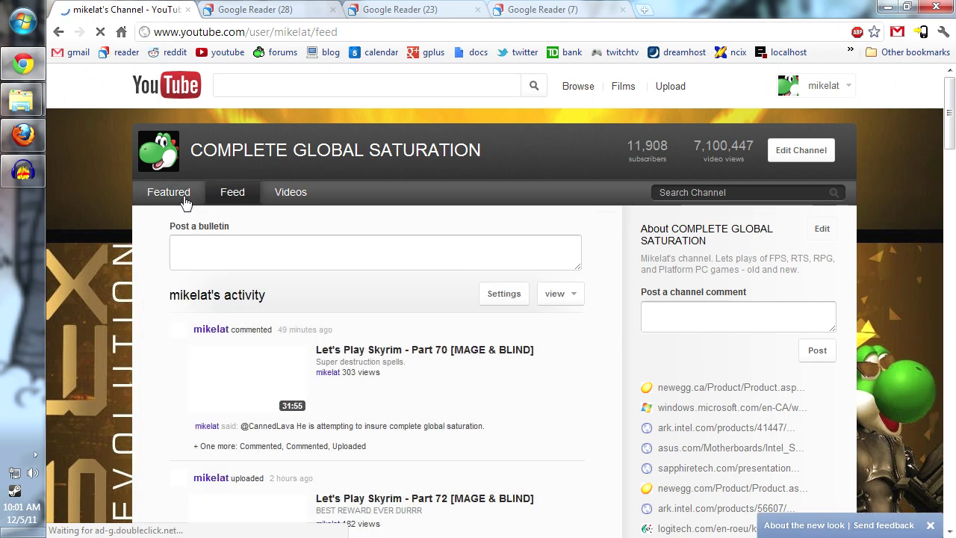
pyautogui.click(171, 191)
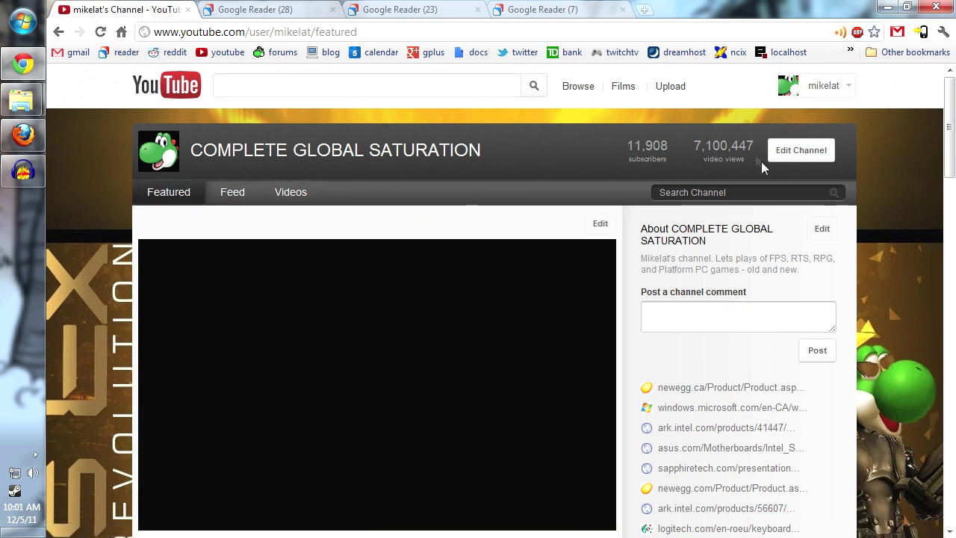
# Edit the channel to use the Creator layout for its Featured Tab and finish editing.
pyautogui.click(797, 149)
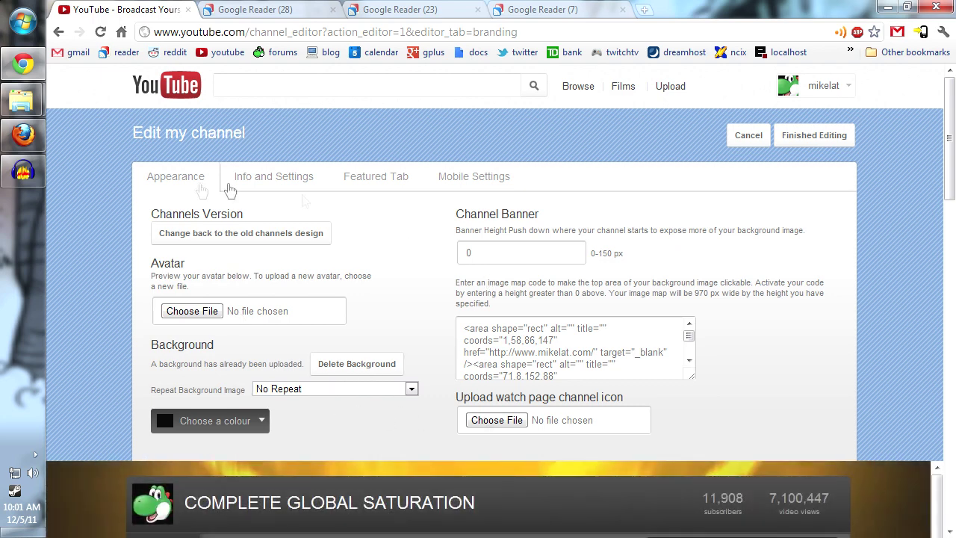
pyautogui.click(284, 192)
pyautogui.click(399, 186)
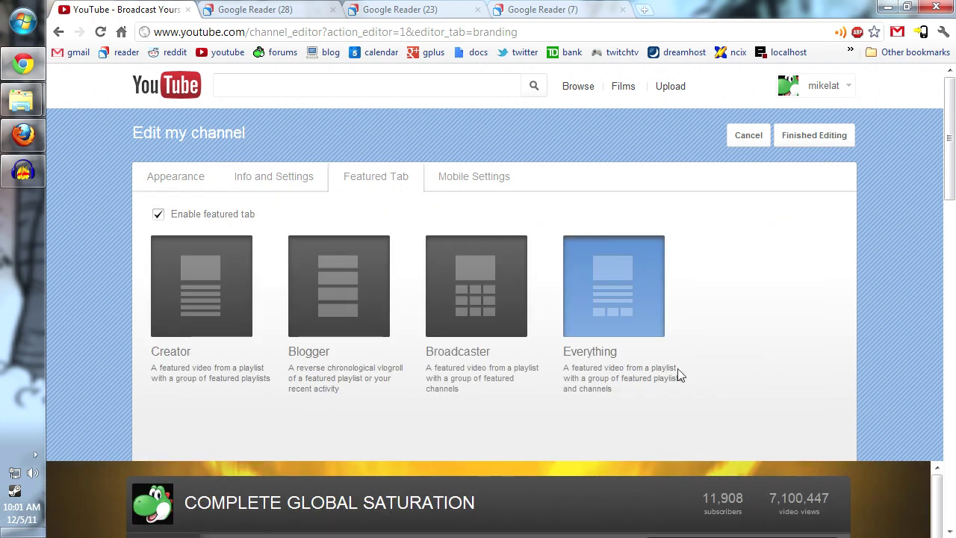
pyautogui.click(224, 312)
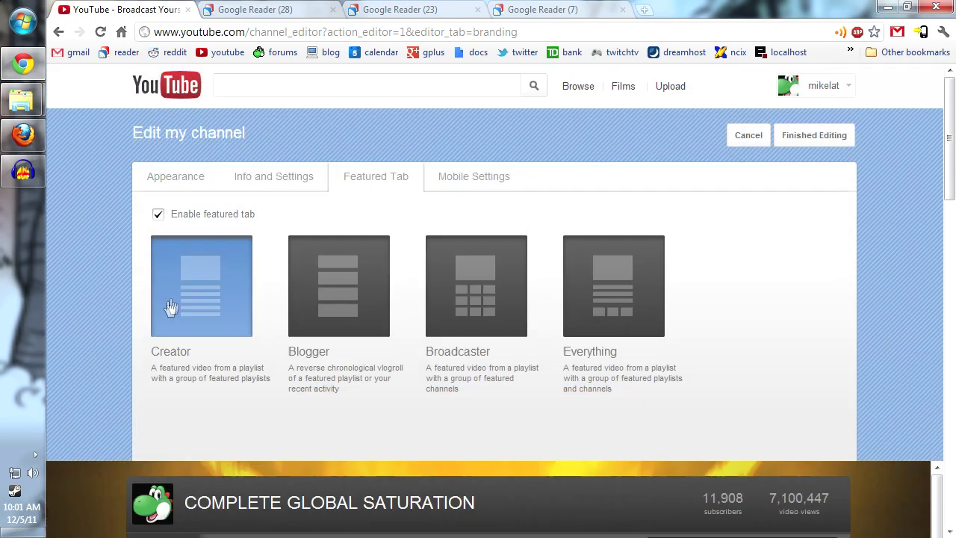
pyautogui.click(794, 152)
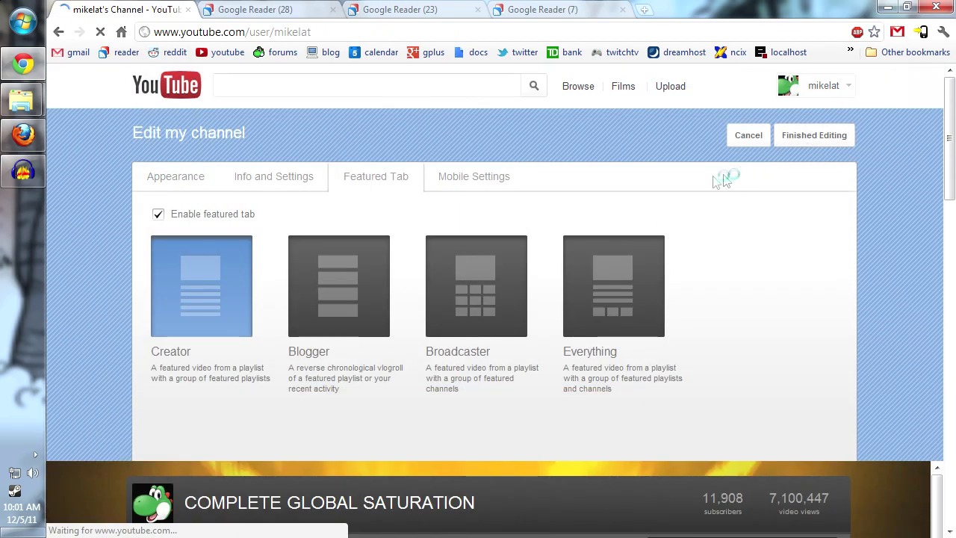
# Open the channel's Featured Playlists section for editing, look at the playlists that can be added, and cancel the edit.
pyautogui.scroll(-5, 239, 310)
pyautogui.scroll(-3, 239, 309)
pyautogui.scroll(4, 171, 292)
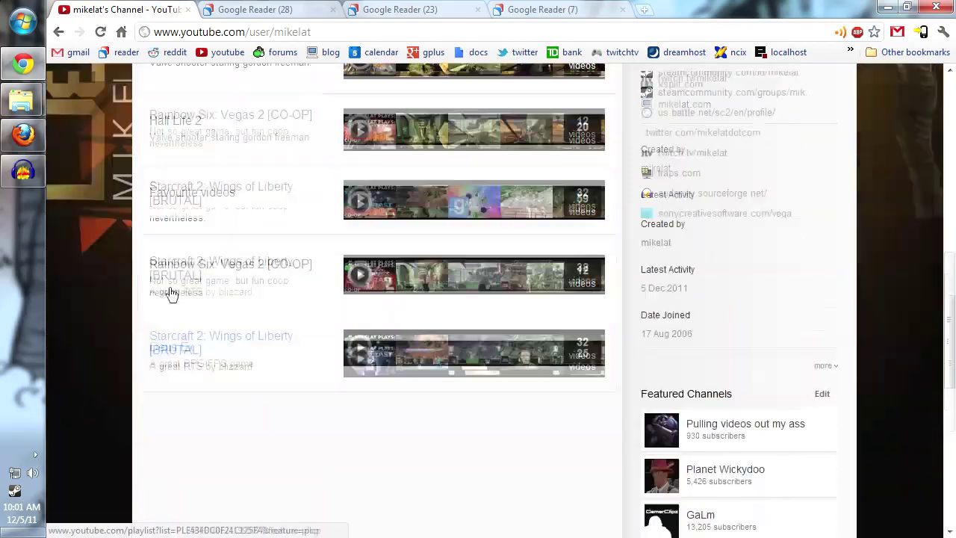
pyautogui.click(599, 239)
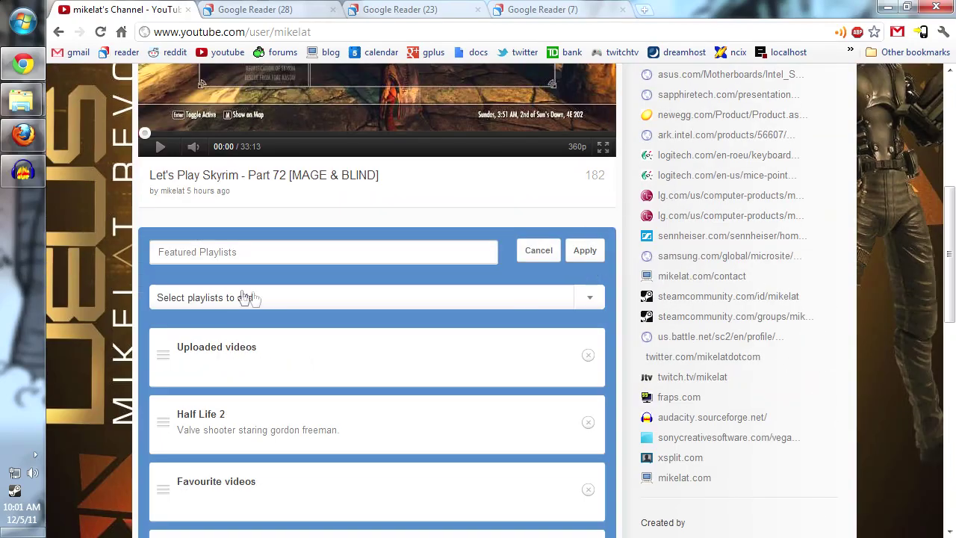
pyautogui.scroll(-3, 250, 292)
pyautogui.scroll(3, 224, 290)
pyautogui.click(324, 300)
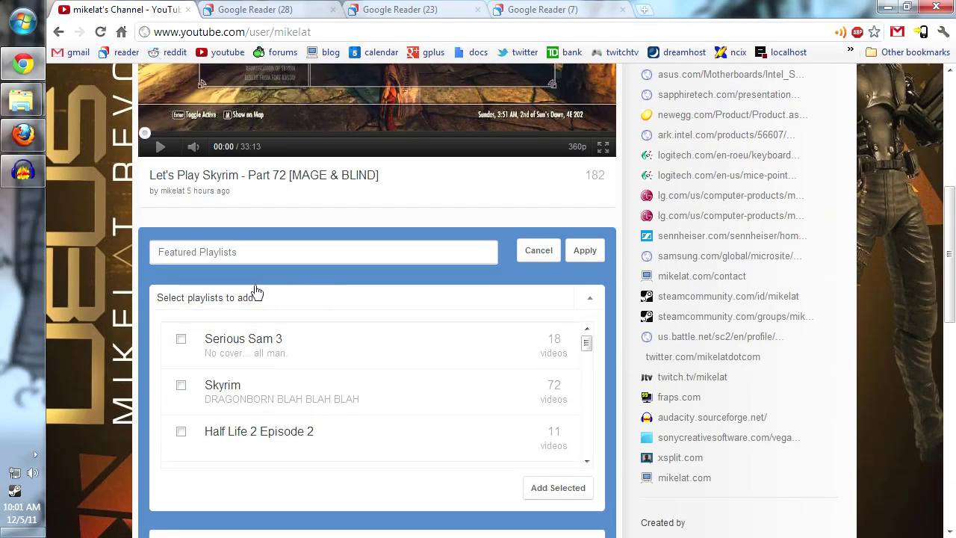
pyautogui.click(276, 308)
pyautogui.click(538, 251)
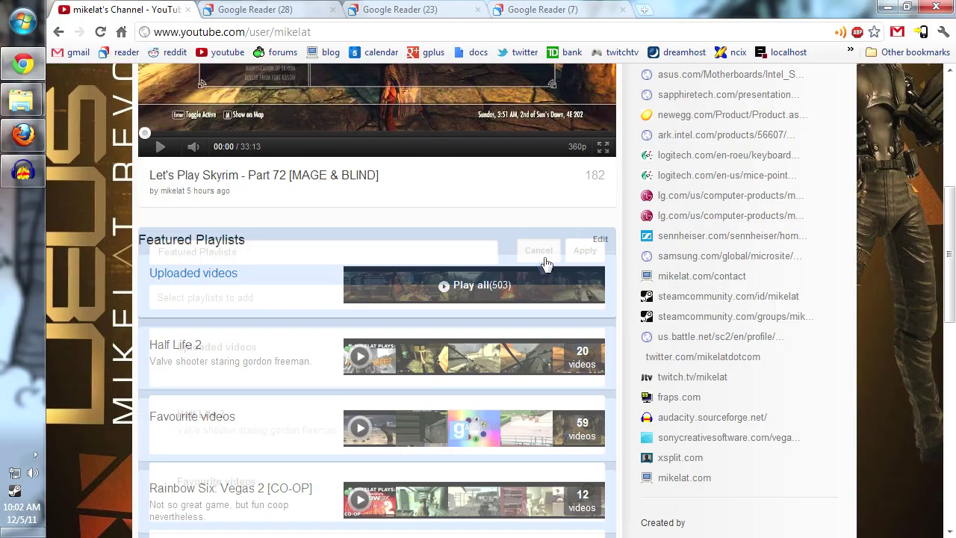
# Look over the channel's Featured page, including the featured video, the featured playlists and the list of links.
pyautogui.scroll(-2, 761, 306)
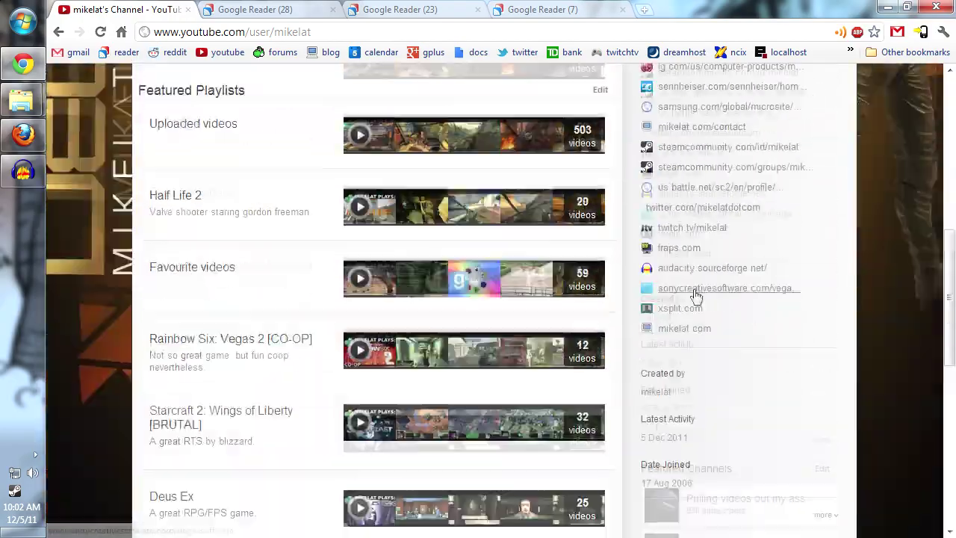
pyautogui.scroll(5, 695, 293)
pyautogui.scroll(-7, 739, 262)
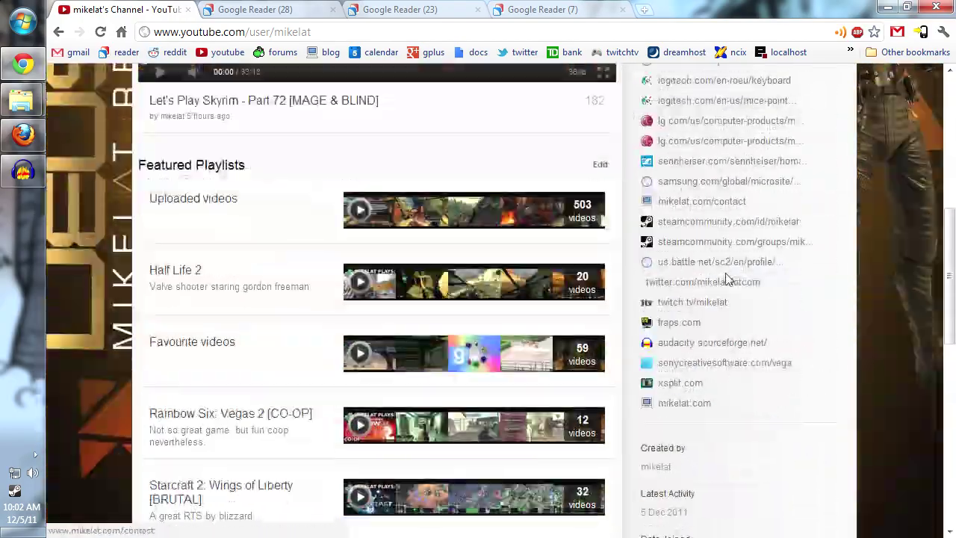
pyautogui.scroll(8, 720, 277)
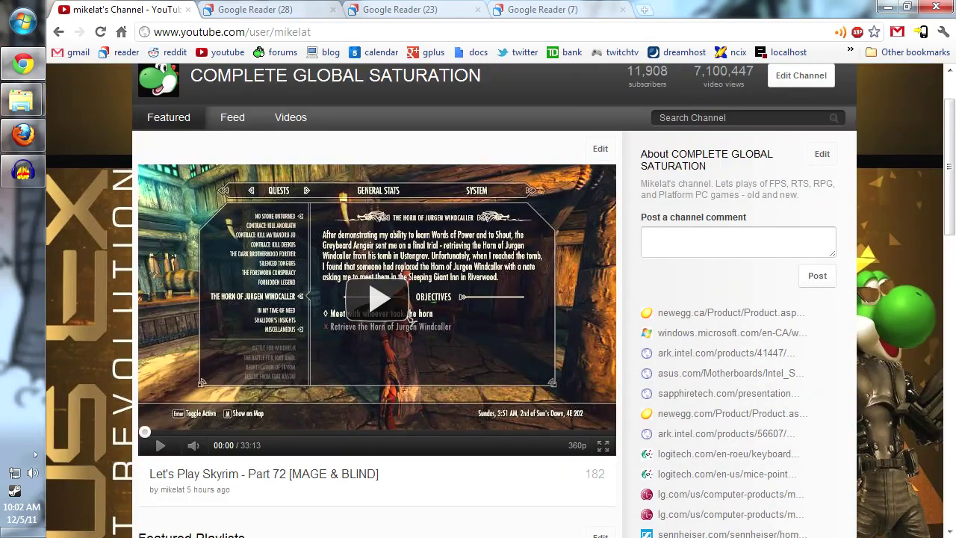
# Open the channel's About section for editing and look through its description, social accounts, links and new-link form.
pyautogui.click(821, 155)
pyautogui.scroll(-6, 770, 263)
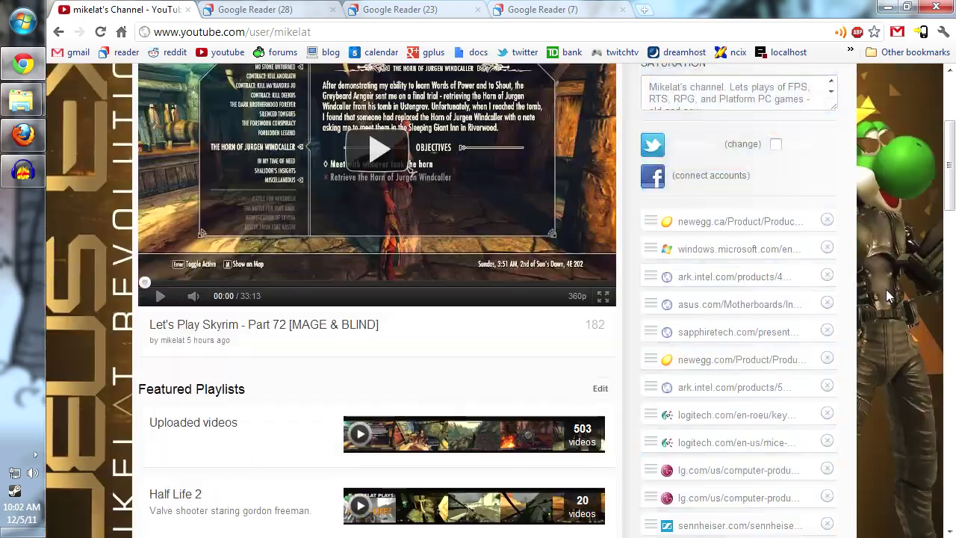
pyautogui.scroll(-4, 771, 263)
pyautogui.scroll(3, 749, 263)
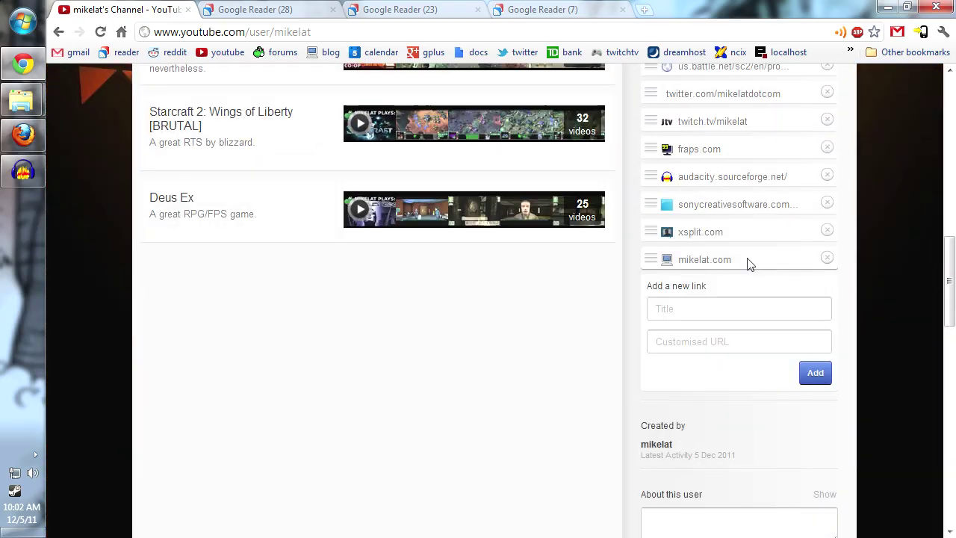
pyautogui.scroll(9, 749, 263)
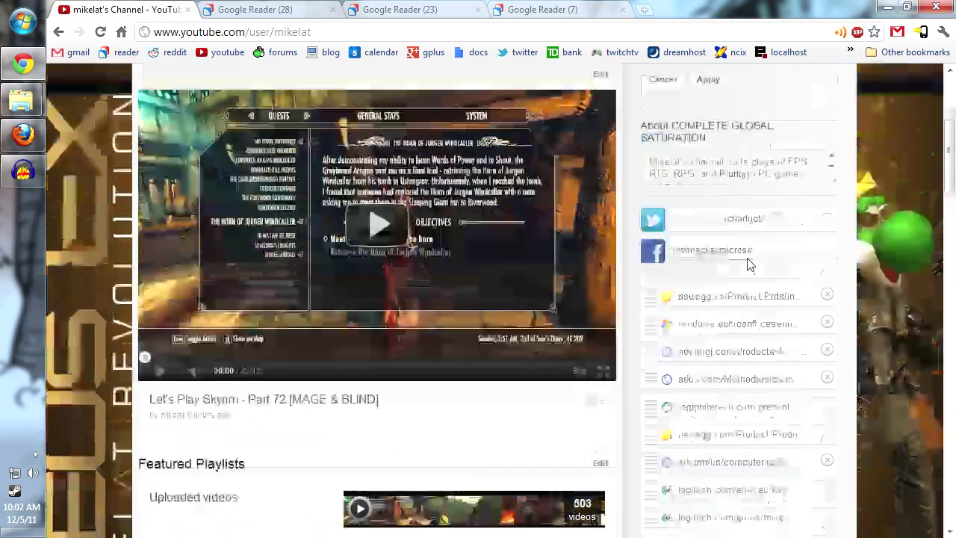
pyautogui.scroll(1, 751, 259)
# Examine the editable profile fields such as hometown, country, occupation and interests, and the Featured Channels list.
pyautogui.scroll(-15, 776, 250)
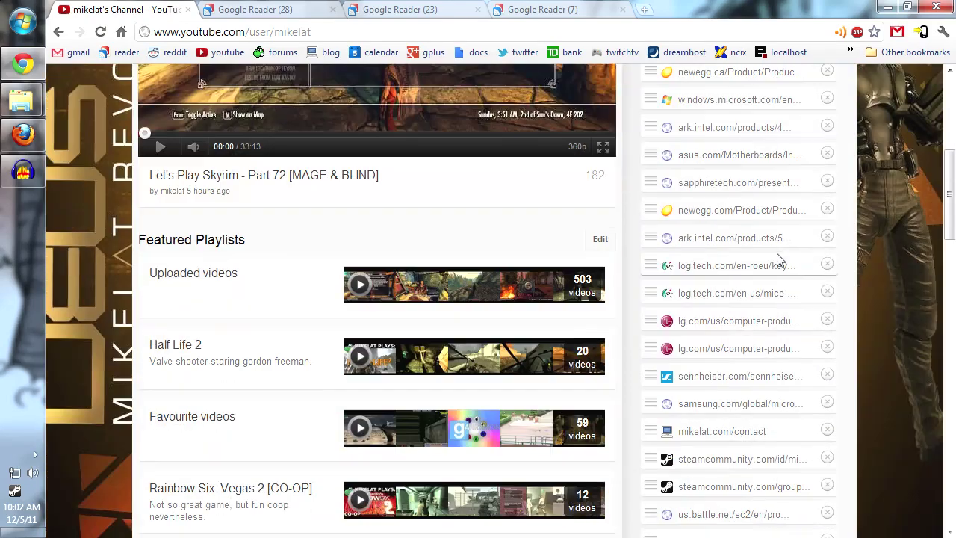
pyautogui.scroll(-1, 772, 251)
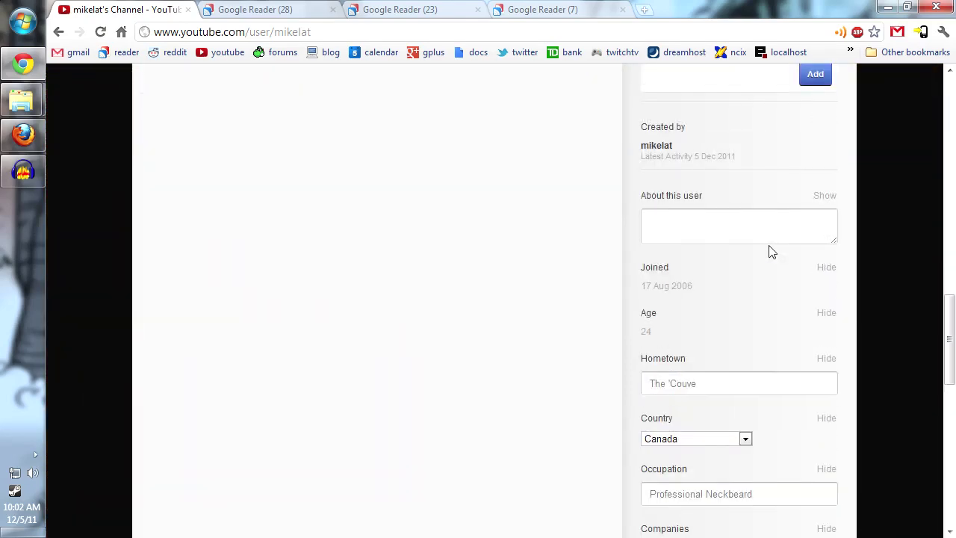
pyautogui.scroll(-9, 772, 246)
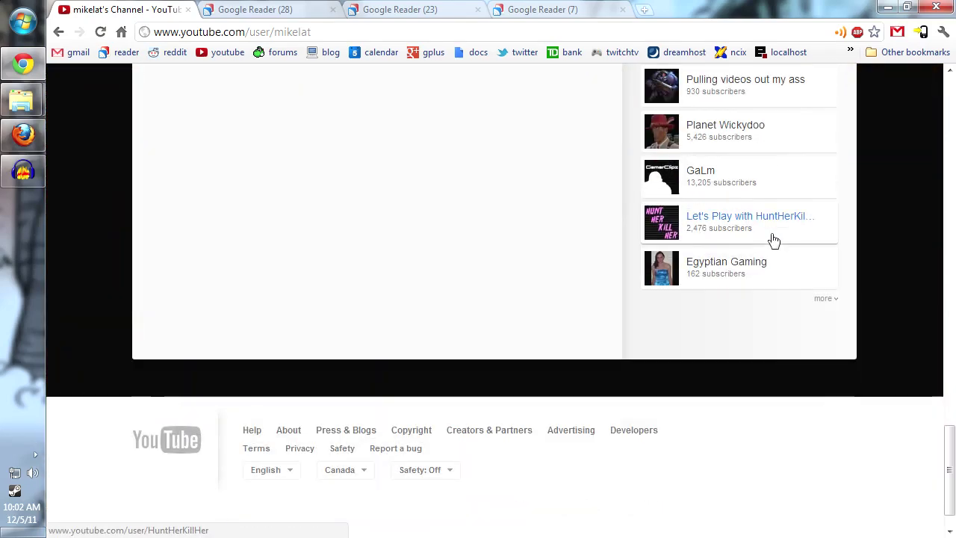
pyautogui.scroll(1, 772, 239)
pyautogui.scroll(4, 774, 239)
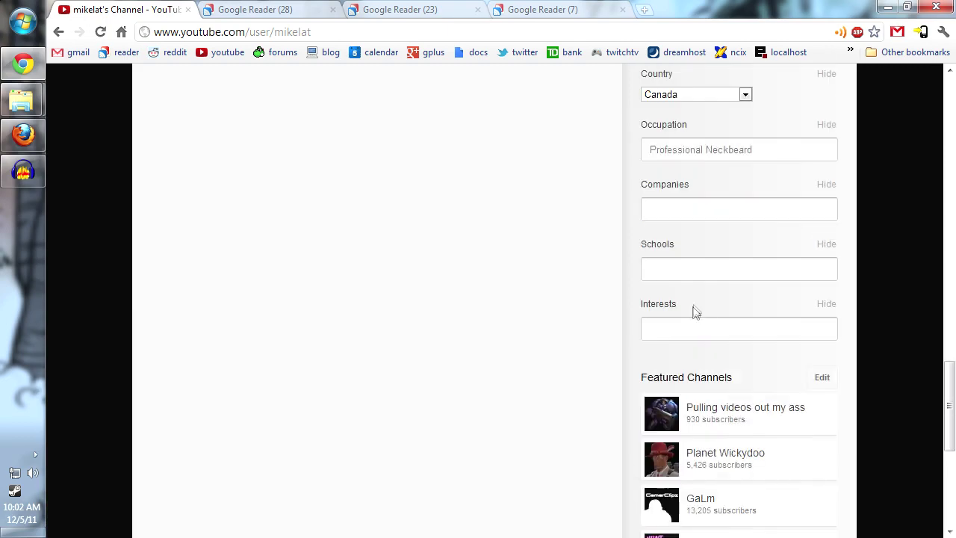
pyautogui.scroll(-3, 726, 318)
pyautogui.scroll(9, 817, 292)
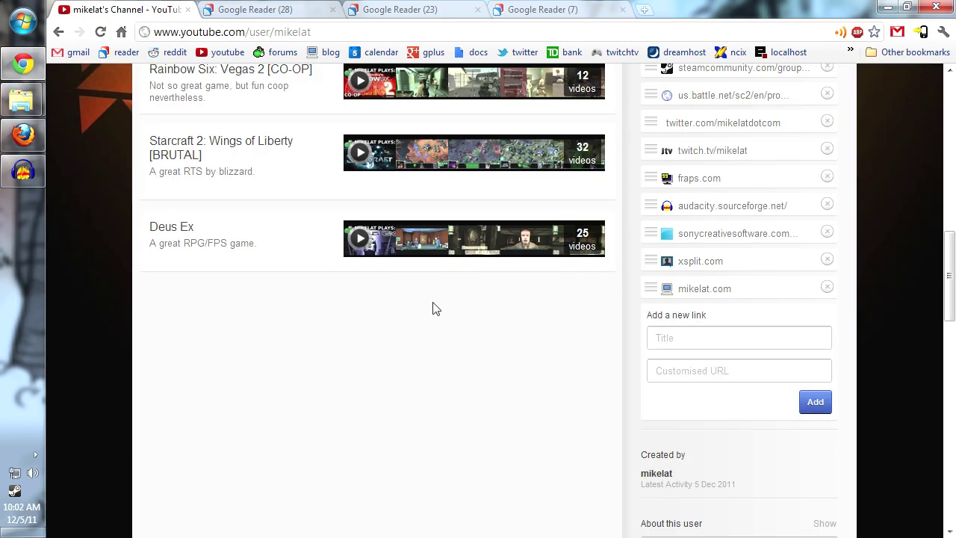
pyautogui.scroll(10, 543, 349)
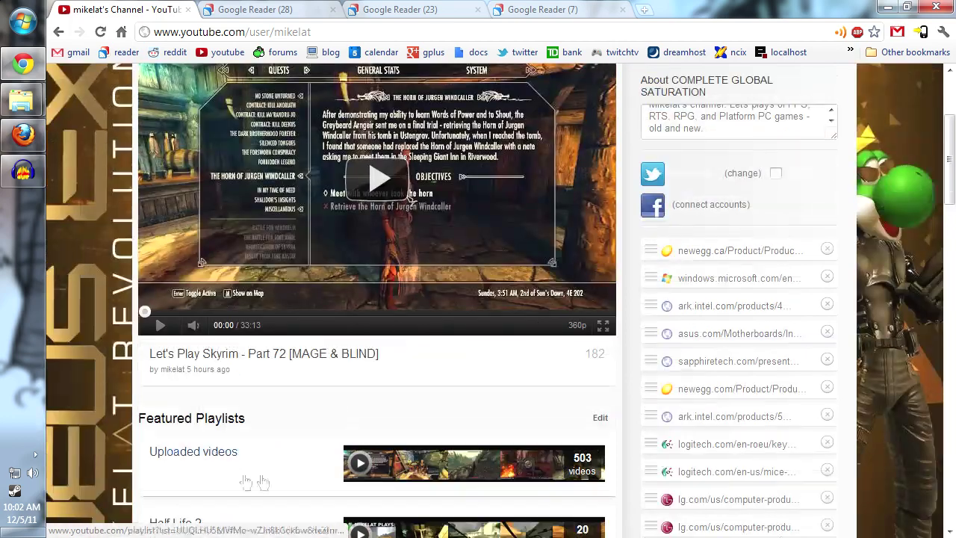
pyautogui.scroll(3, 309, 443)
# Open the channel's Feed page and look through its recent activity.
pyautogui.click(231, 192)
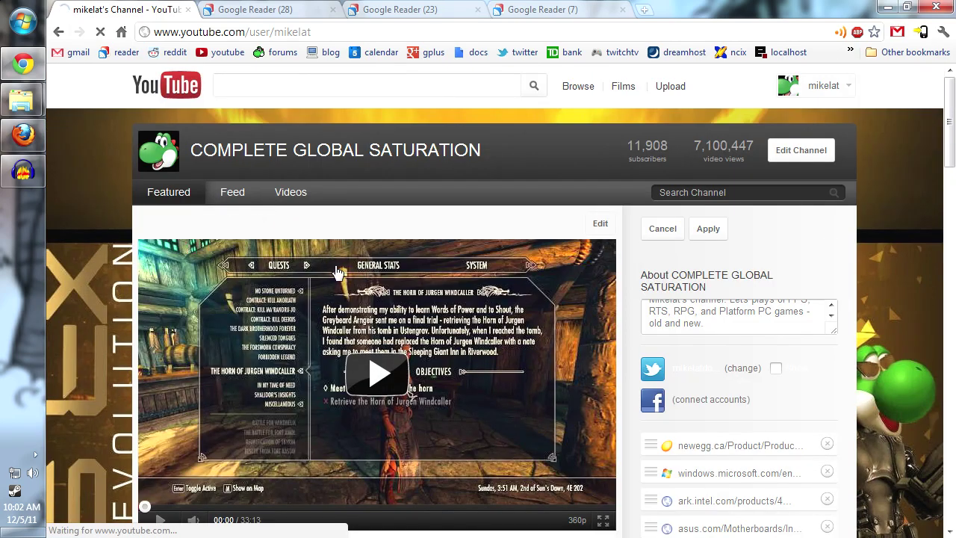
pyautogui.scroll(-3, 560, 321)
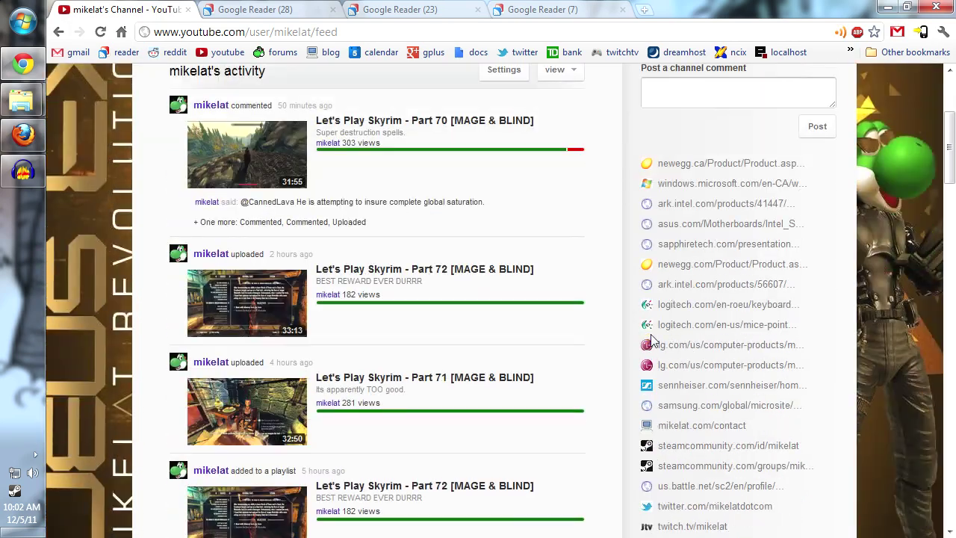
pyautogui.scroll(3, 572, 358)
pyautogui.scroll(-10, 596, 352)
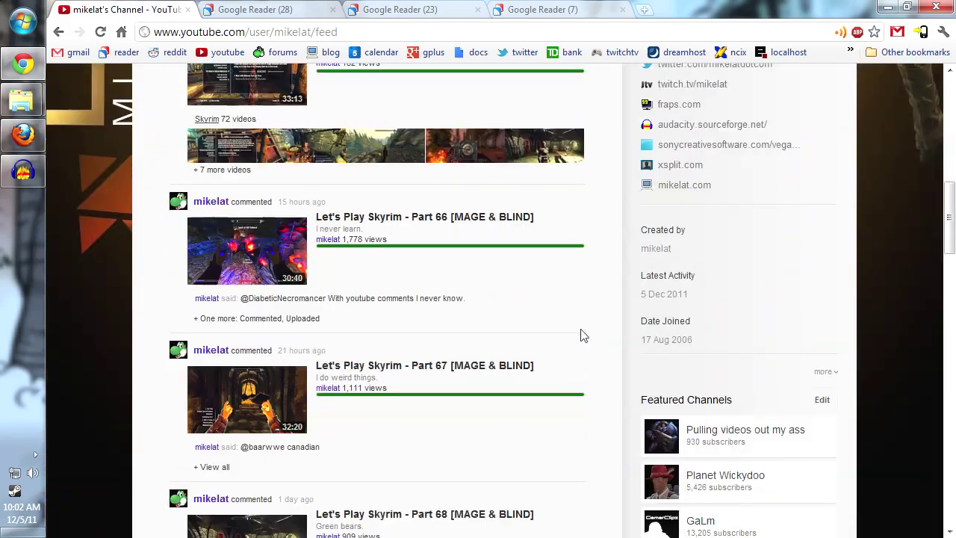
pyautogui.scroll(10, 802, 292)
# Open the About section for editing on the Feed page, cancel the edit, and look through the older feed activity.
pyautogui.click(823, 229)
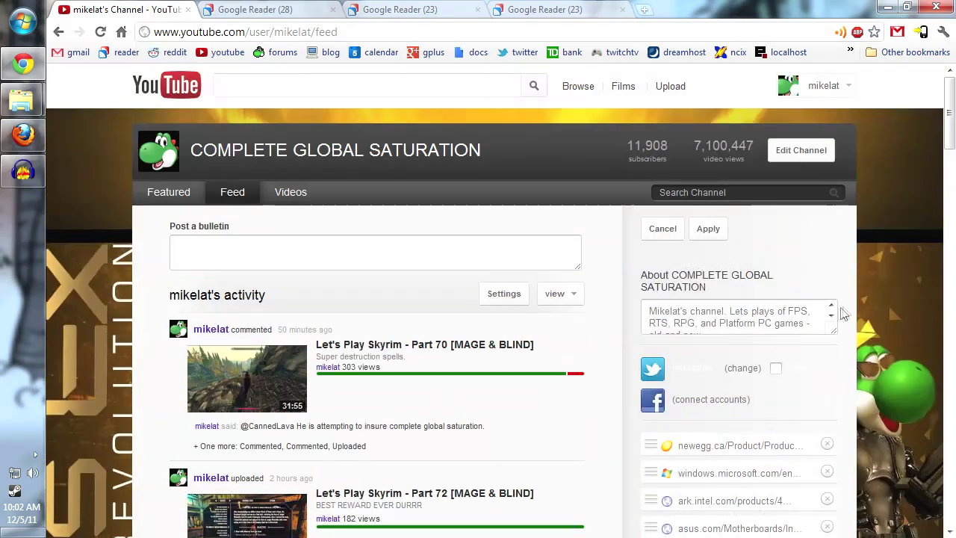
pyautogui.click(661, 229)
pyautogui.scroll(-20, 708, 360)
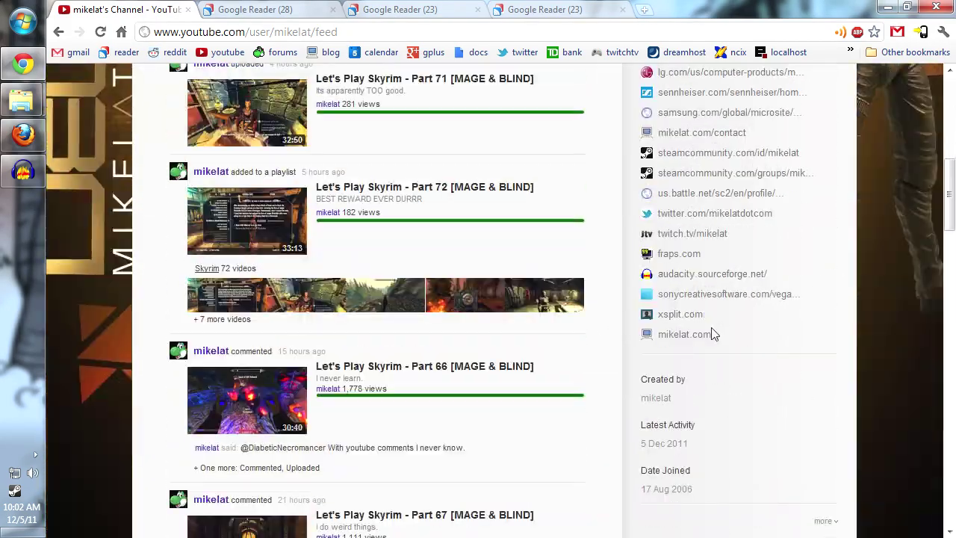
pyautogui.scroll(-5, 687, 336)
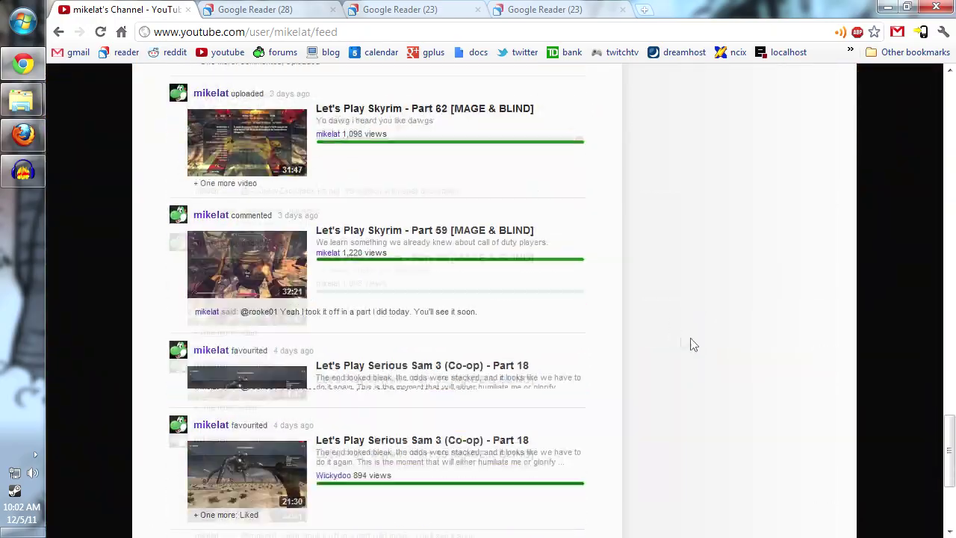
pyautogui.moveTo(948, 448); pyautogui.dragTo(859, 106)
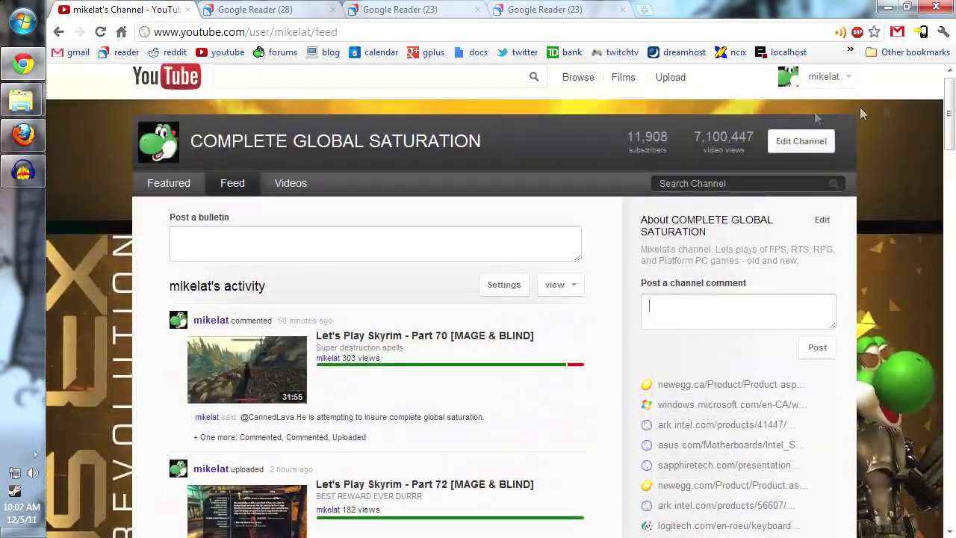
# Open the channel's Videos page, view the uploads, and look through the full list of playlists.
pyautogui.click(289, 187)
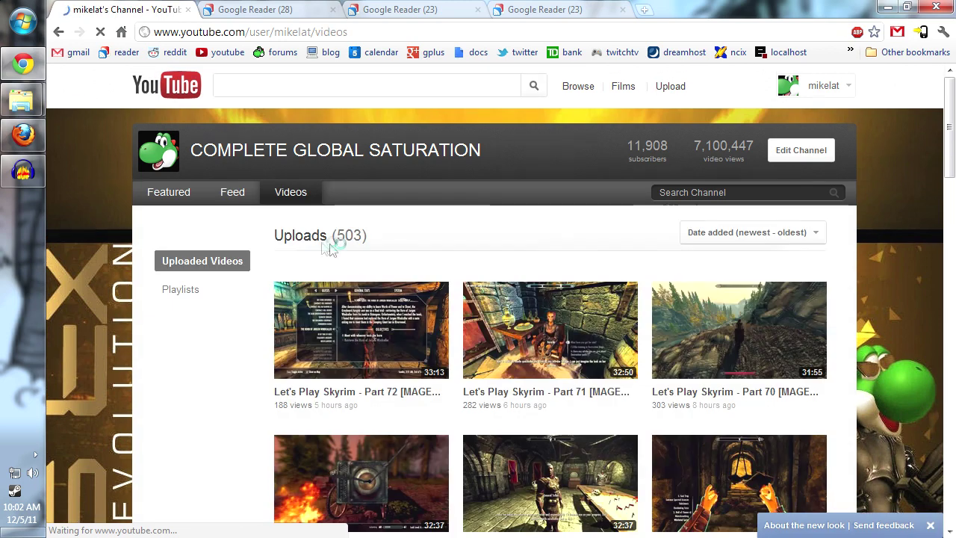
pyautogui.scroll(-1, 214, 298)
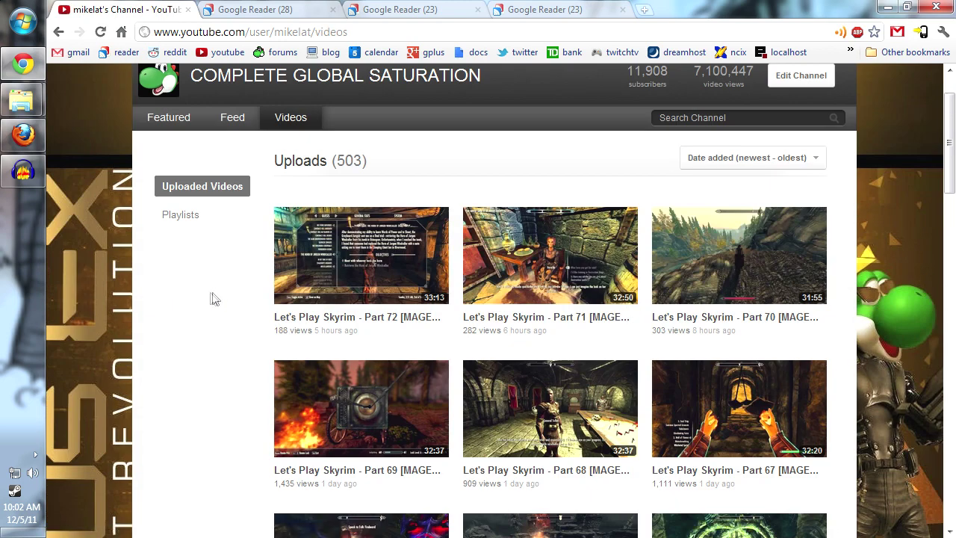
pyautogui.click(187, 226)
pyautogui.scroll(-1, 250, 344)
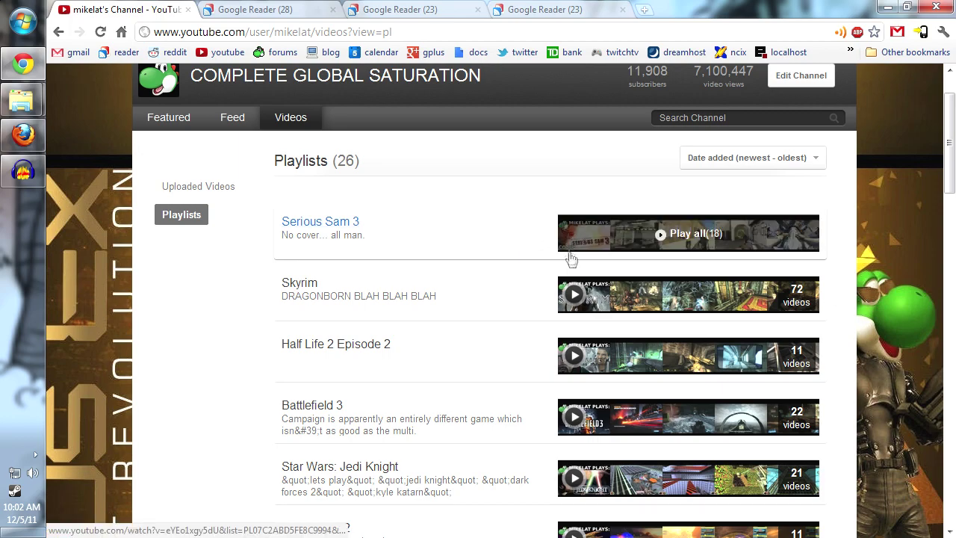
pyautogui.scroll(-12, 570, 258)
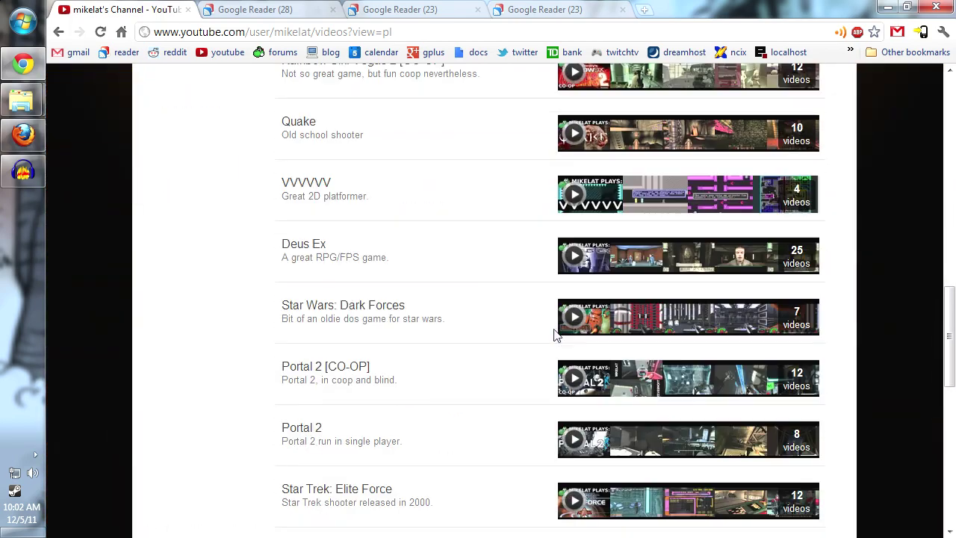
pyautogui.scroll(-3, 554, 335)
pyautogui.scroll(-5, 575, 409)
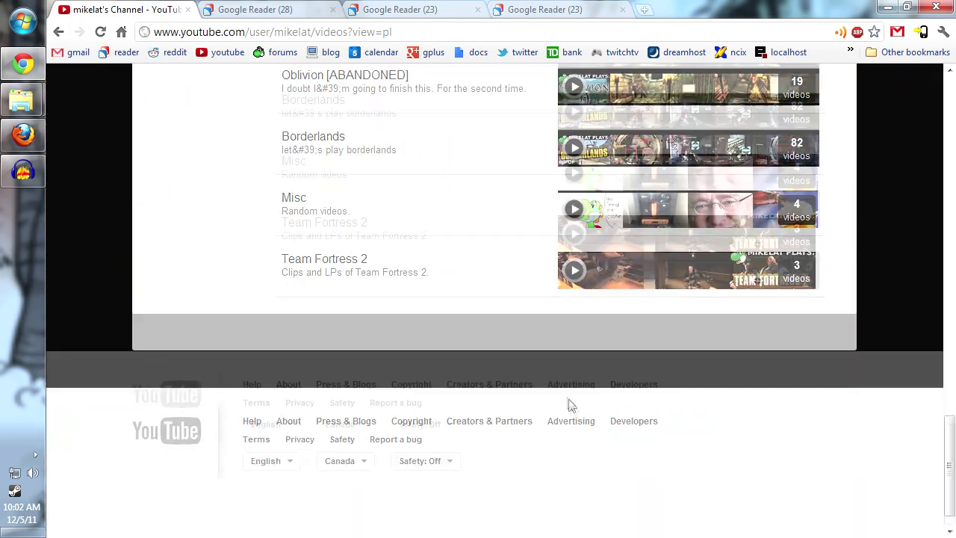
pyautogui.scroll(2, 567, 405)
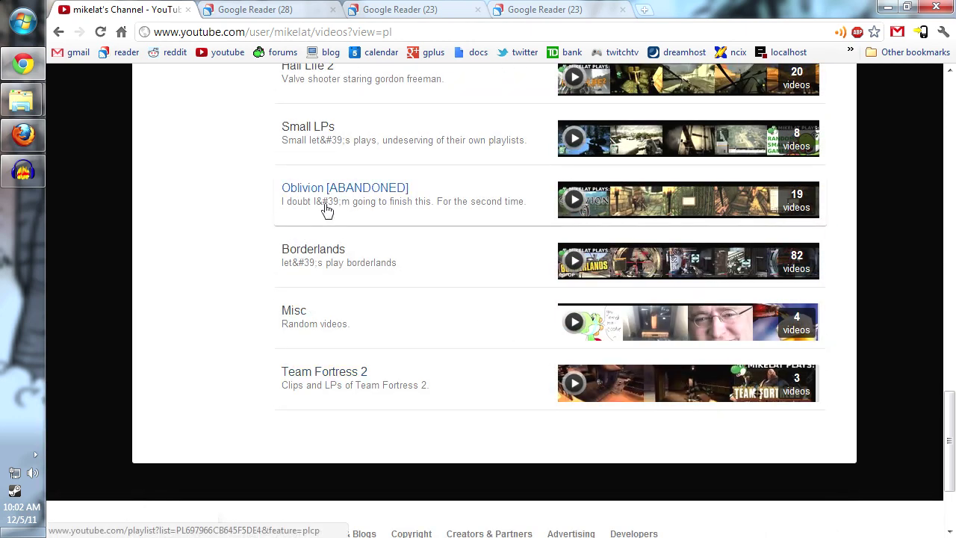
# View the Oblivion [ABANDONED] playlist's own page and return to the start of the channel's playlists list.
pyautogui.click(337, 211)
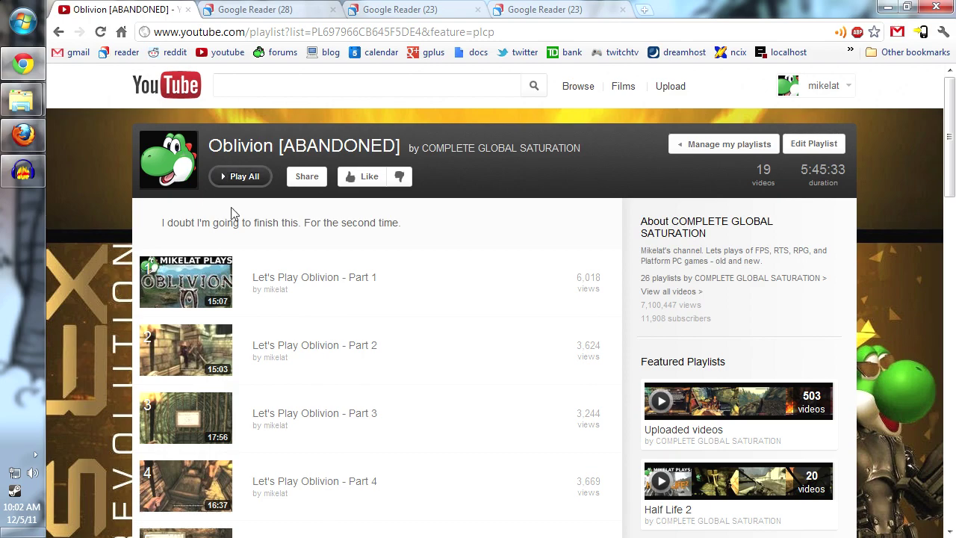
pyautogui.click(59, 32)
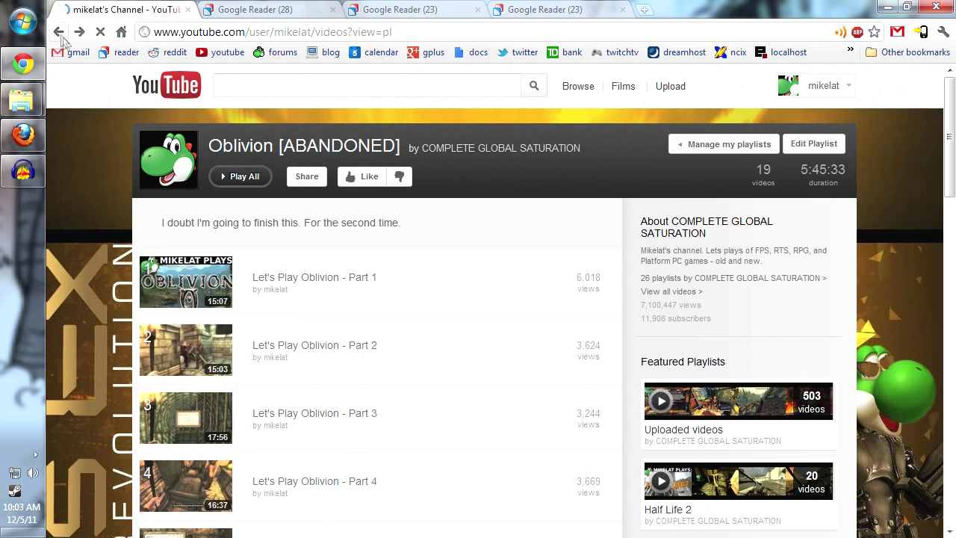
pyautogui.scroll(7, 288, 276)
pyautogui.scroll(13, 284, 289)
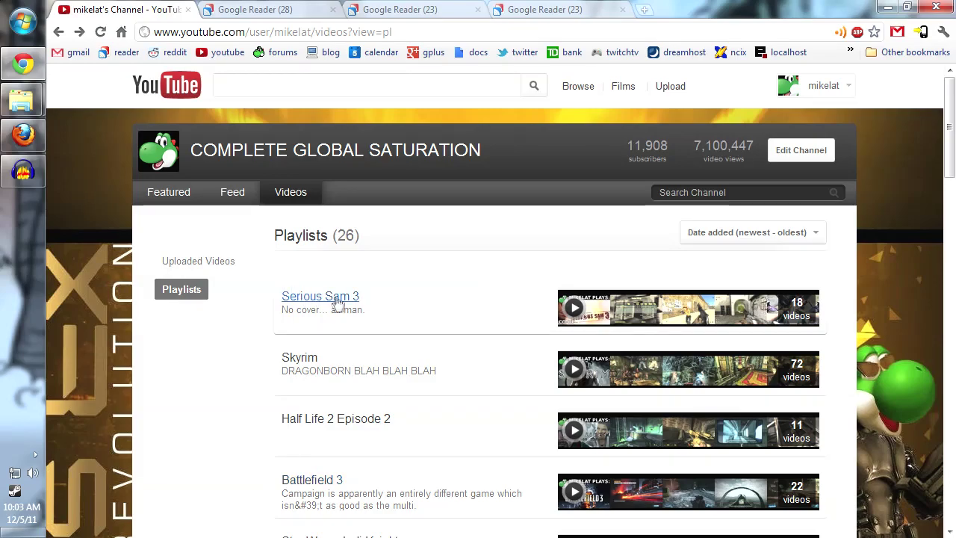
# Look through the channel's Feed page once more and go back to the Featured page.
pyautogui.click(236, 194)
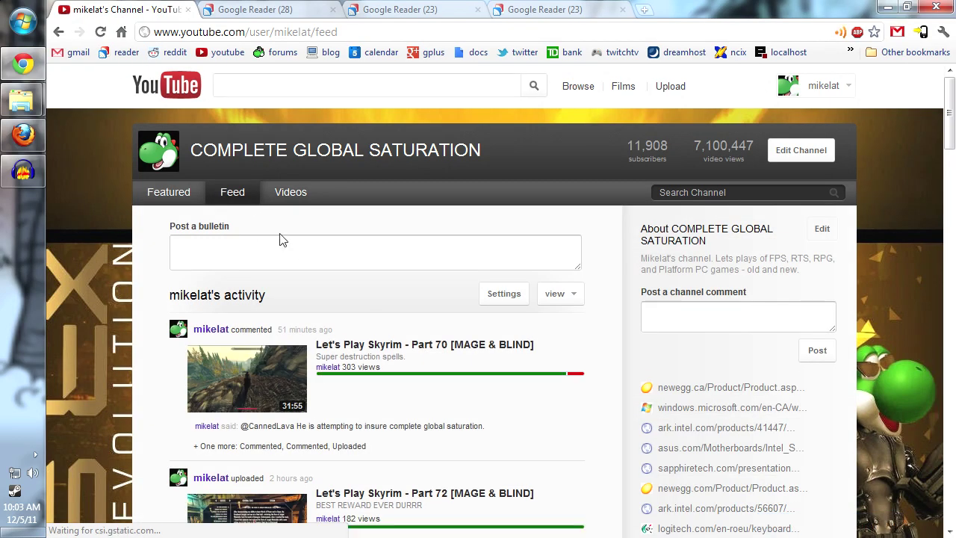
pyautogui.scroll(-10, 459, 316)
pyautogui.scroll(10, 459, 299)
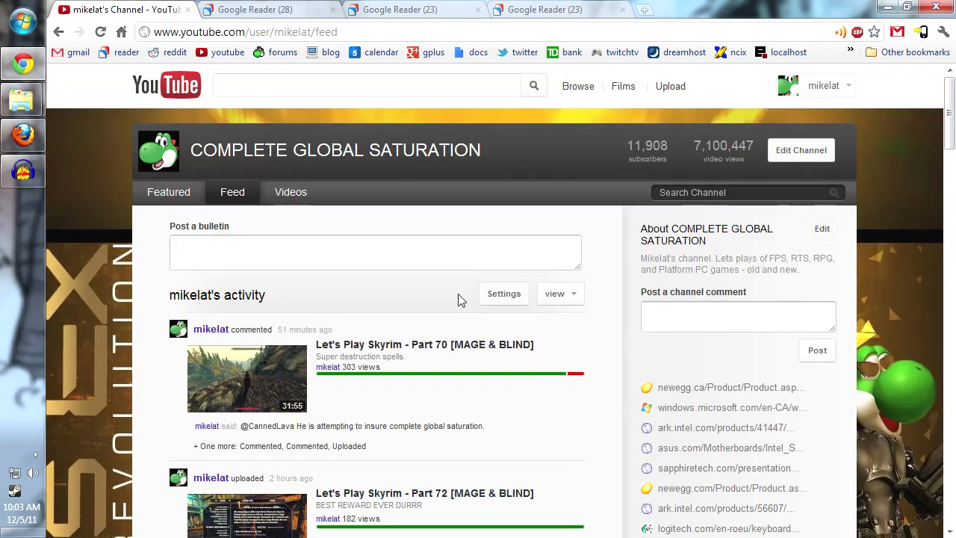
pyautogui.click(190, 183)
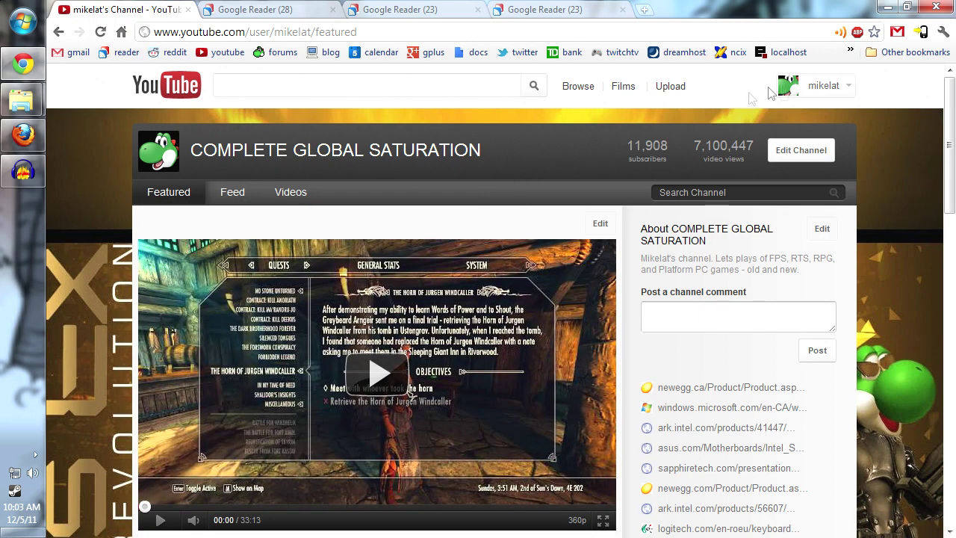
# Open the channel editor's Appearance settings, cancel the editing, and look over the Featured page again.
pyautogui.click(792, 152)
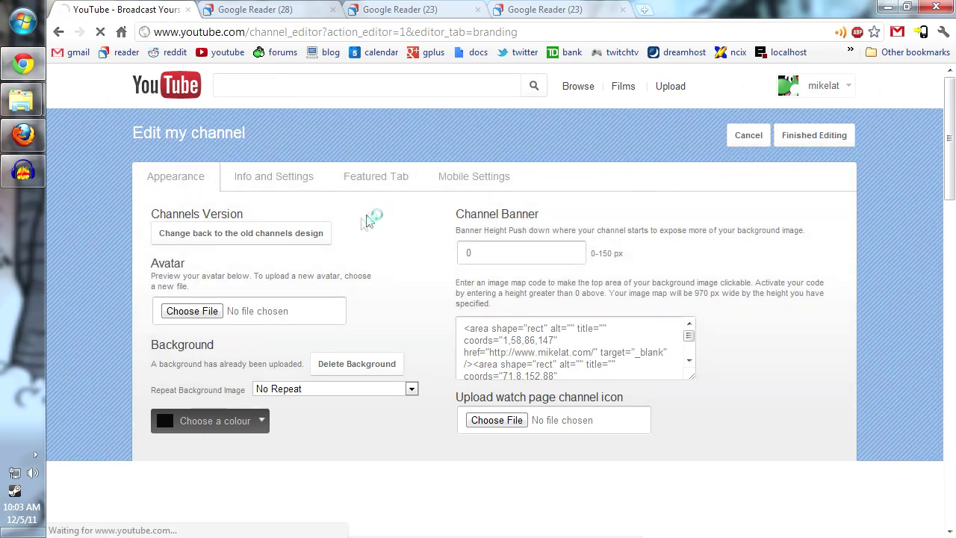
pyautogui.doubleClick(750, 136)
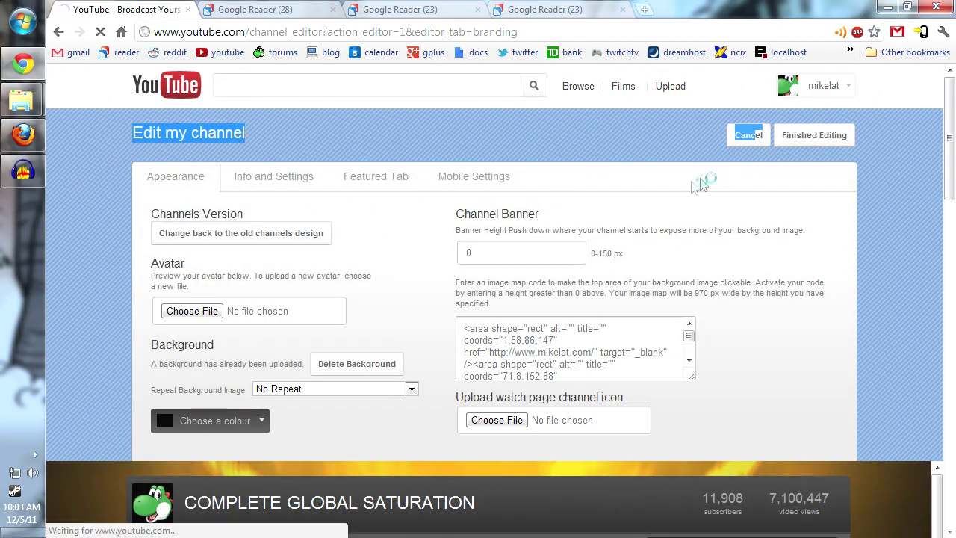
pyautogui.scroll(-6, 119, 240)
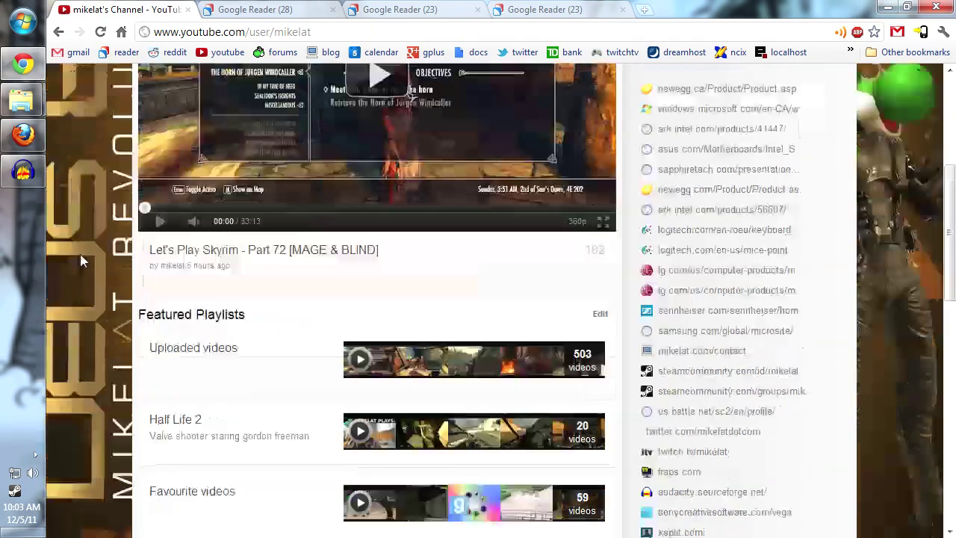
pyautogui.scroll(6, 120, 240)
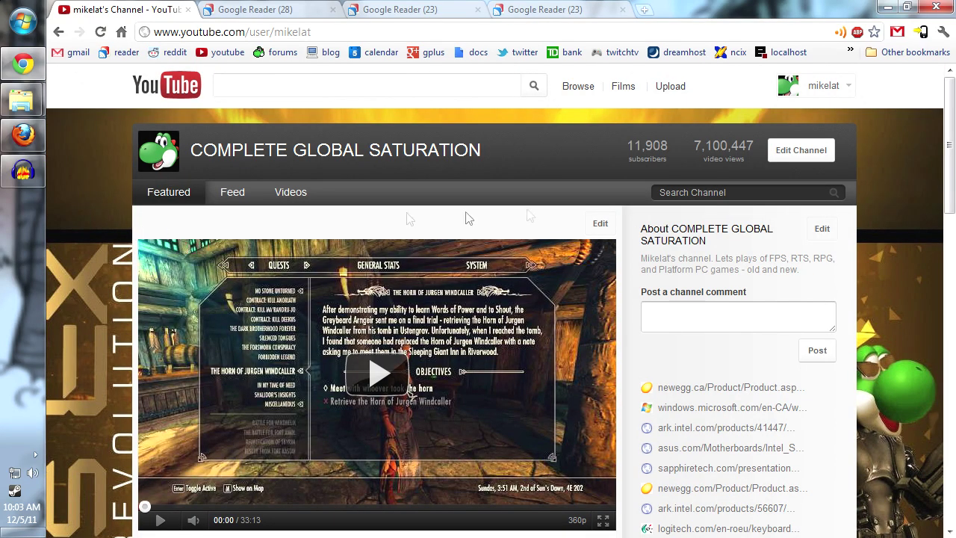
# Change the channel back to the old channels design from the channel editor and look over its All overview.
pyautogui.click(775, 151)
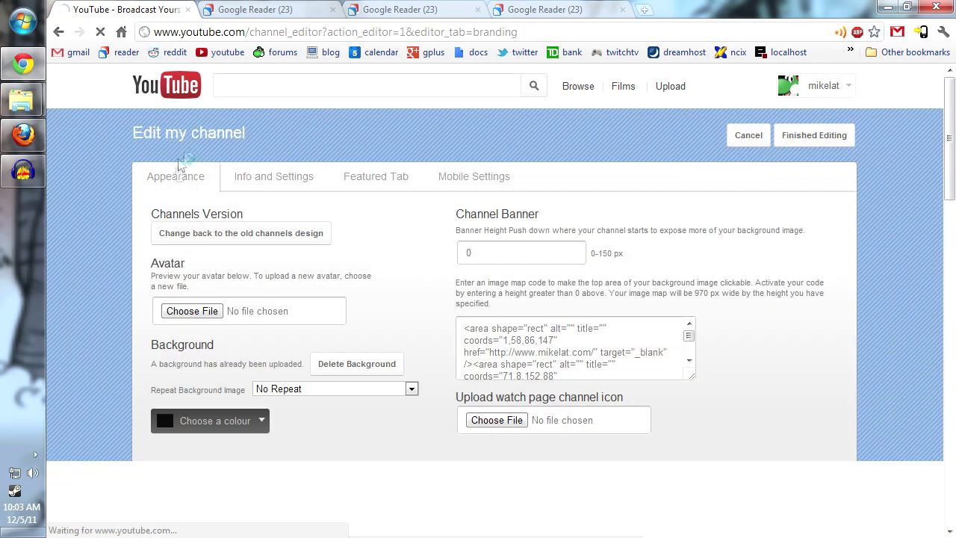
pyautogui.click(299, 237)
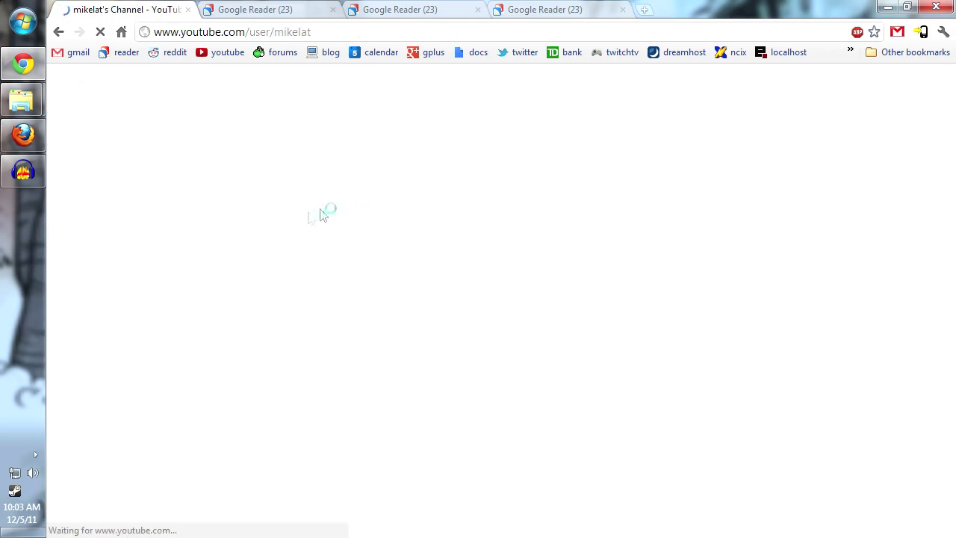
pyautogui.scroll(-6, 103, 247)
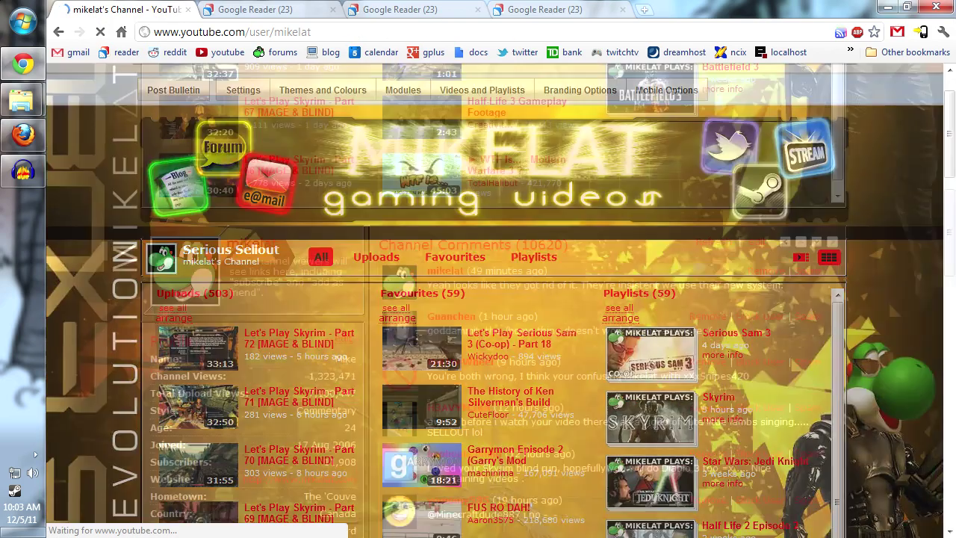
pyautogui.scroll(2, 286, 209)
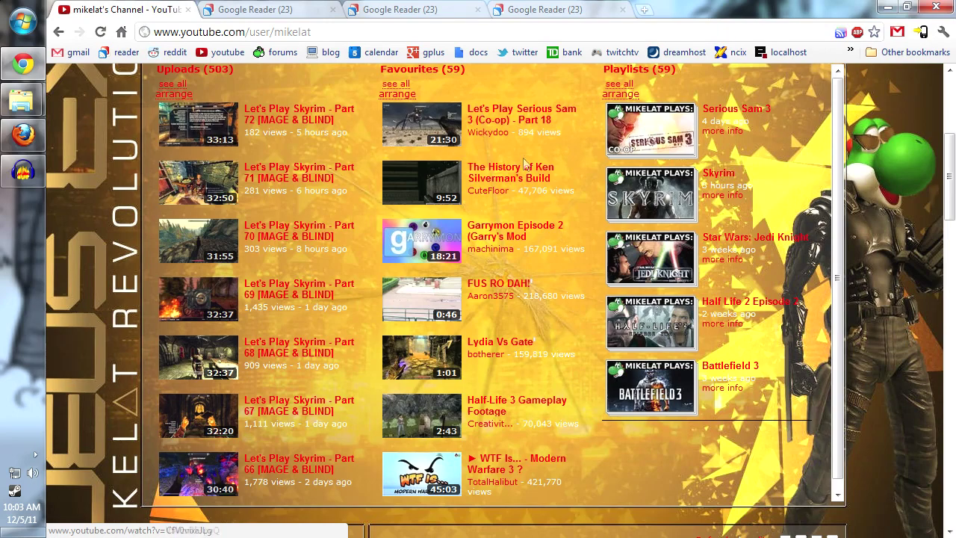
pyautogui.scroll(2, 874, 421)
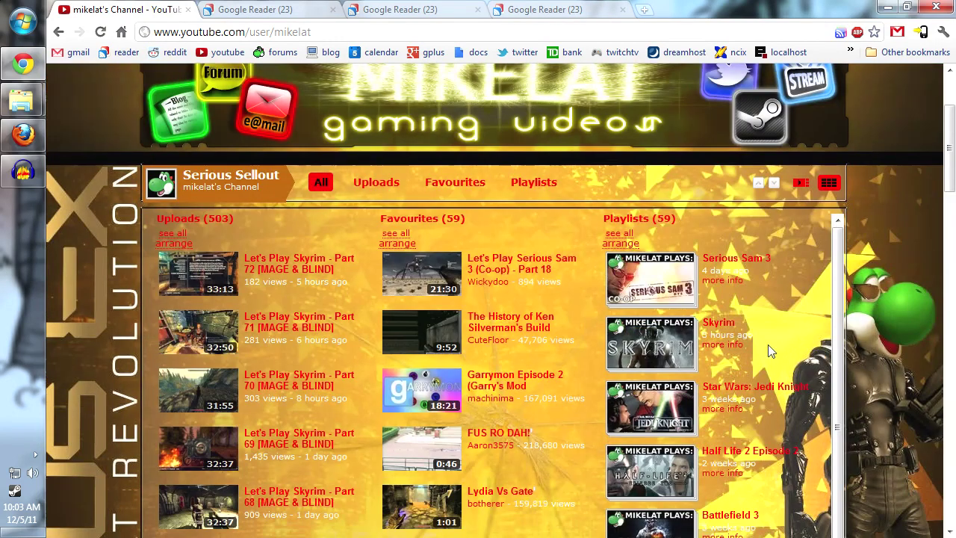
pyautogui.scroll(-1, 821, 321)
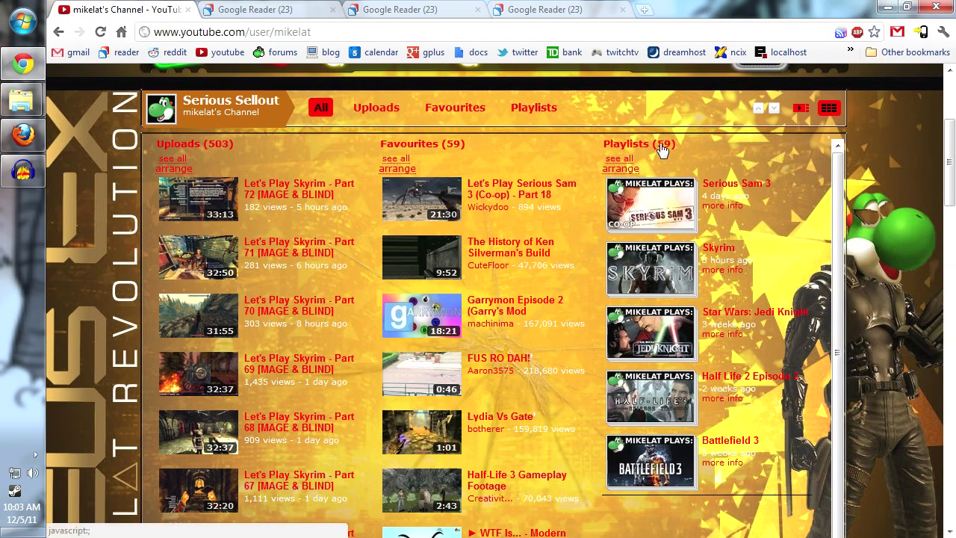
# View the old design's full Playlists grid, followed by the channel's Favourites and Uploads grids.
pyautogui.click(636, 169)
pyautogui.scroll(-5, 415, 320)
pyautogui.scroll(5, 416, 321)
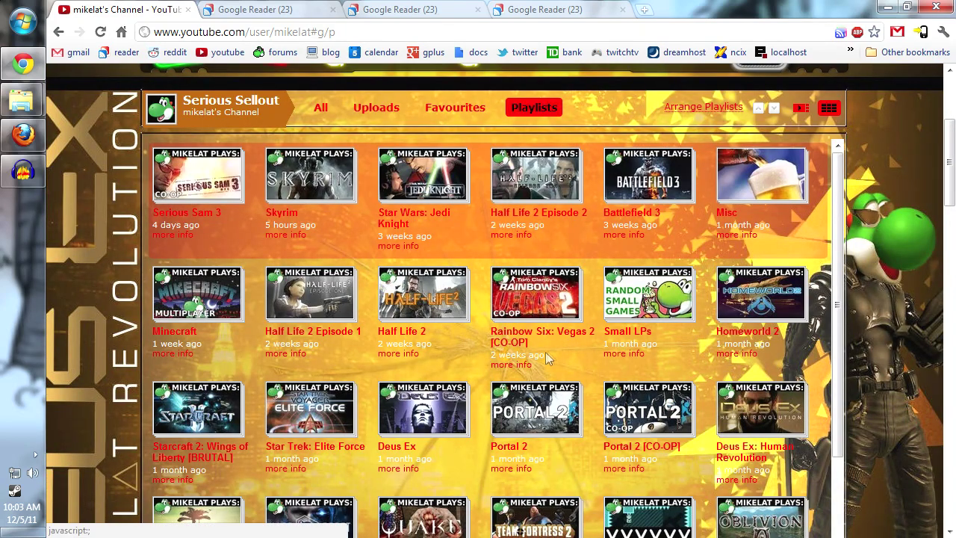
pyautogui.scroll(3, 545, 352)
pyautogui.click(445, 256)
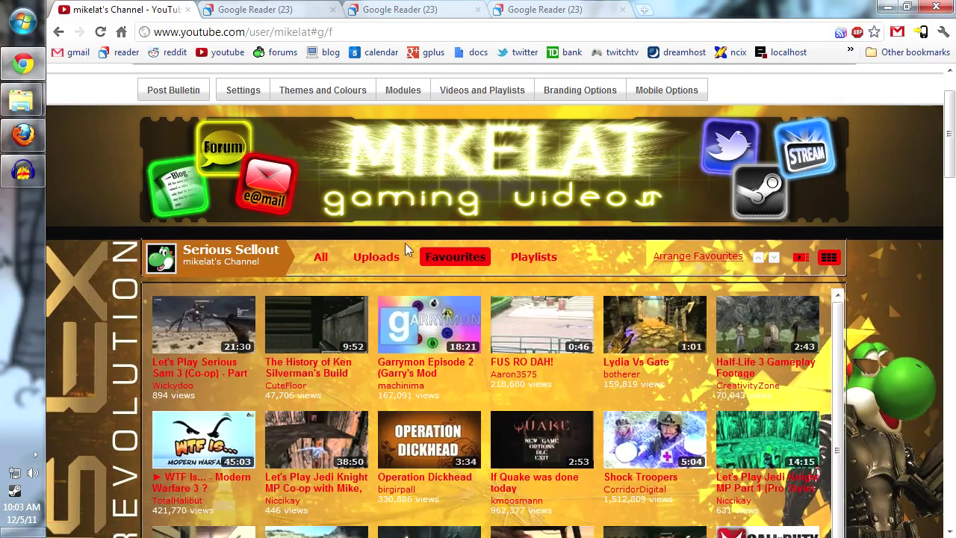
pyautogui.click(402, 254)
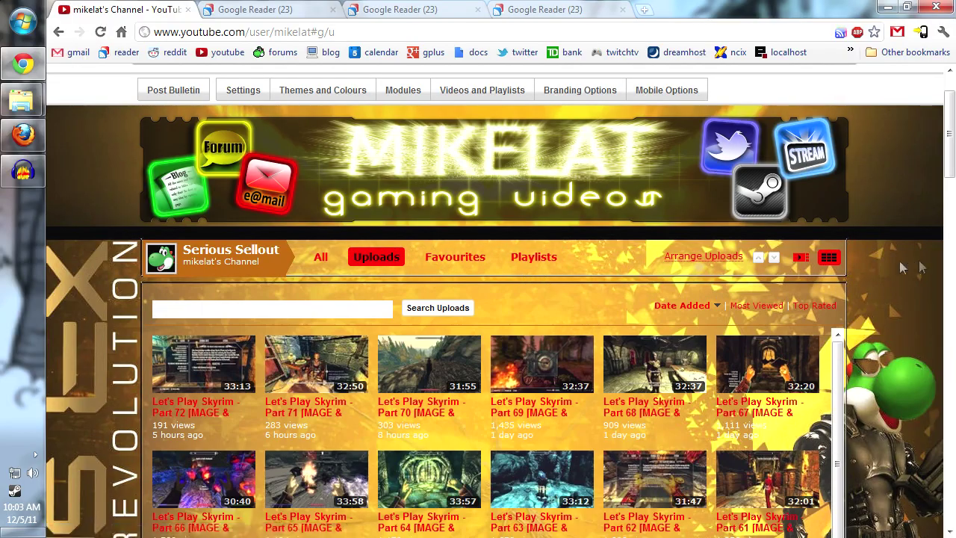
# Look through the old channel page's Future LPs, Hardware, Contacts and recommended channels sections and return to the Uploads grid.
pyautogui.scroll(-6, 904, 258)
pyautogui.scroll(-5, 901, 256)
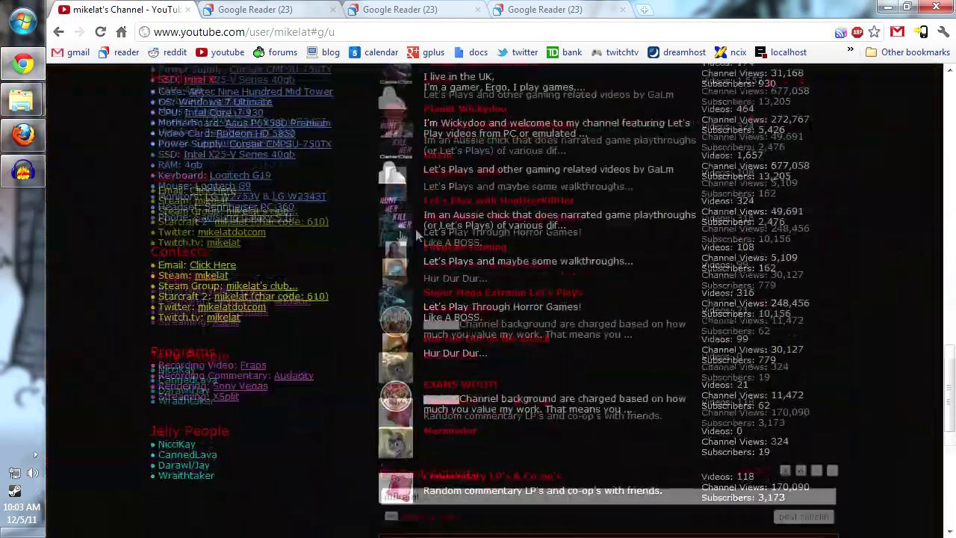
pyautogui.scroll(-2, 416, 236)
pyautogui.scroll(4, 441, 261)
pyautogui.scroll(-2, 464, 292)
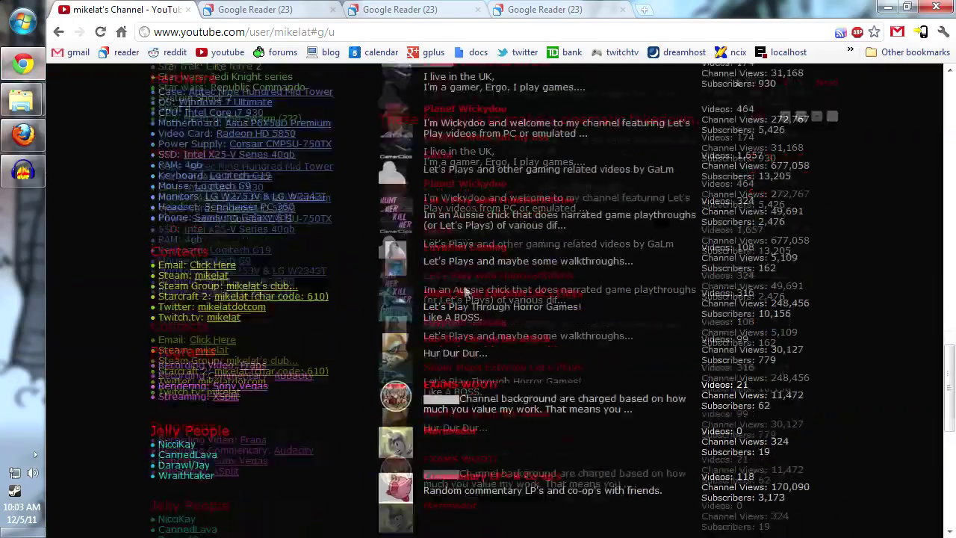
pyautogui.scroll(-5, 465, 291)
pyautogui.scroll(10, 478, 231)
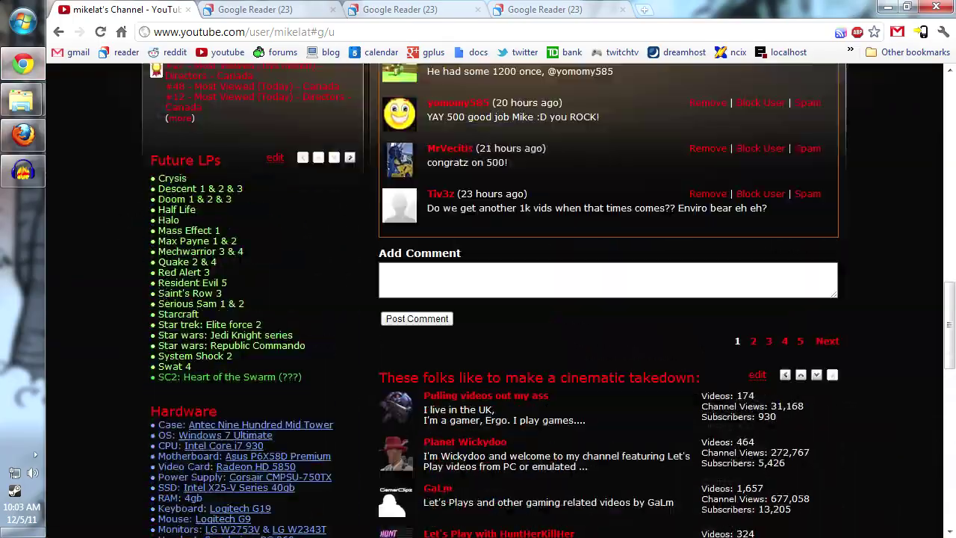
pyautogui.scroll(15, 889, 273)
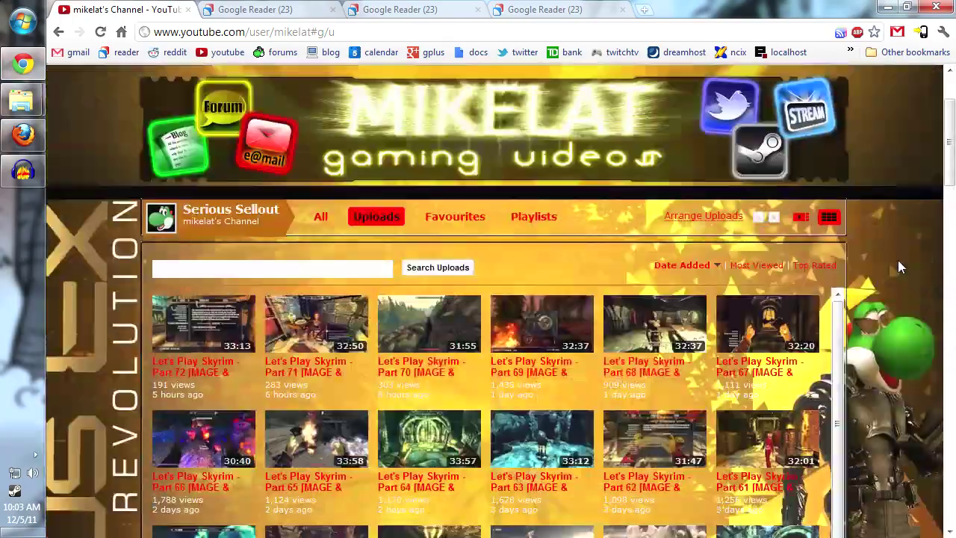
pyautogui.scroll(3, 900, 267)
# Examine the old page's Profile box and Channel Comments, highlighting a run of comments, and return to the channel banner.
pyautogui.scroll(-12, 896, 314)
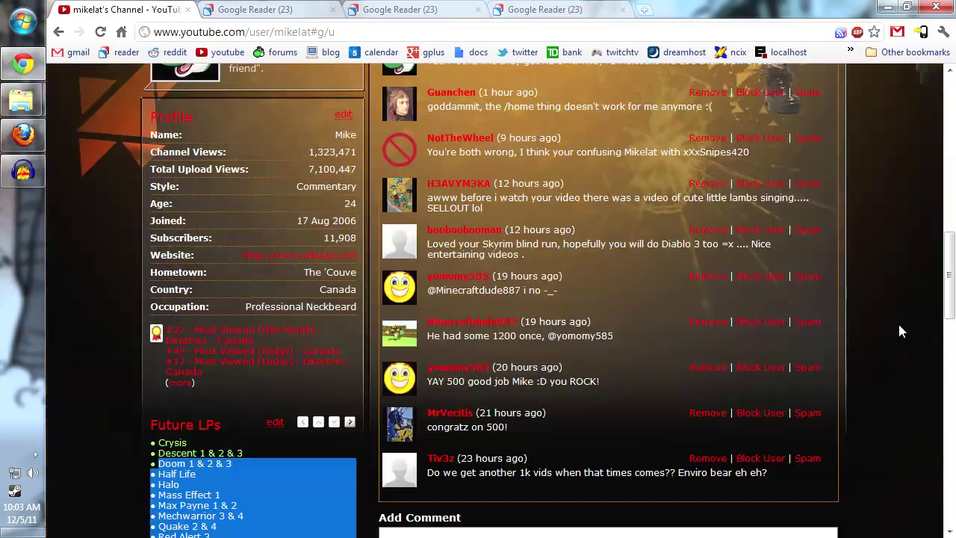
pyautogui.scroll(-5, 892, 325)
pyautogui.scroll(6, 874, 299)
pyautogui.moveTo(422, 435); pyautogui.dragTo(454, 167)
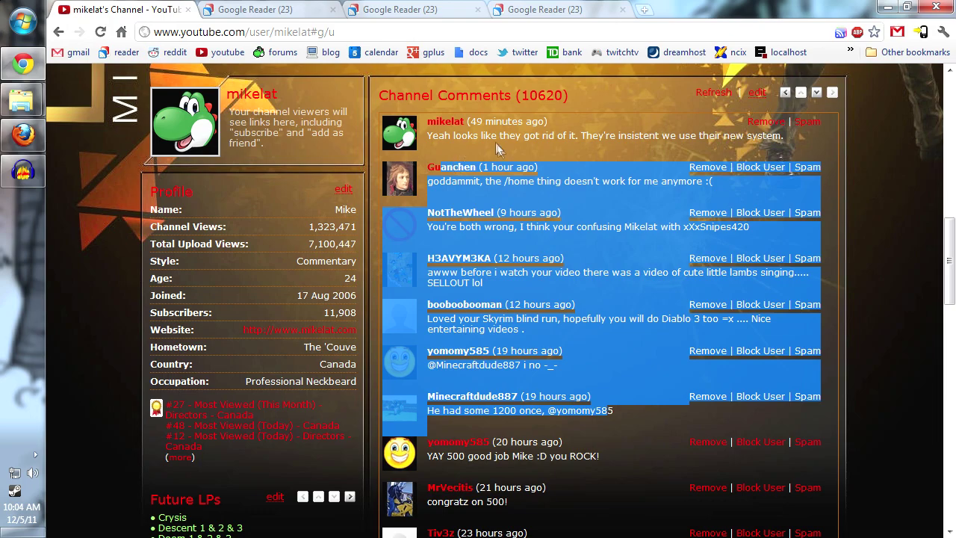
pyautogui.scroll(4, 379, 383)
pyautogui.scroll(-2, 90, 400)
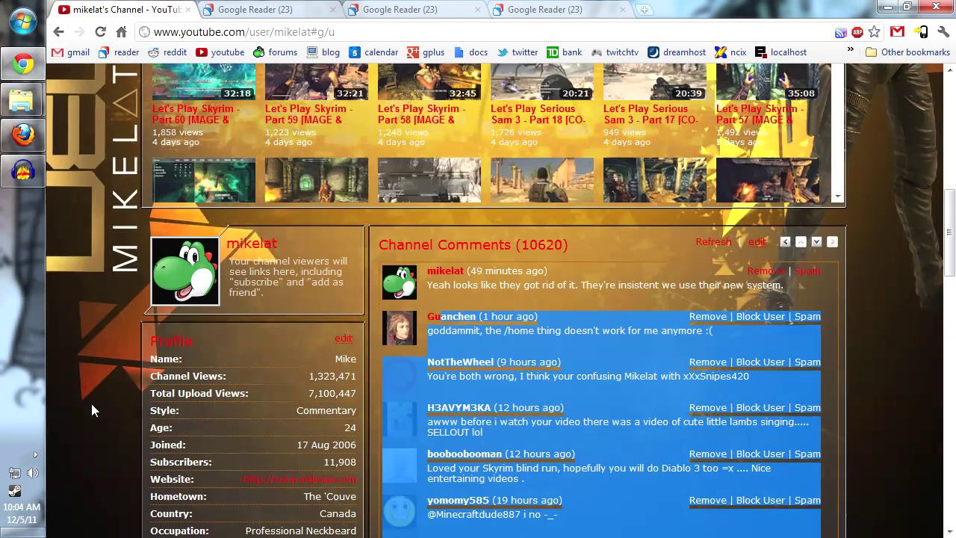
pyautogui.scroll(4, 91, 400)
pyautogui.scroll(3, 91, 403)
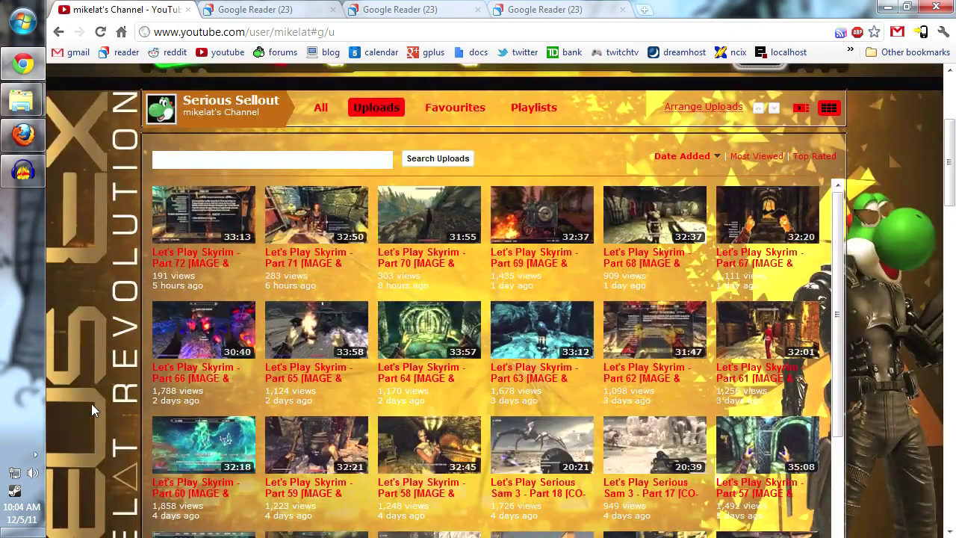
pyautogui.scroll(1, 91, 404)
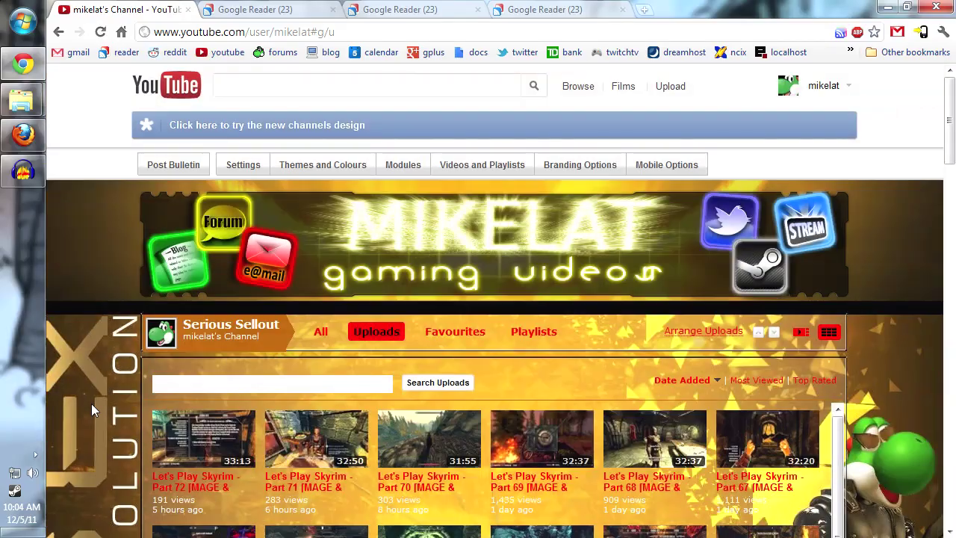
pyautogui.scroll(-3, 139, 360)
pyautogui.scroll(2, 139, 360)
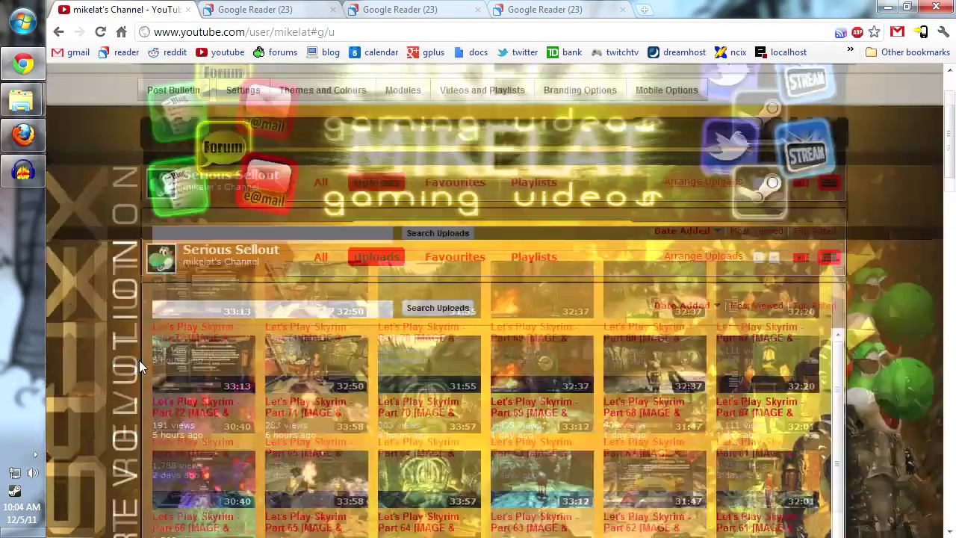
# Switch the channel's video box to the All overview and look down the page through the profile and comments.
pyautogui.click(320, 257)
pyautogui.scroll(-5, 107, 379)
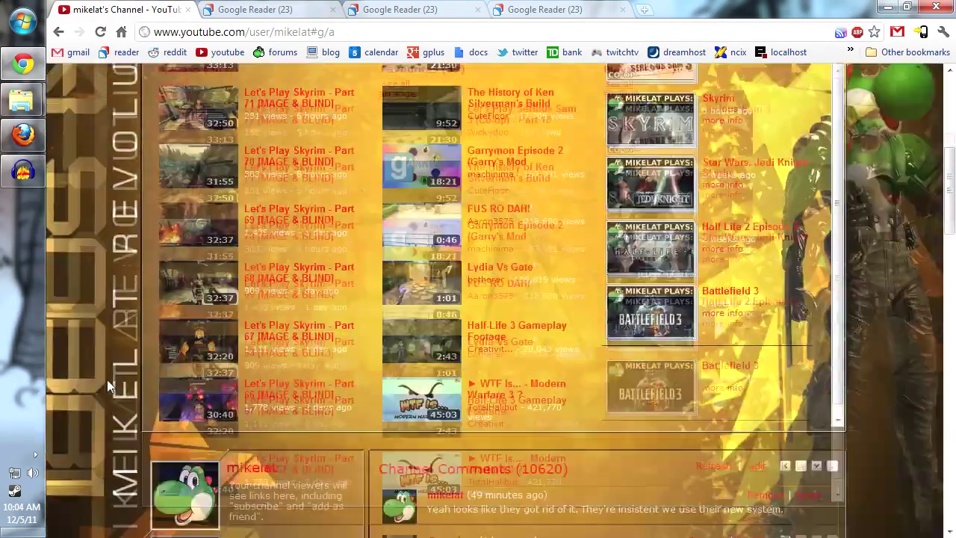
pyautogui.scroll(5, 107, 379)
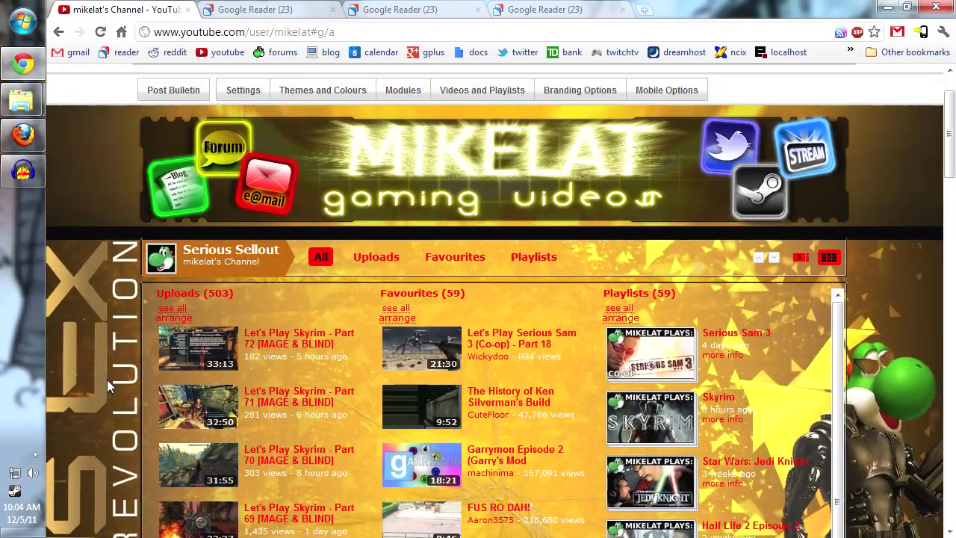
pyautogui.scroll(-3, 107, 379)
pyautogui.scroll(-3, 107, 379)
pyautogui.scroll(-5, 106, 379)
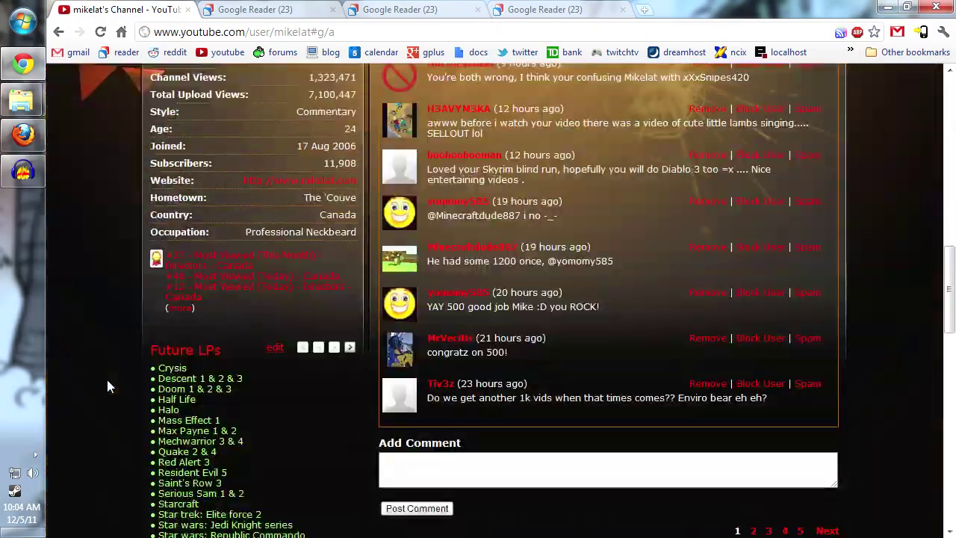